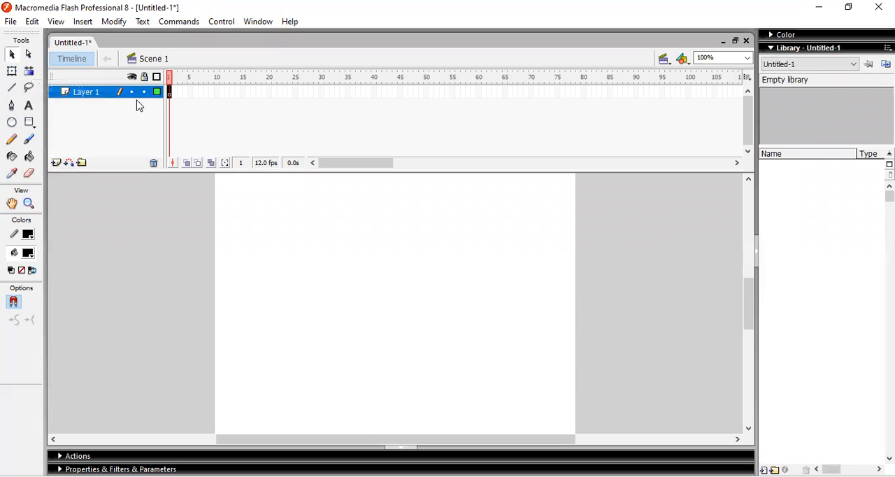
Draw a closed five-pointed star with the Pen tool on the upper-left part of the stage
click(11, 105)
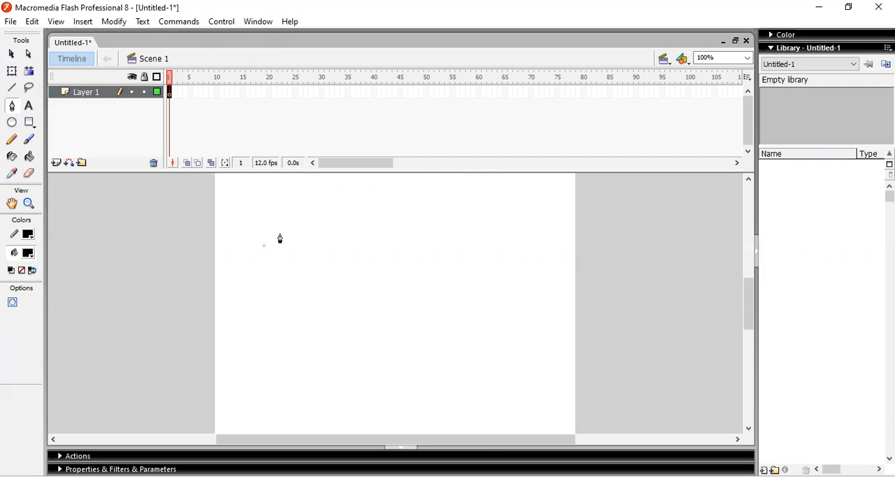
click(279, 231)
click(291, 247)
click(311, 258)
click(294, 273)
click(287, 292)
click(274, 272)
click(258, 291)
click(243, 247)
click(264, 246)
Fill the star with yellow (#FFFF00) using the Paint Bucket
click(28, 256)
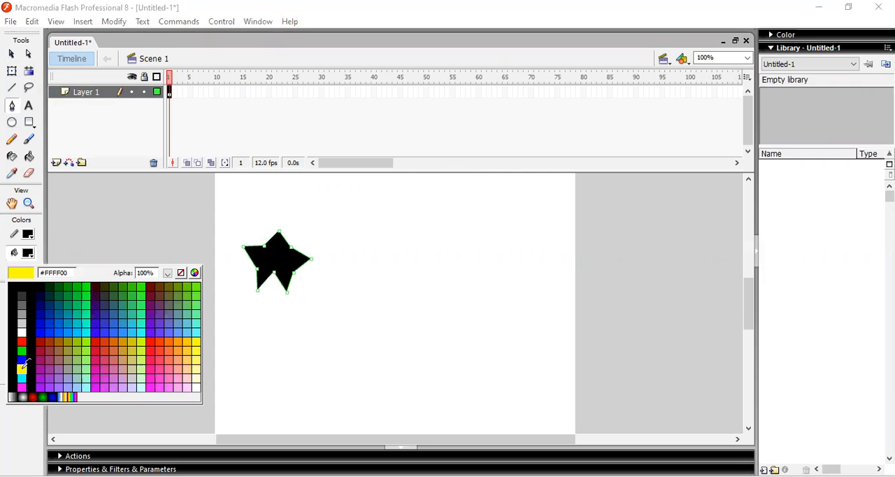
click(25, 364)
click(28, 157)
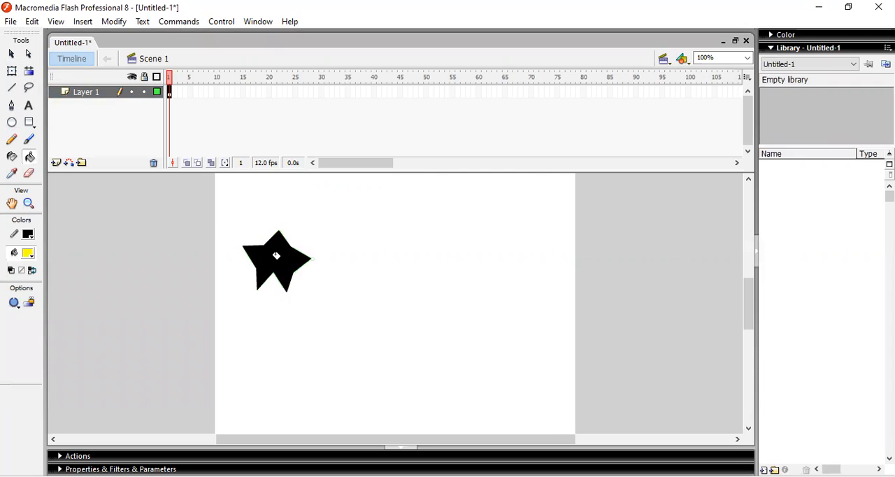
click(276, 256)
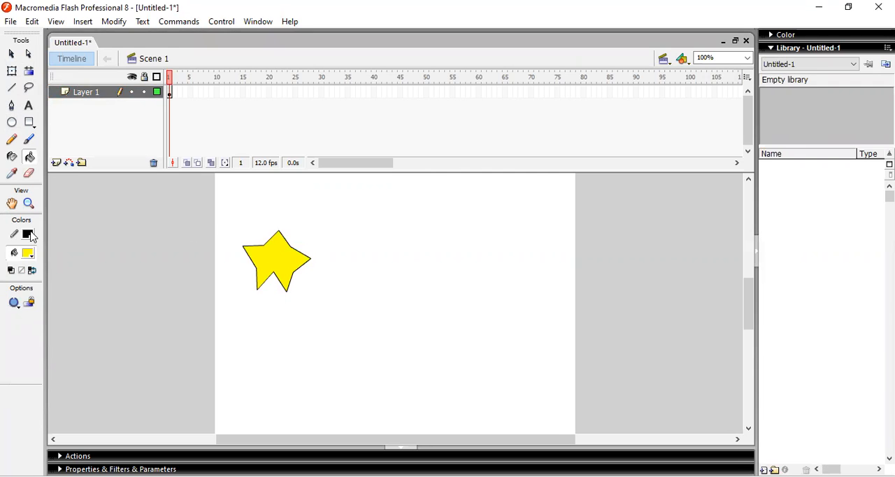
Recolor the star's outline in the same yellow using the Ink Bottle
click(29, 235)
click(25, 344)
key(s)
click(260, 260)
click(11, 55)
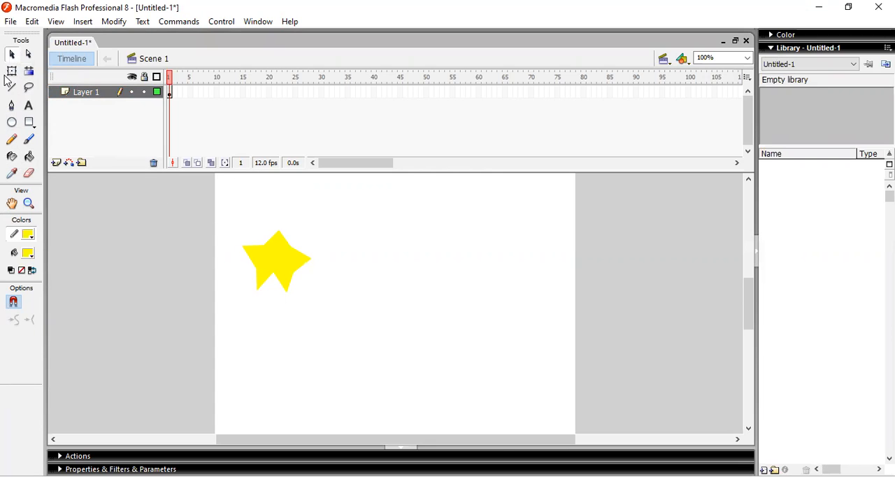
Scale the whole star down to about 45 by 41 pixels with Free Transform
key(q)
click(275, 267)
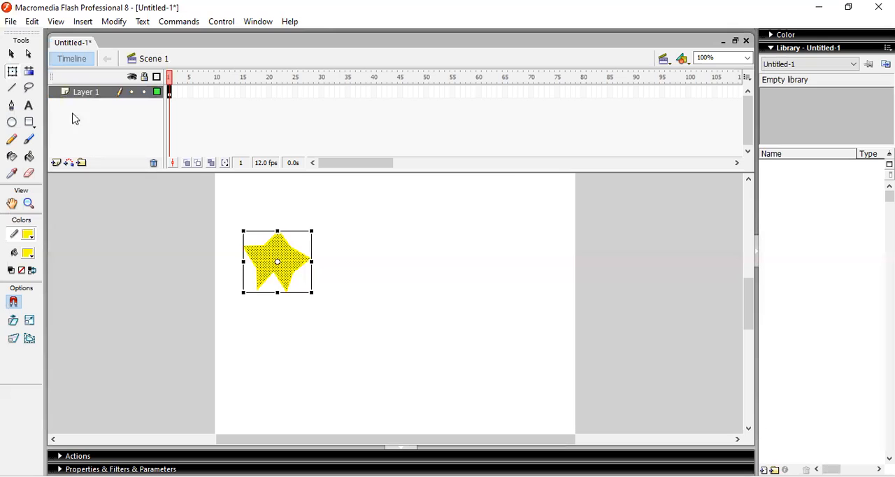
click(171, 97)
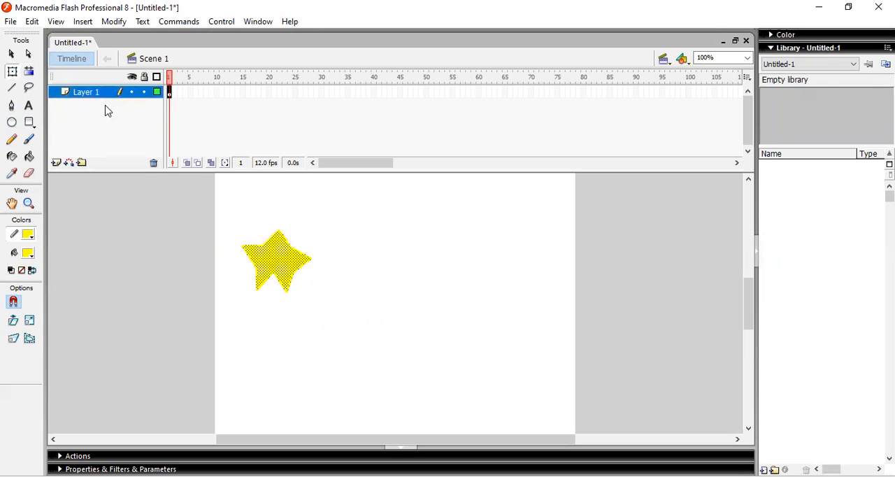
key(v)
drag(206, 194, 342, 326)
click(12, 71)
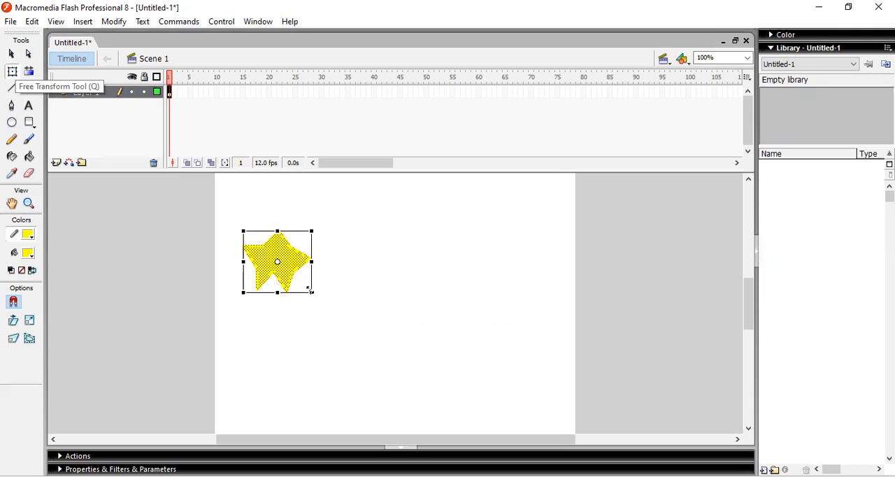
drag(310, 289, 273, 257)
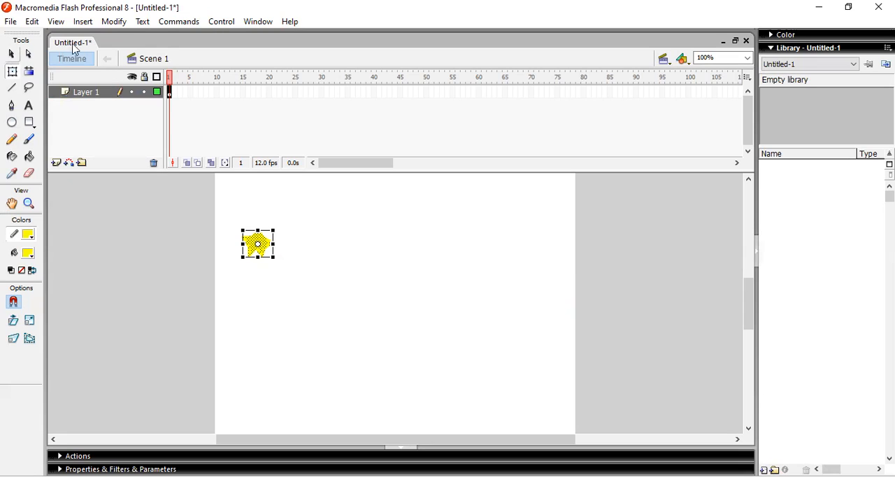
Convert the star to a movie clip symbol named Symbol 1 with centered registration
key(v)
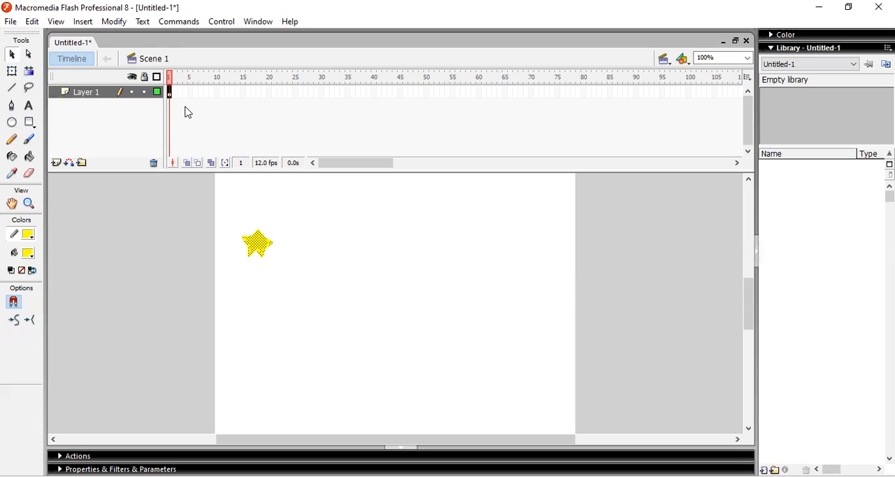
key(F8)
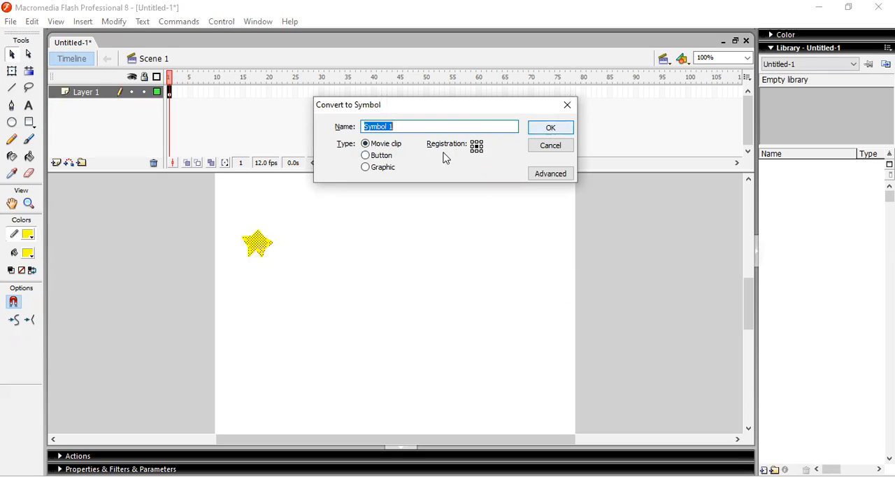
click(542, 130)
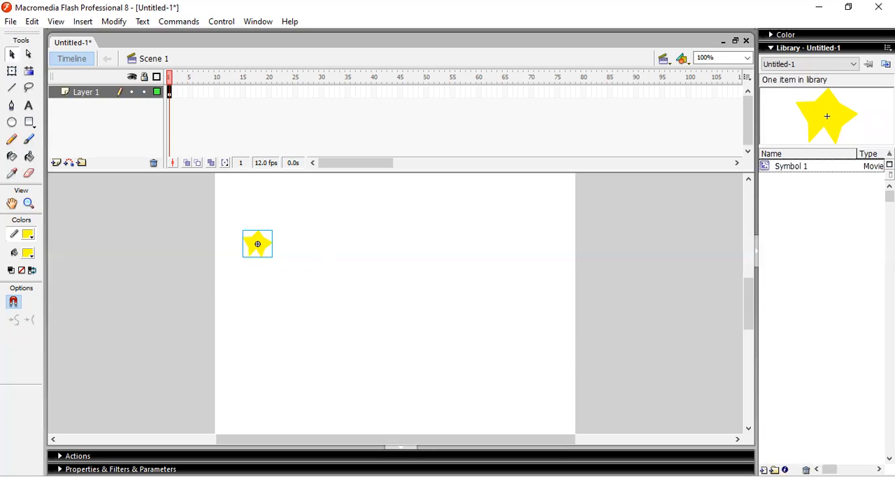
Show the properties and insert a keyframe at frame 2 of Layer 1
key(ctrl+F3)
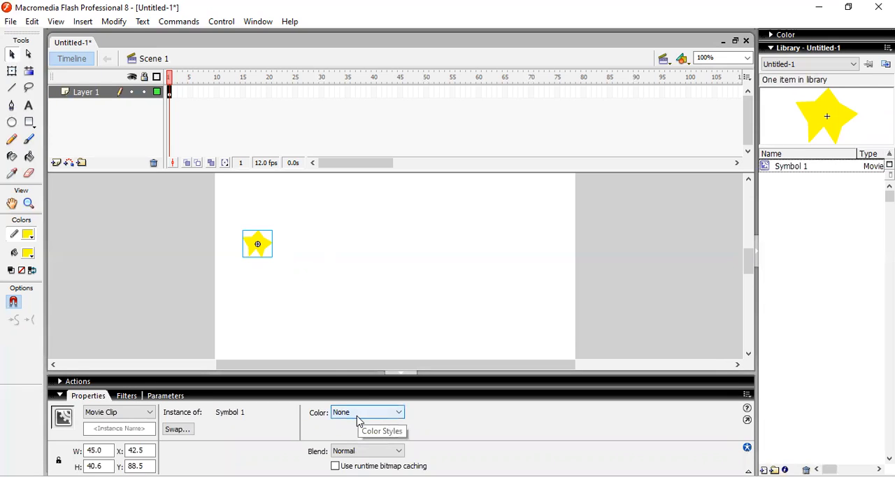
click(172, 93)
right_click(174, 95)
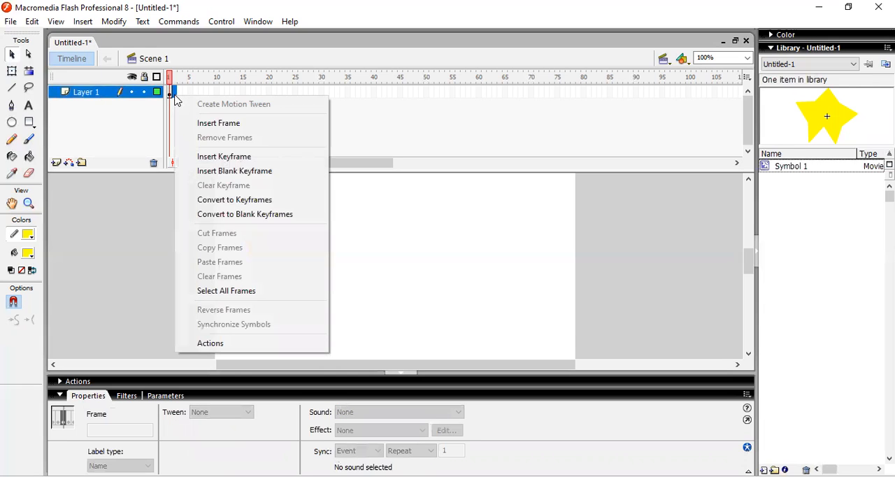
click(218, 158)
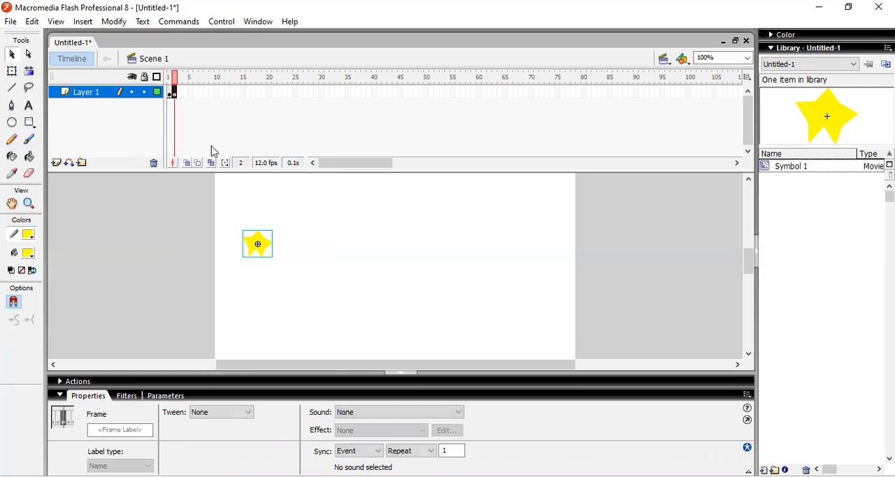
Make the star instance on frame 2 fully transparent with an Alpha color effect of 0%
click(264, 244)
click(362, 414)
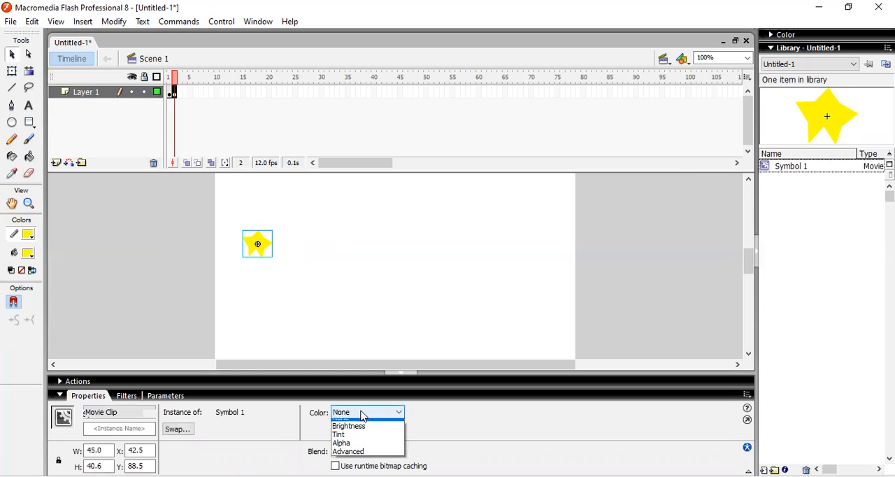
click(342, 449)
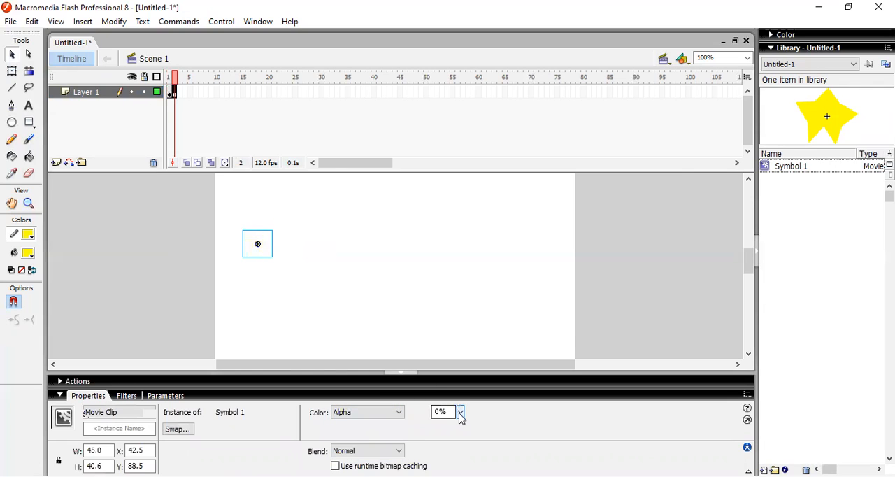
mouse_move(460, 413)
mouse_down()
mouse_move(465, 272)
mouse_move(461, 429)
mouse_up()
Copy frames 1 and 2 of Layer 1 and paste them at frame 3
drag(170, 92, 173, 91)
right_click(173, 91)
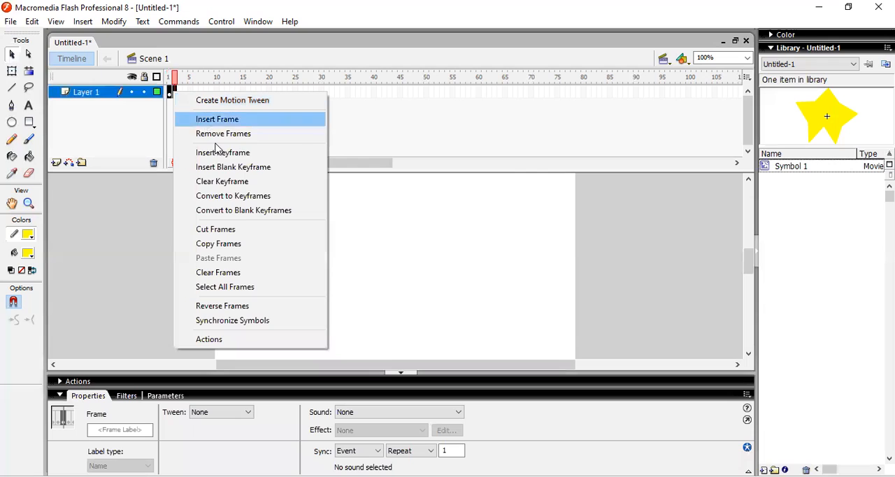
click(218, 244)
right_click(176, 91)
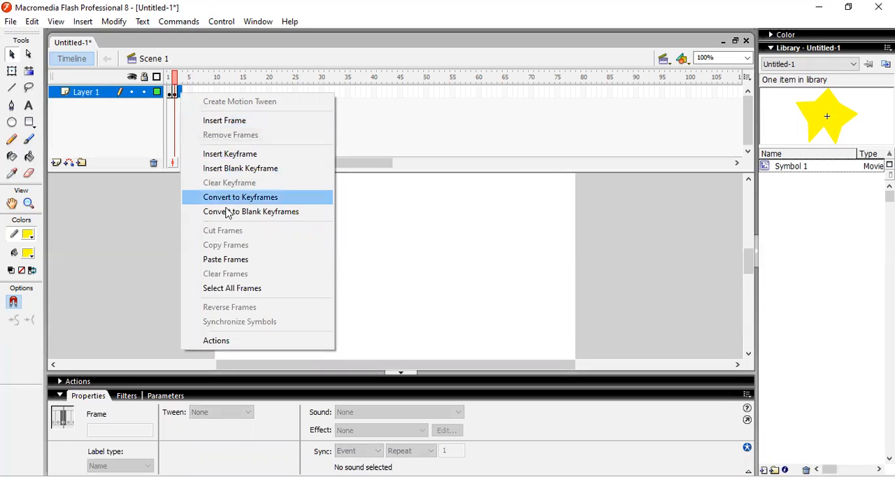
click(225, 259)
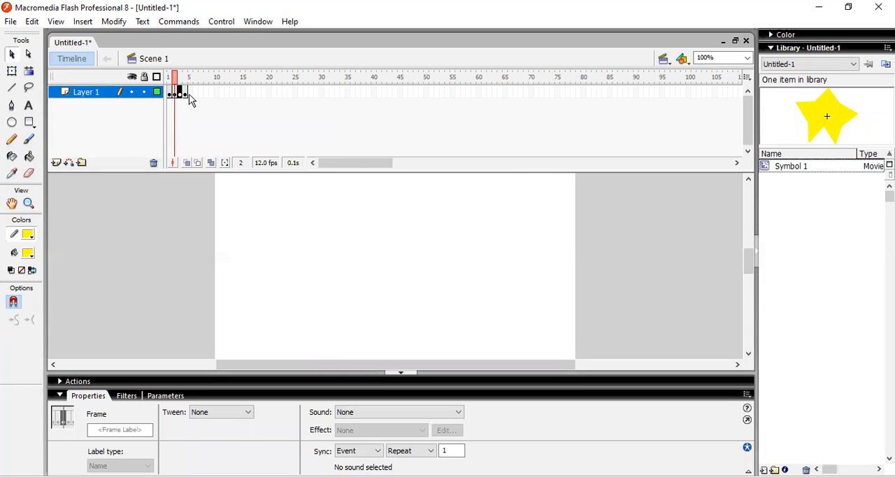
Paste the copied pair of frames again at frame 5 and at frame 7
click(190, 95)
right_click(191, 96)
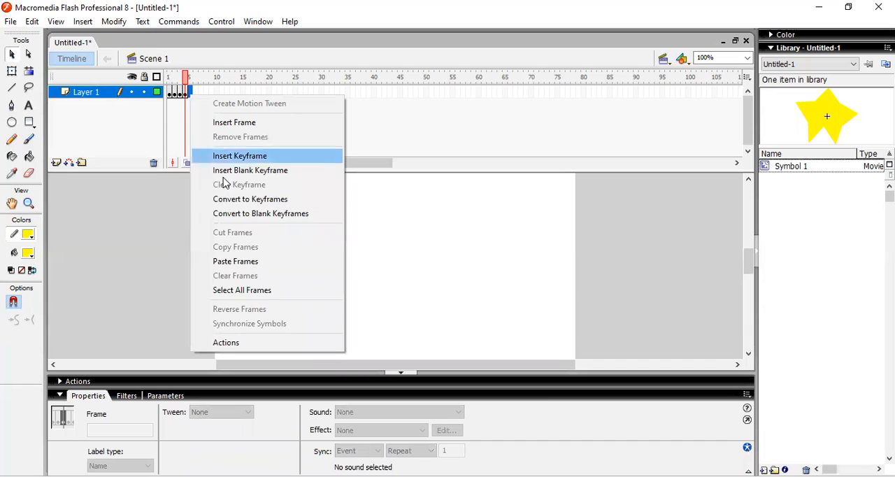
click(228, 260)
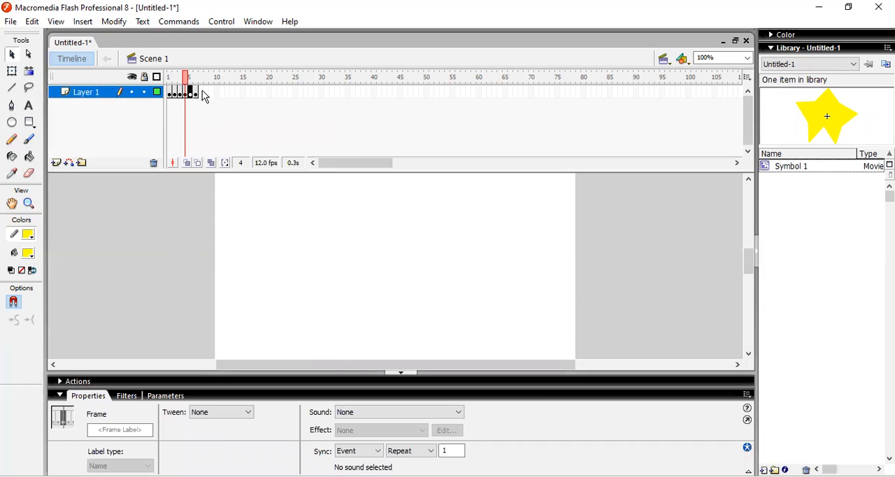
click(200, 94)
right_click(202, 93)
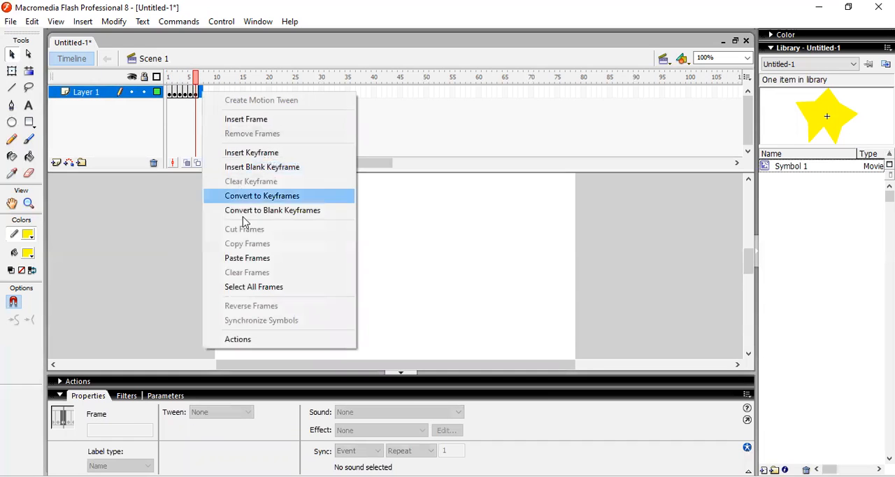
click(242, 258)
Copy frames 1 to 8 and paste them at frame 9, and preview the blinking star as a test movie
drag(167, 93, 209, 101)
right_click(204, 93)
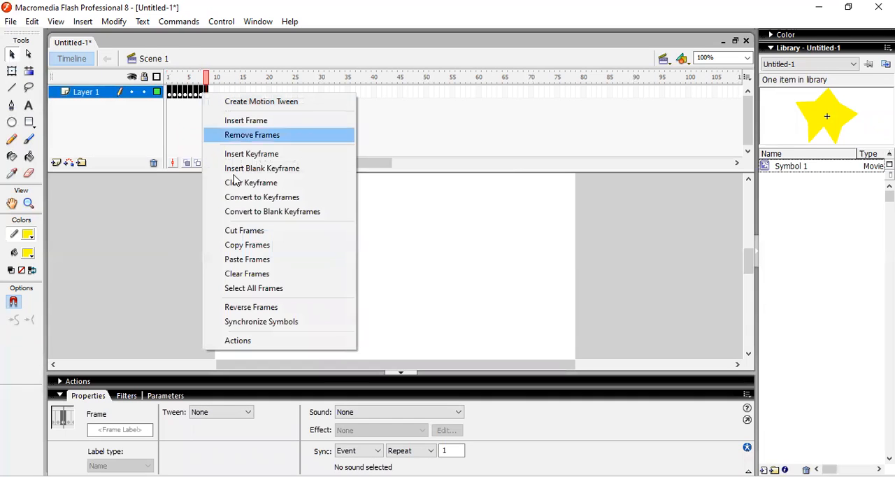
click(236, 246)
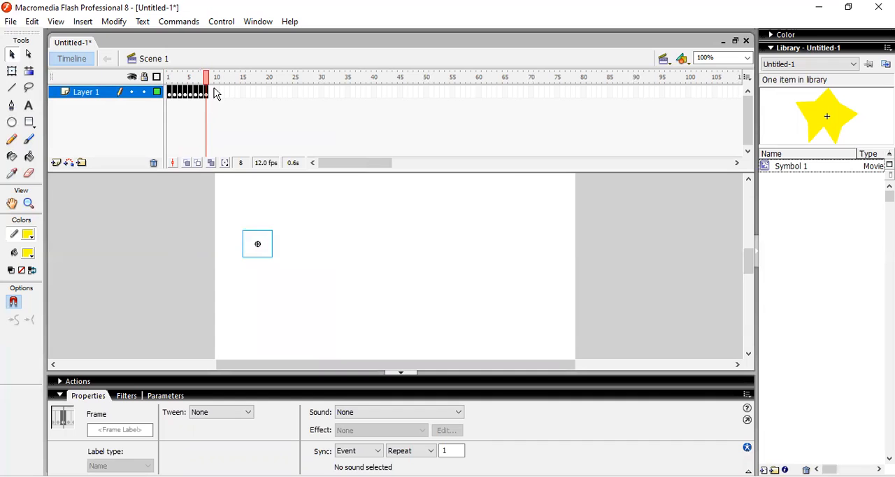
click(209, 91)
right_click(210, 91)
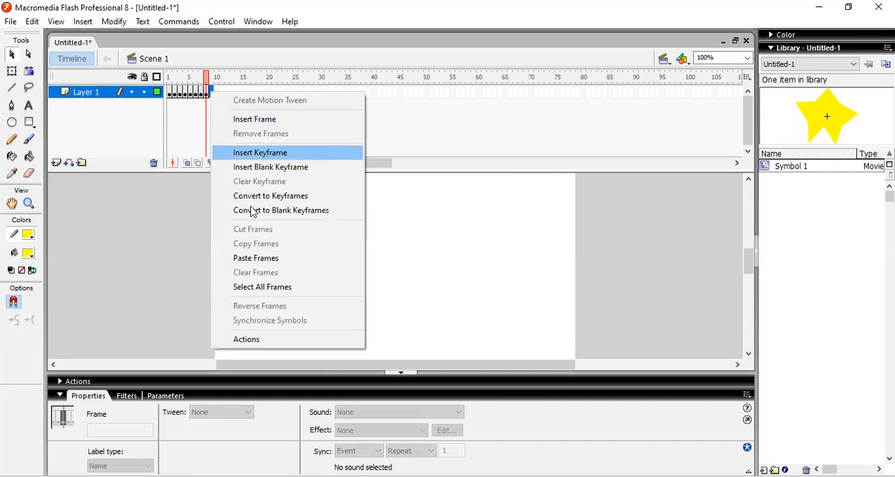
click(250, 258)
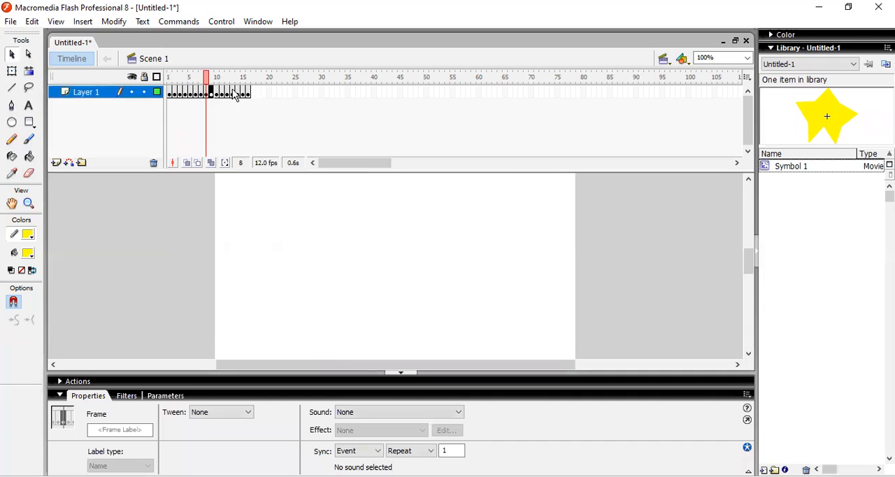
click(170, 94)
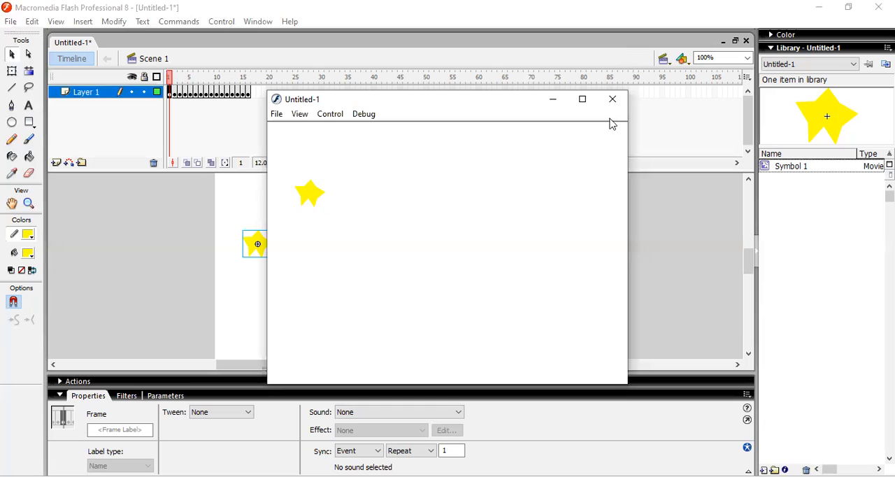
click(611, 100)
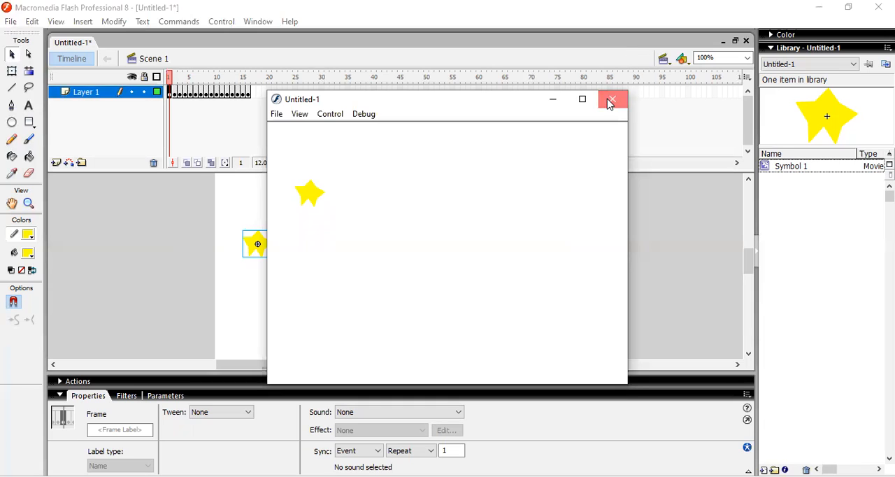
Rename Layer 1 as "alpha frame by frame"
click(86, 89)
double_click(86, 90)
text(alpha)
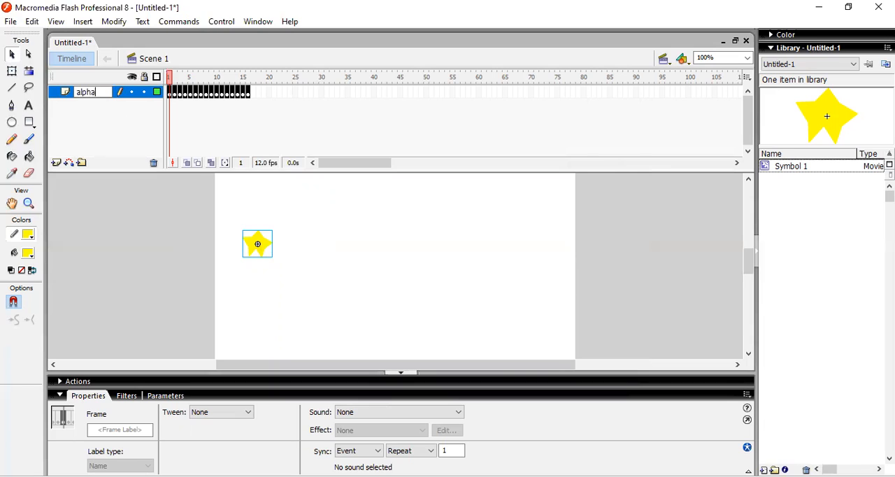
text( fram)
text(e by fre)
text(me)
Insert a new layer above the blinking star layer and name it "alpha motion"
click(52, 166)
click(57, 162)
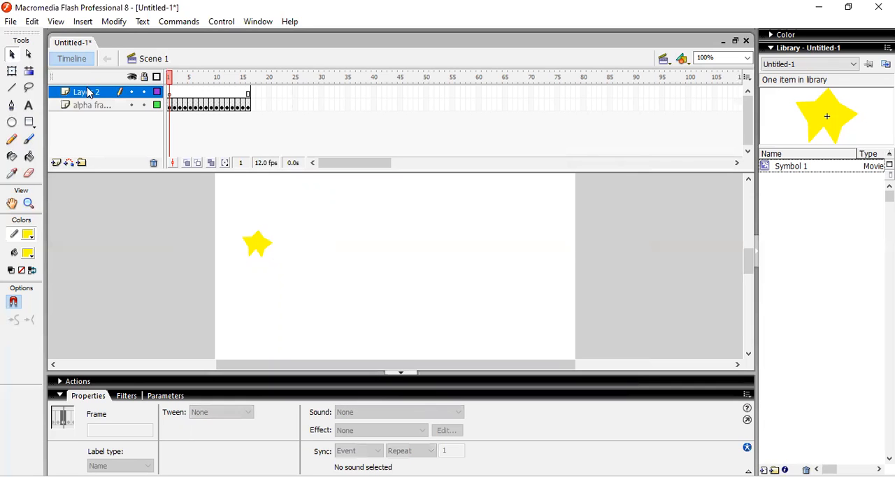
double_click(87, 93)
text(a)
text(lpha mitoin)
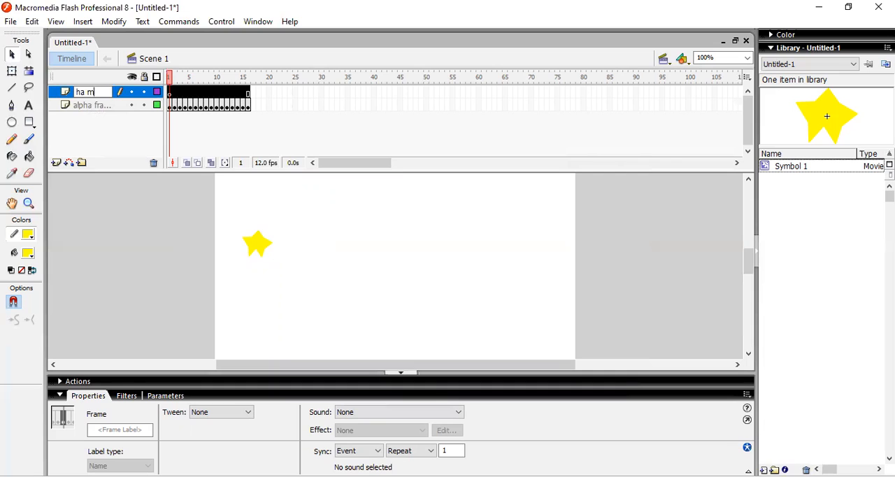
text(on)
key(Return)
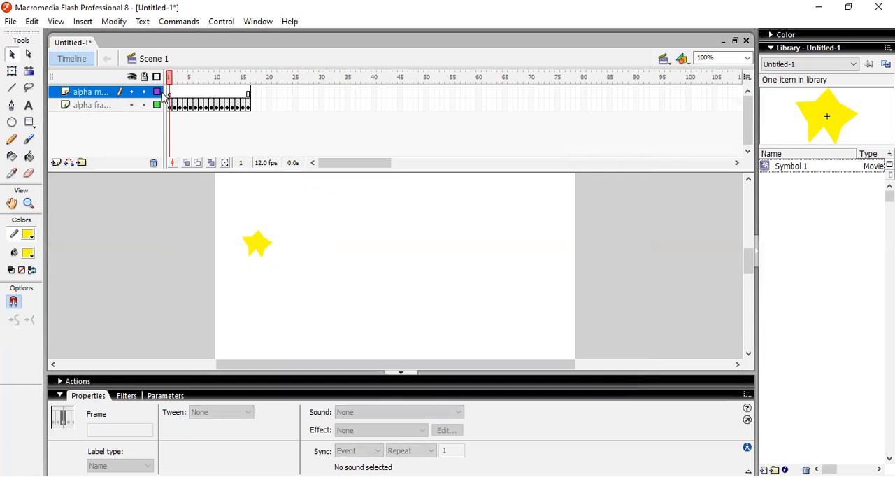
Paste the star into frame 1 of the alpha motion layer above and right of the first star, and shrink it to about 25 px wide
click(171, 107)
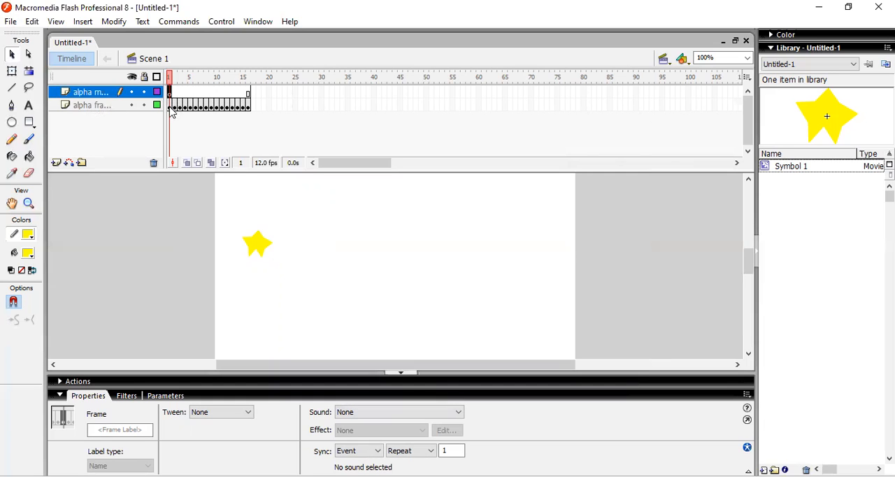
click(171, 107)
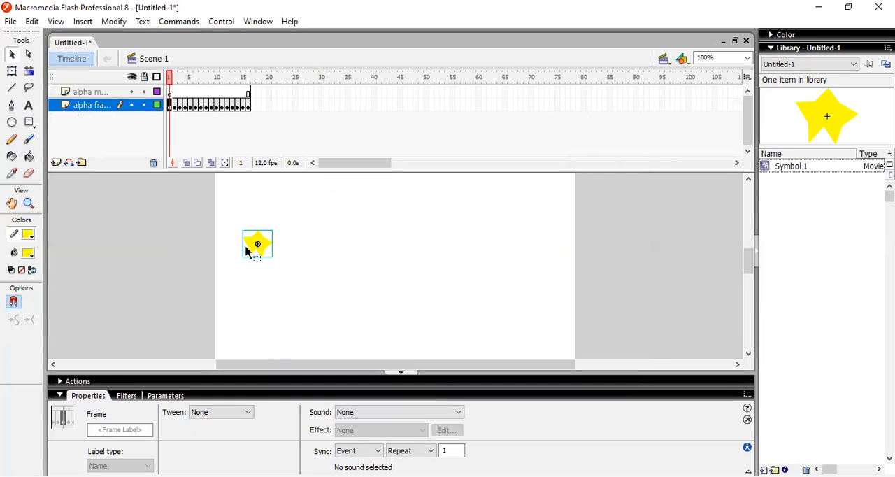
click(172, 93)
key(ctrl+v)
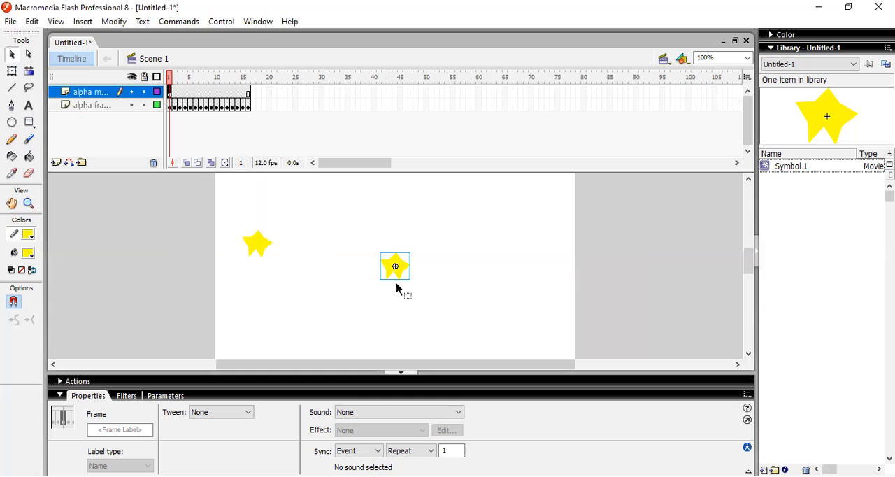
drag(399, 266, 320, 215)
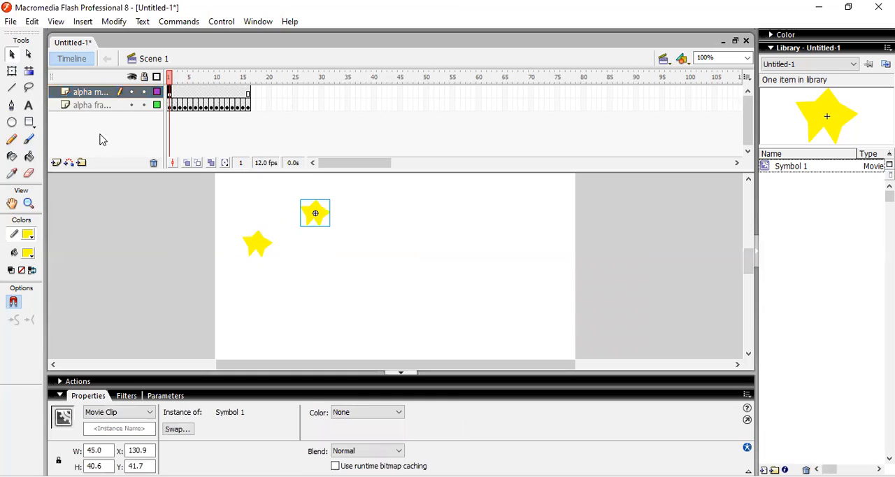
click(12, 70)
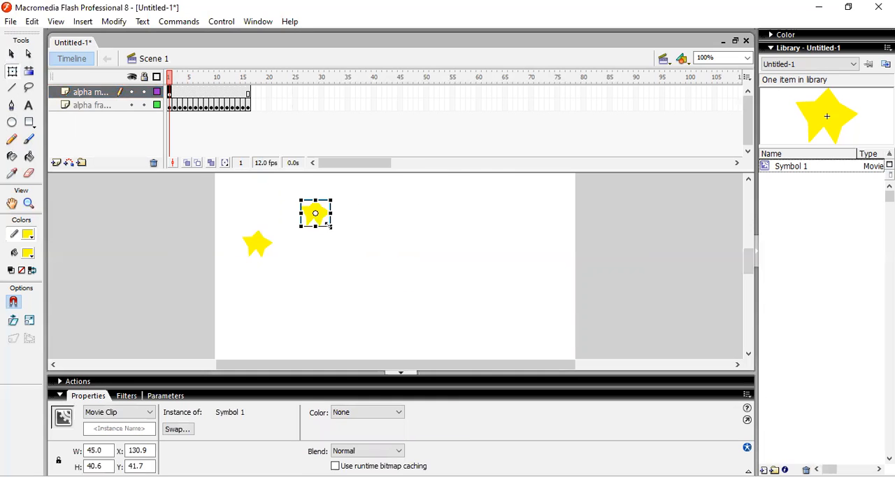
drag(328, 224, 326, 221)
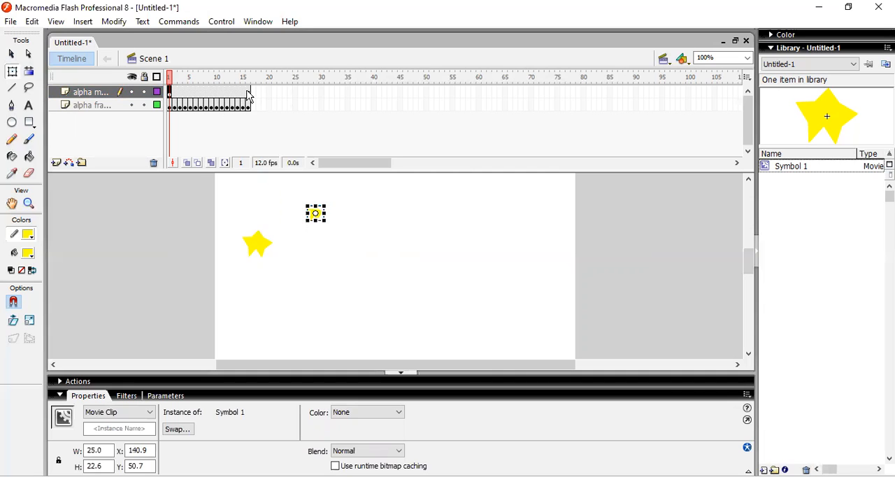
Insert a keyframe at frame 50 of the alpha motion layer
click(426, 93)
right_click(426, 93)
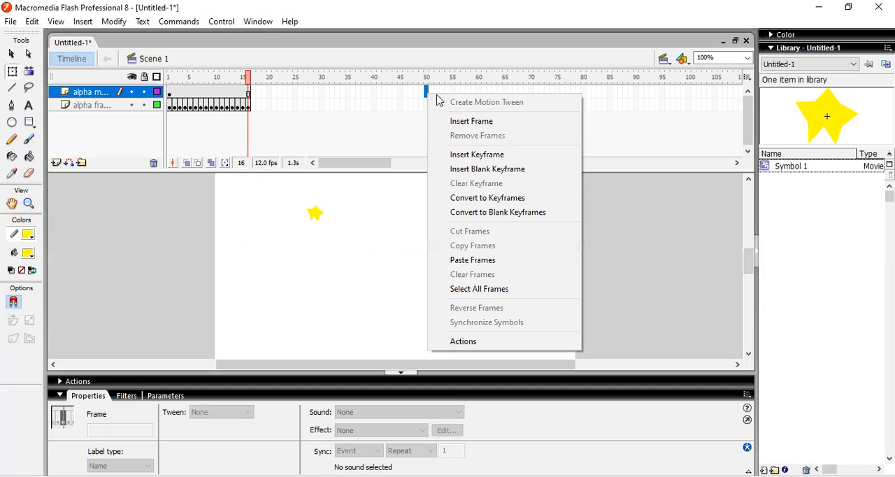
click(474, 155)
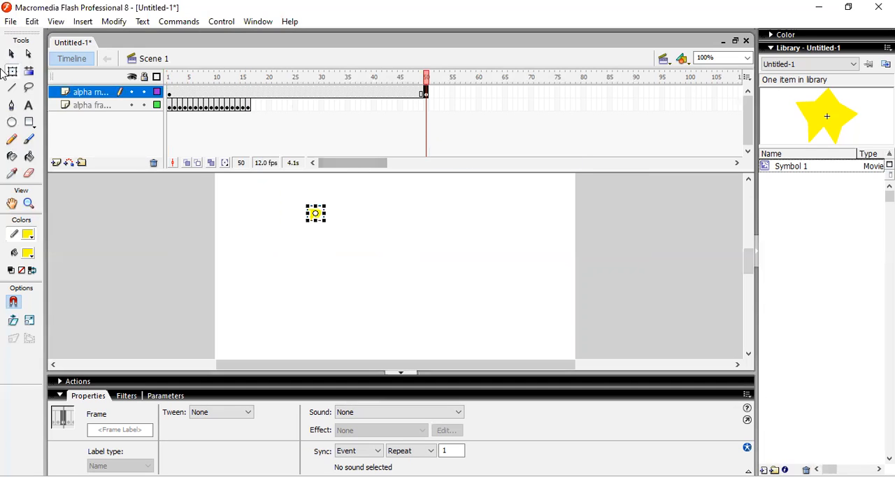
Apply an Alpha color effect of 0% to the small star at frame 1 of the alpha motion layer
click(14, 54)
click(316, 214)
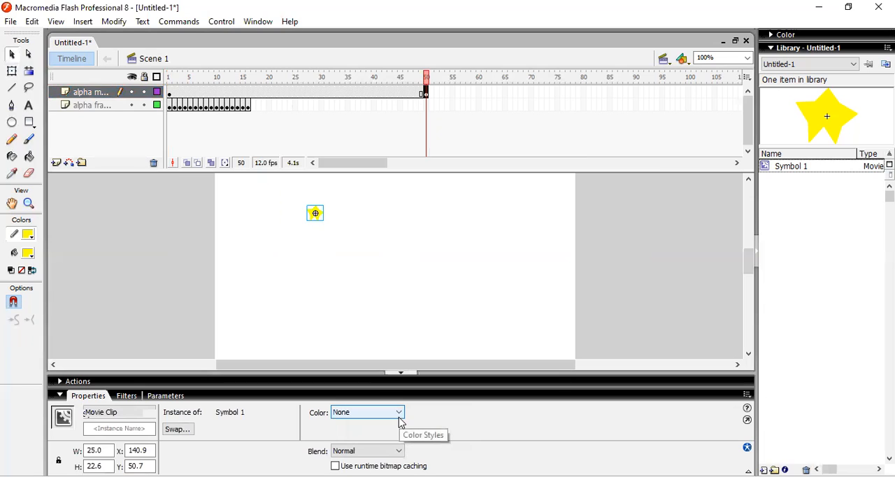
click(169, 92)
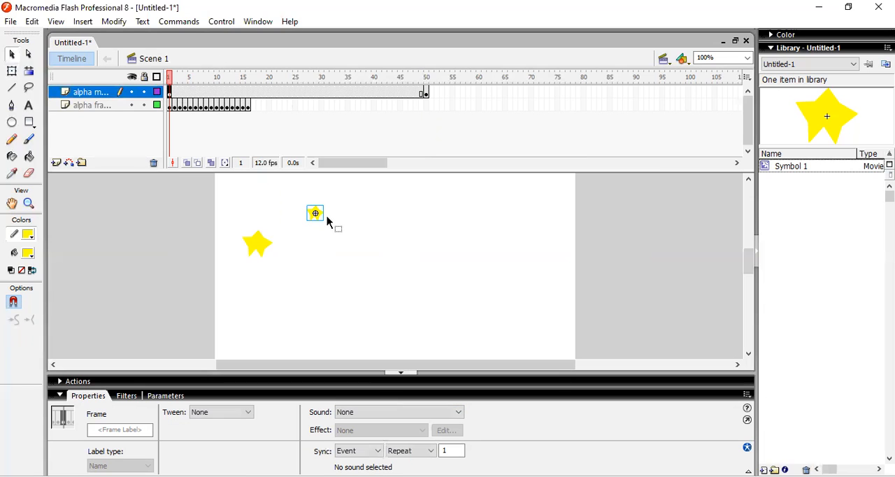
click(312, 213)
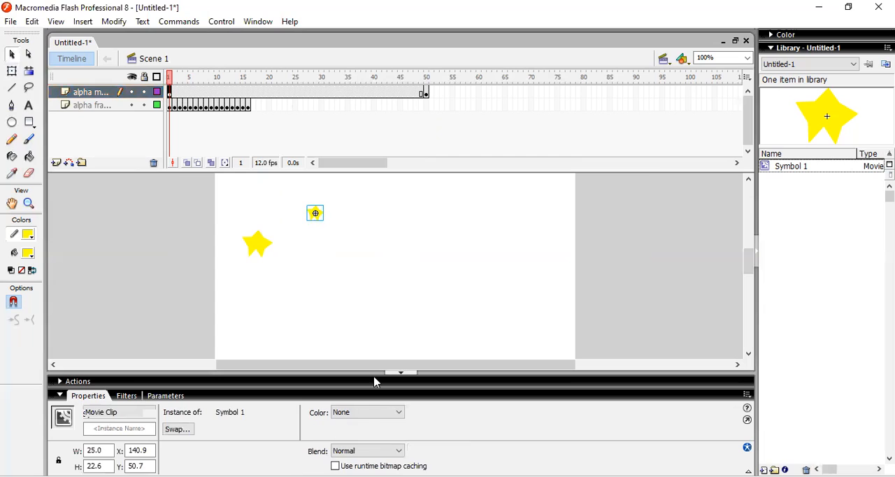
click(370, 412)
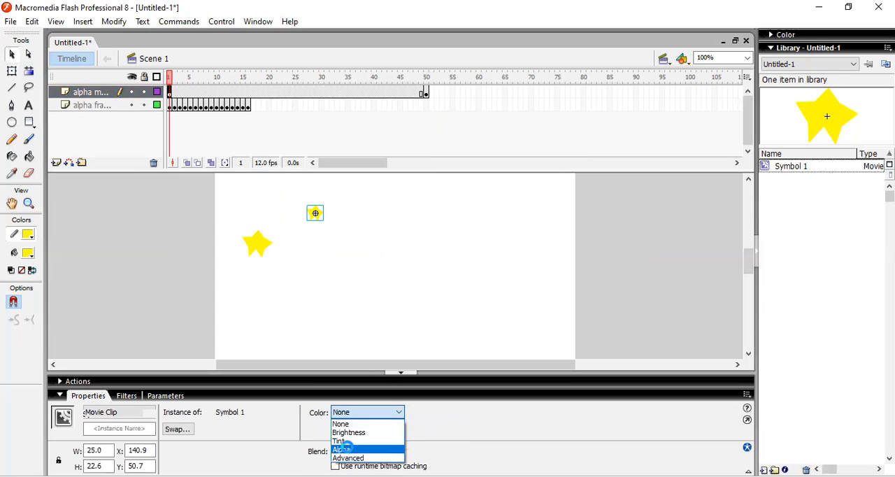
click(343, 449)
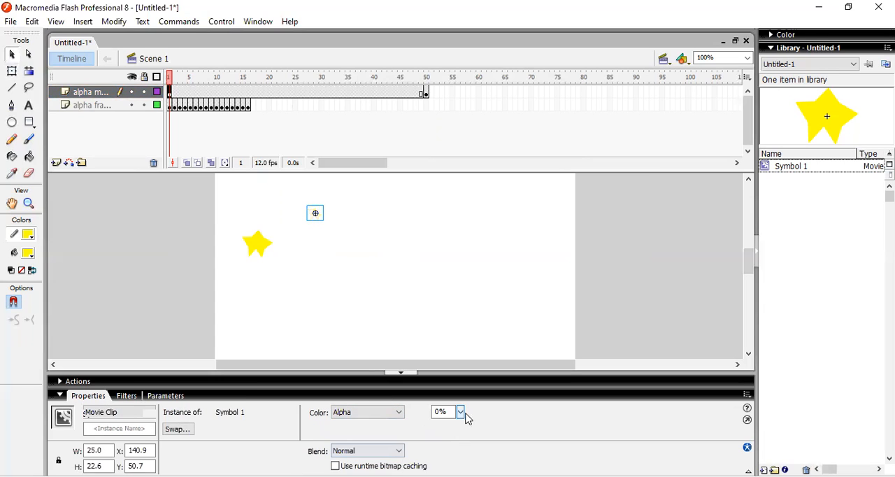
Enlarge the star at frame 50 of the alpha motion layer with Free Transform
click(426, 96)
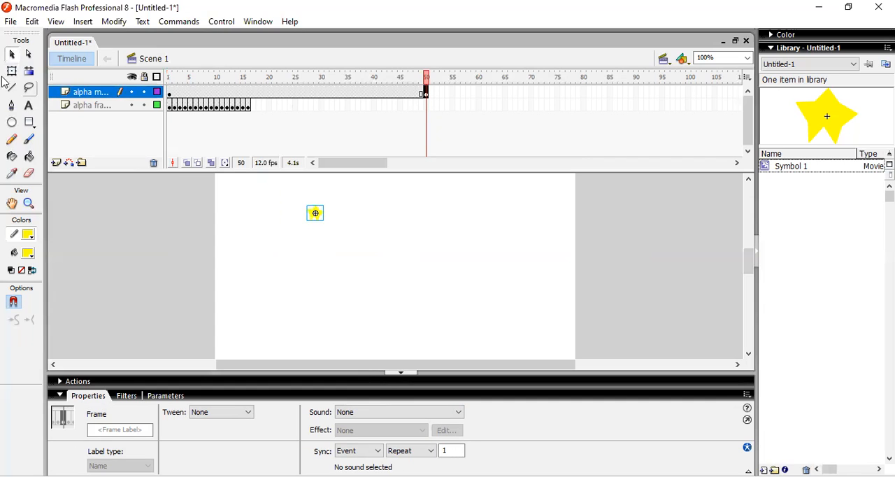
key(q)
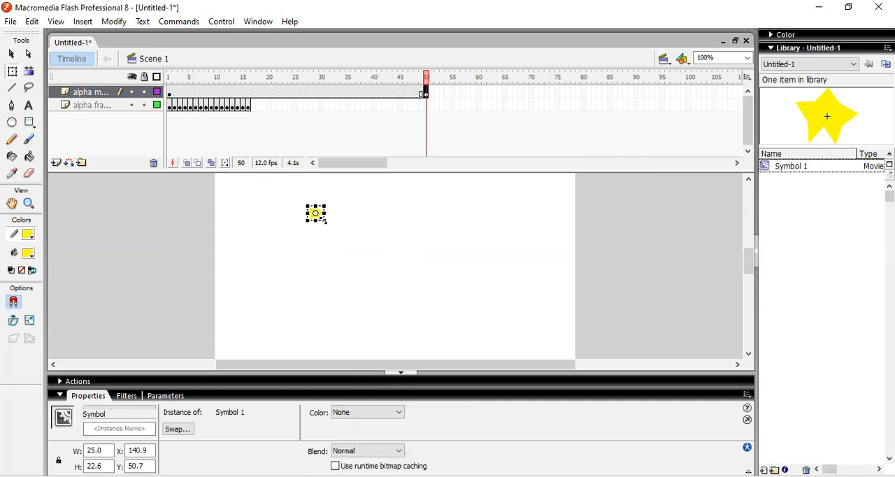
drag(323, 219, 337, 232)
Create a motion tween between frames 1 and 50 of the alpha motion layer and preview it as a test movie
right_click(263, 91)
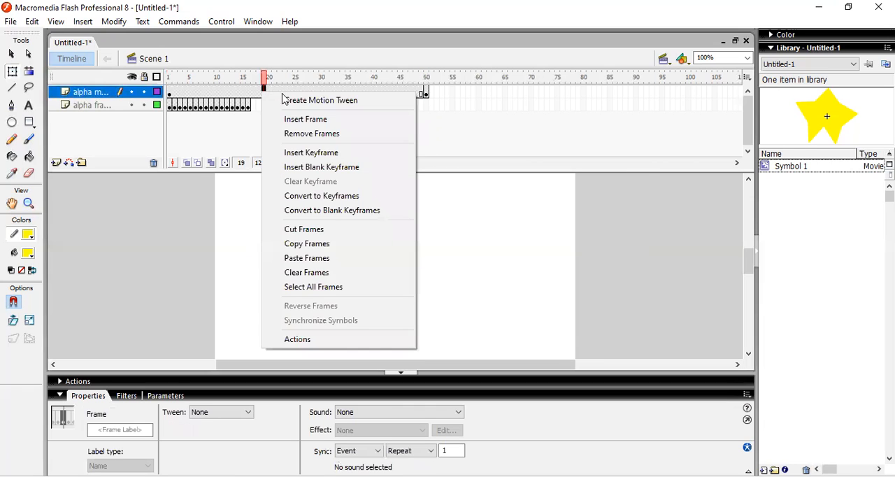
click(280, 98)
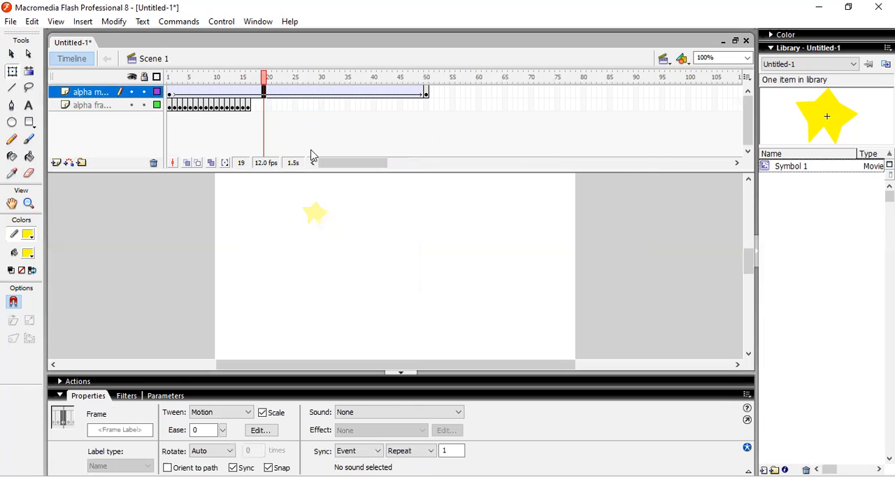
key(ctrl+Return)
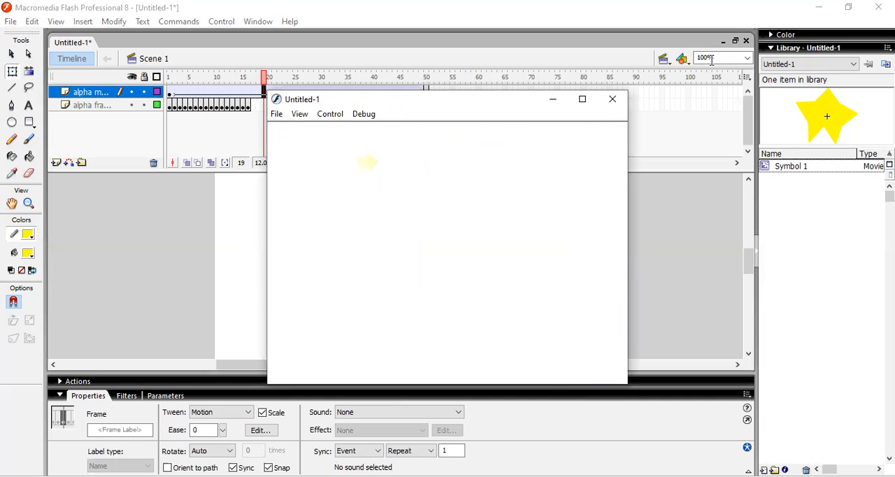
key(ctrl+w)
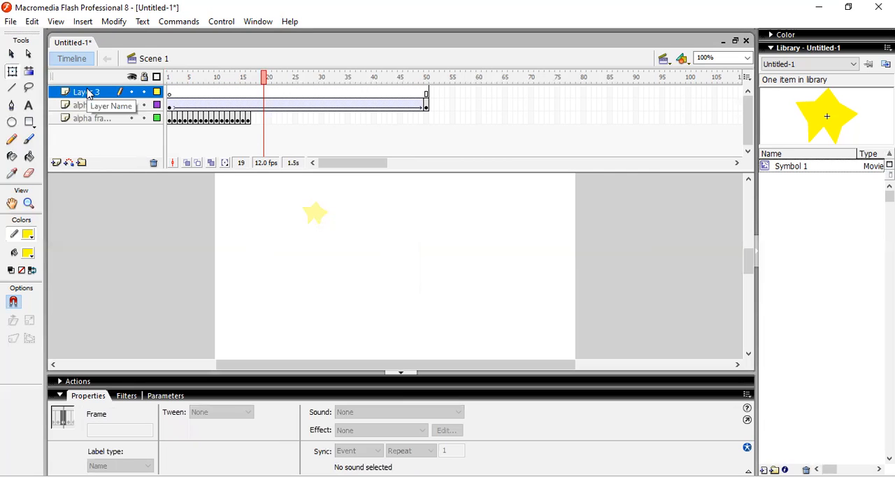
Name the new top layer, Layer 3, "alpha motion bergerak"
double_click(89, 91)
text(alp)
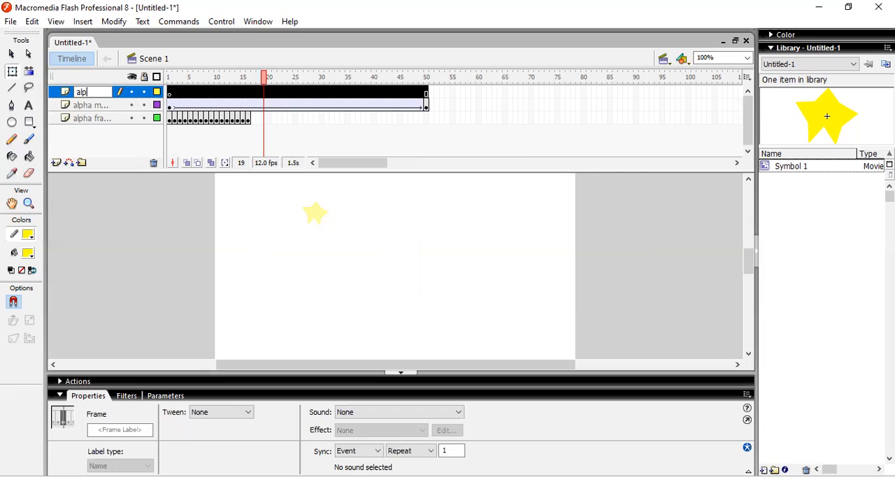
text(ha motion bergerak)
Paste the star into frame 1 of the alpha motion bergerak layer and place it at about X 109, Y 143
click(169, 94)
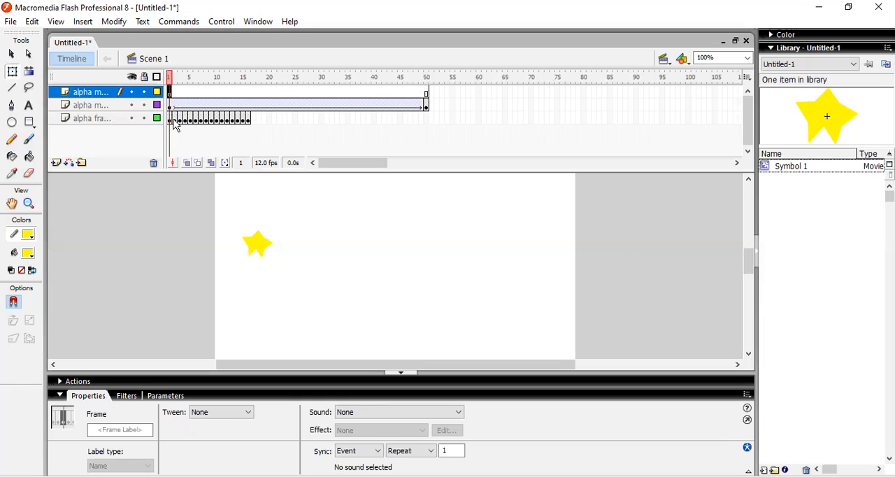
key(ctrl+v)
click(11, 53)
click(397, 266)
drag(398, 266, 304, 280)
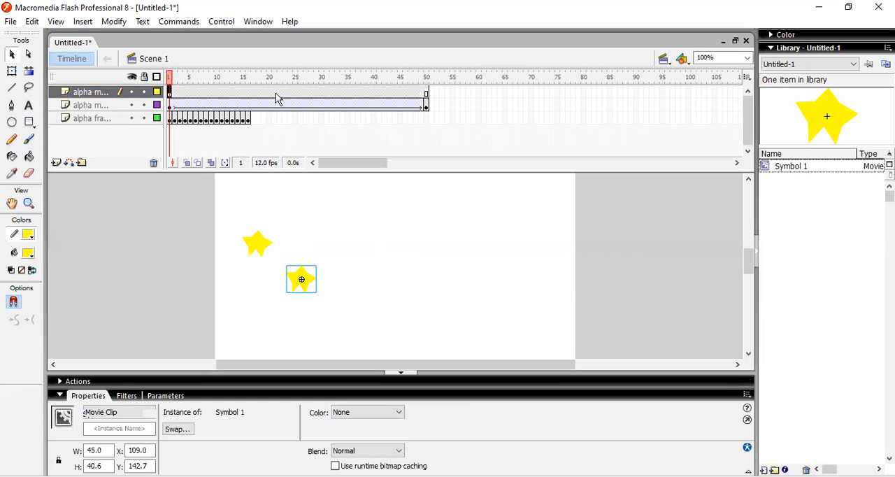
Apply an Alpha color effect of 0% to the pasted star at frame 1 of the top layer
click(362, 416)
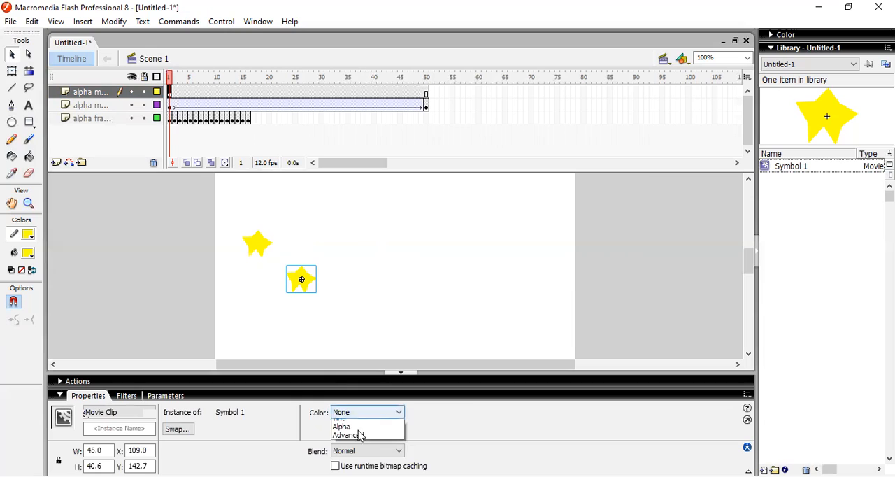
click(356, 450)
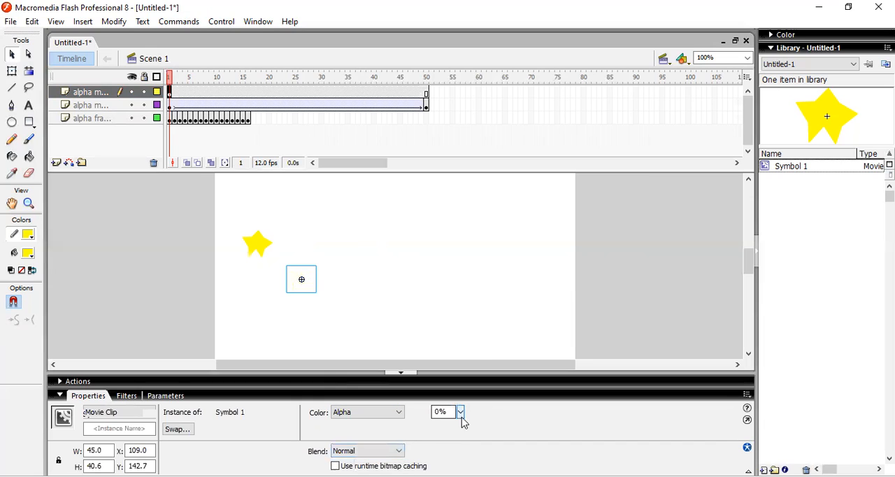
click(461, 414)
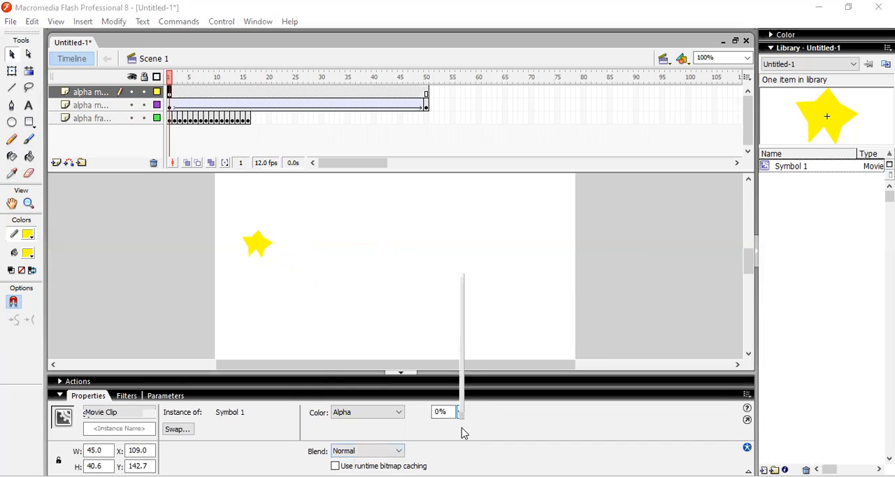
Insert a keyframe at frame 20 of the top layer and move its star horizontally right to about X 293
click(271, 96)
right_click(271, 96)
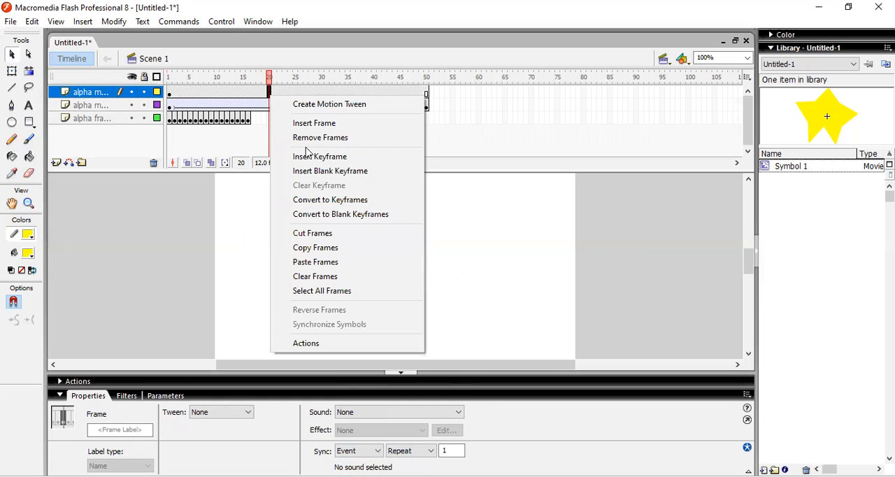
click(321, 157)
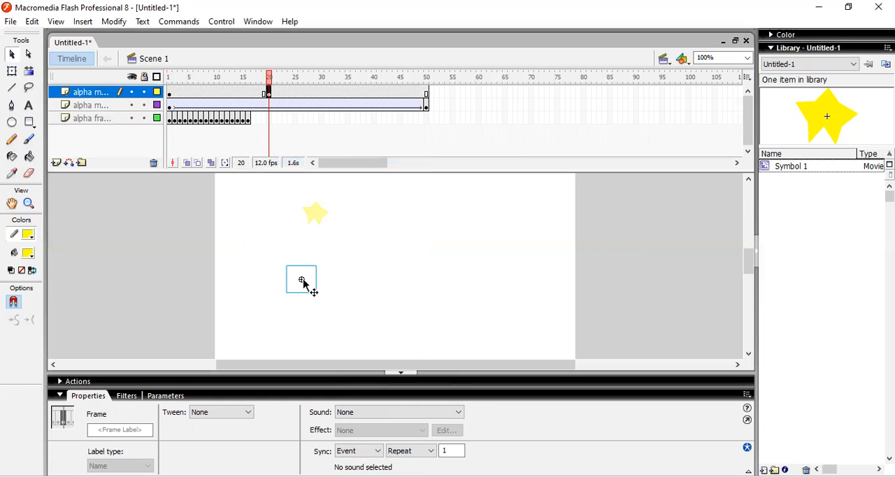
drag(302, 273, 417, 281)
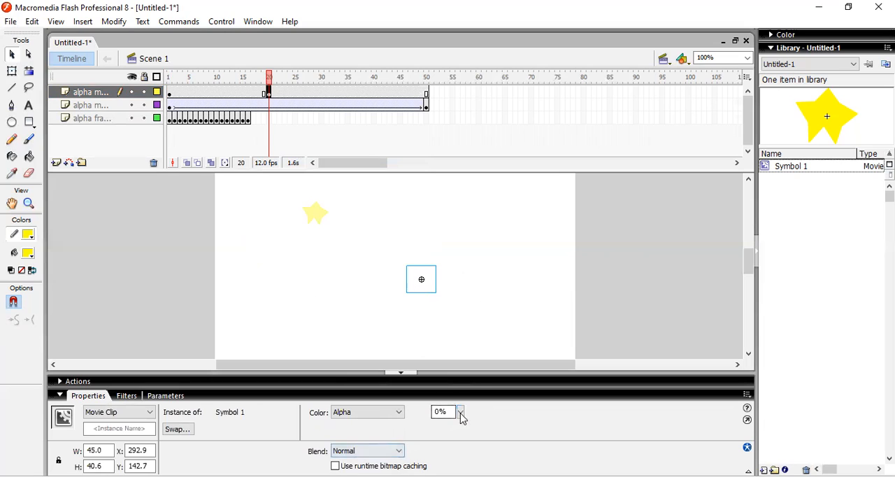
Set the frame 20 star's color effect to None and create a motion tween between frames 1 and 20 of the top layer
click(382, 413)
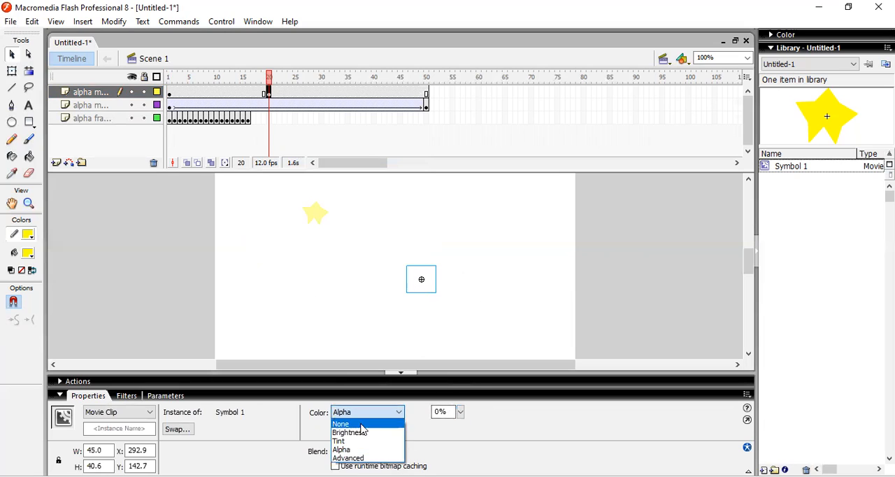
click(223, 91)
right_click(209, 94)
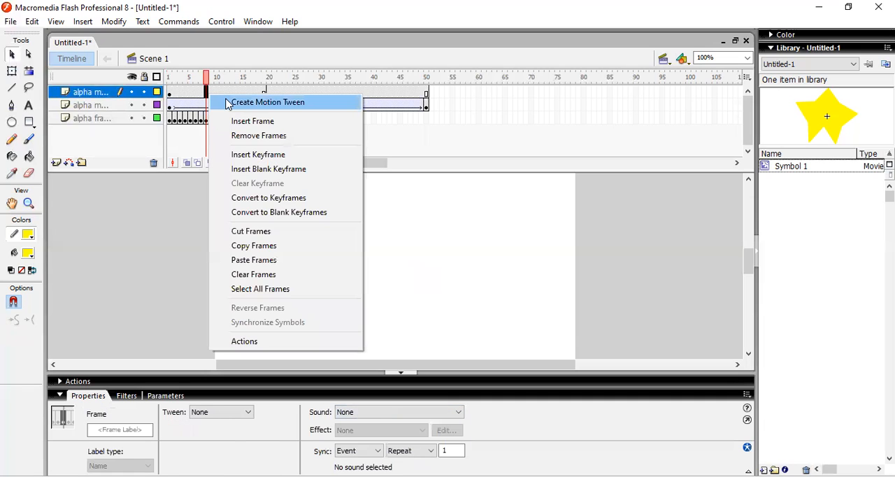
click(226, 102)
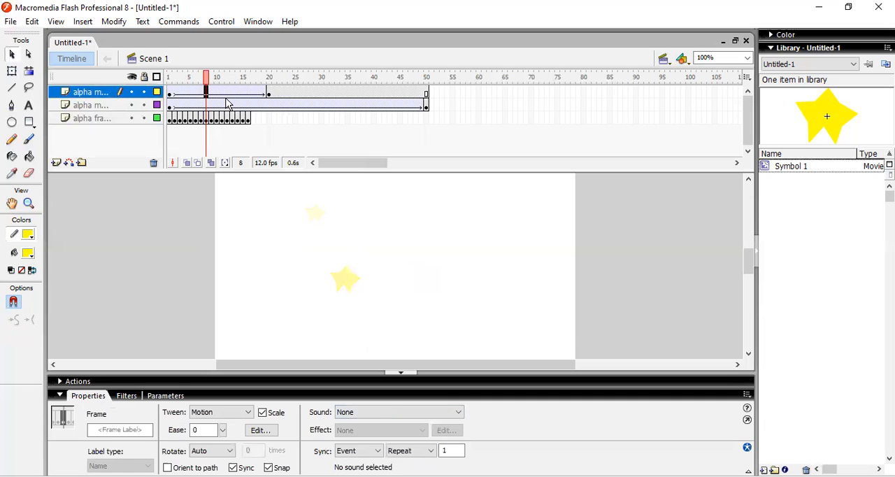
Insert a keyframe at frame 50 of the top layer and move its star to about X 123, Y 102
click(426, 94)
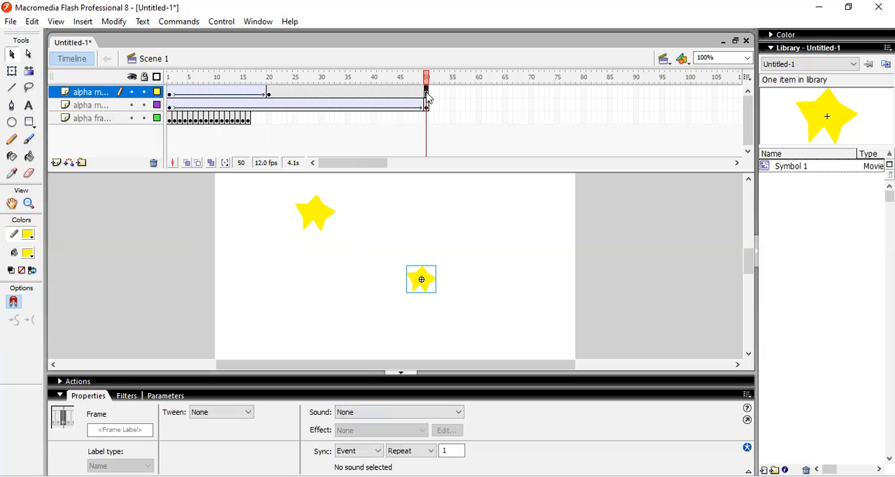
right_click(426, 93)
click(454, 155)
drag(396, 288, 288, 260)
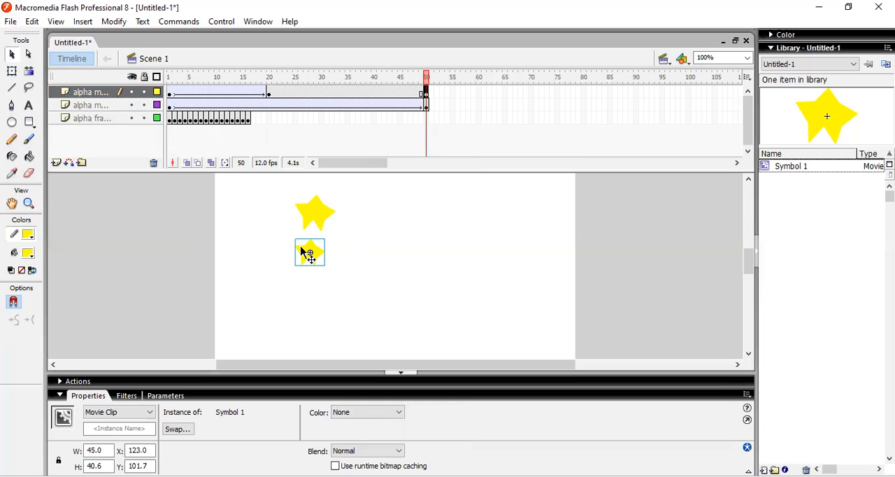
Apply an Alpha color effect to the star at frame 50 and create a motion tween between frames 20 and 50 of the top layer
click(346, 413)
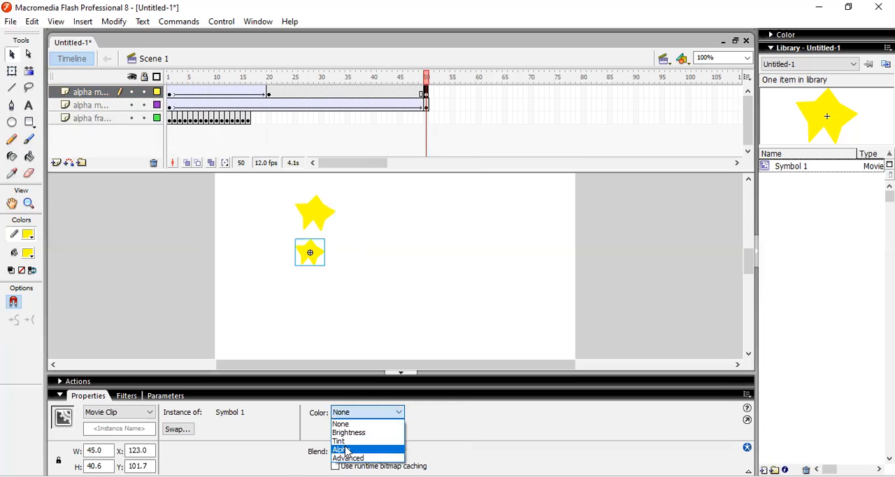
click(348, 450)
right_click(334, 89)
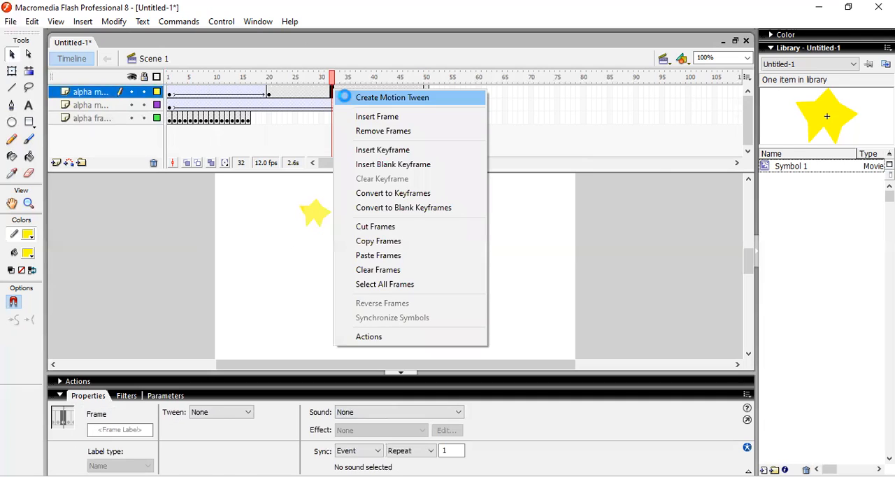
click(341, 96)
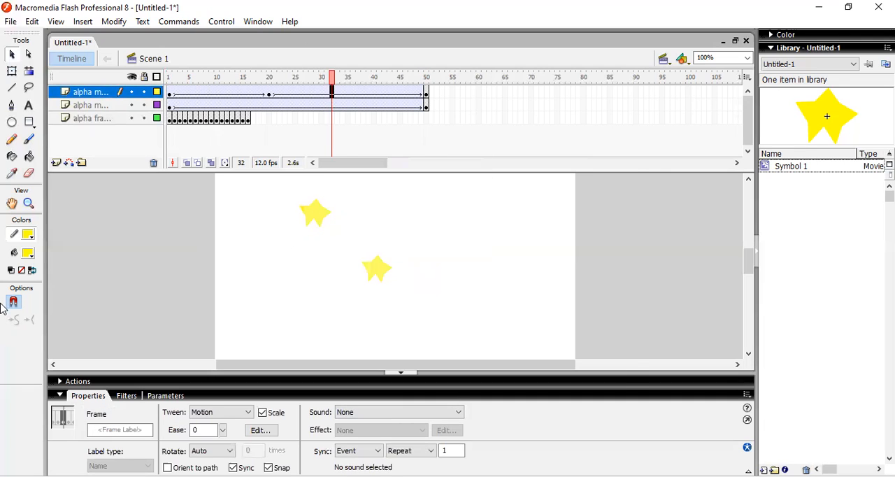
Test the movie to check how the moving star fades, and close the preview
key(ctrl+Return)
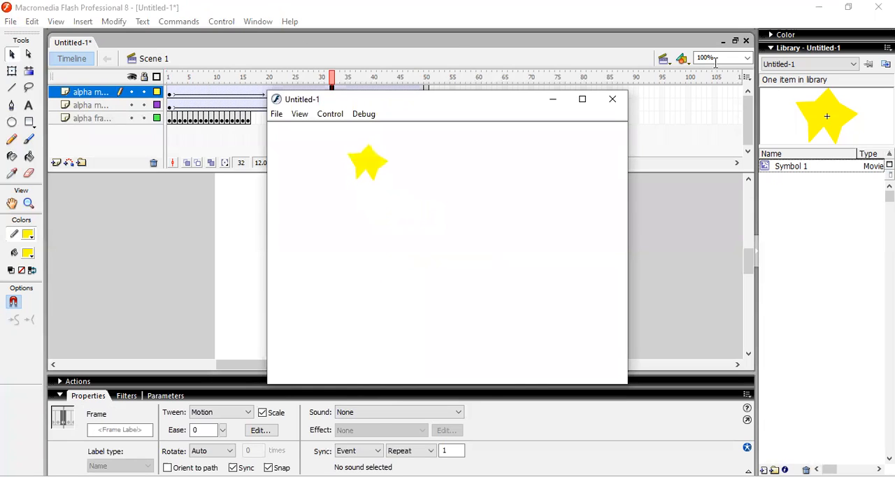
click(613, 98)
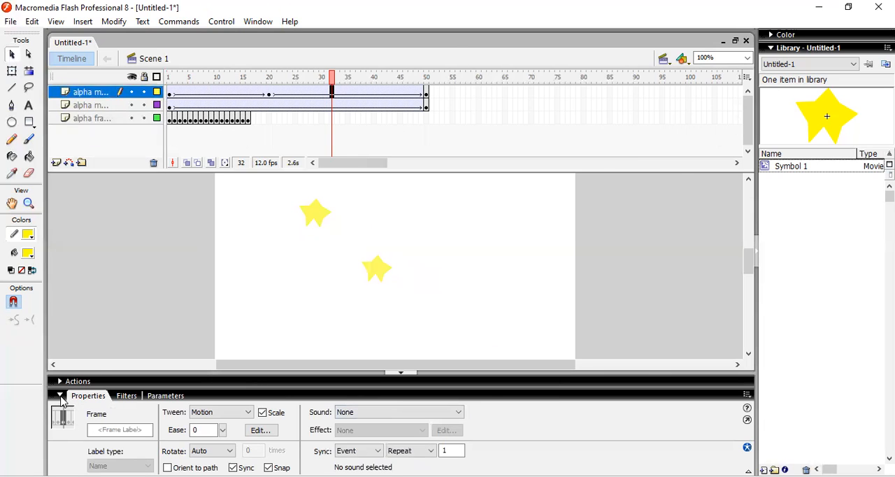
click(10, 21)
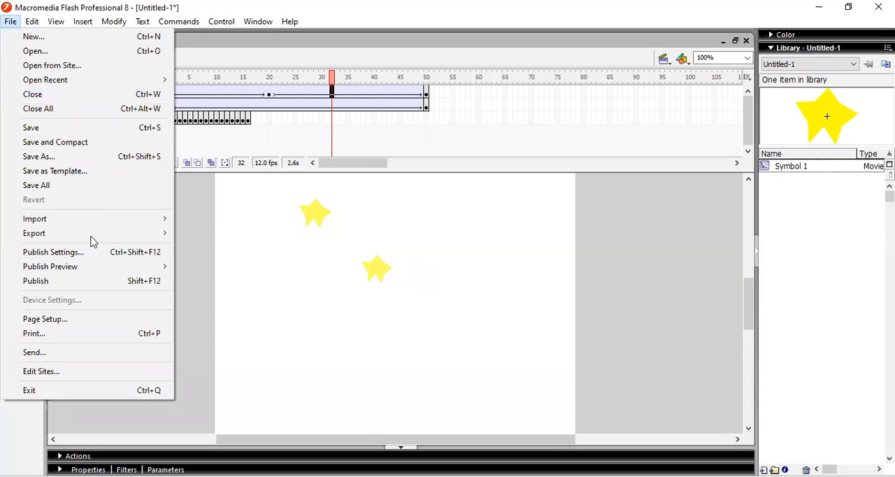
mouse_move(83, 219)
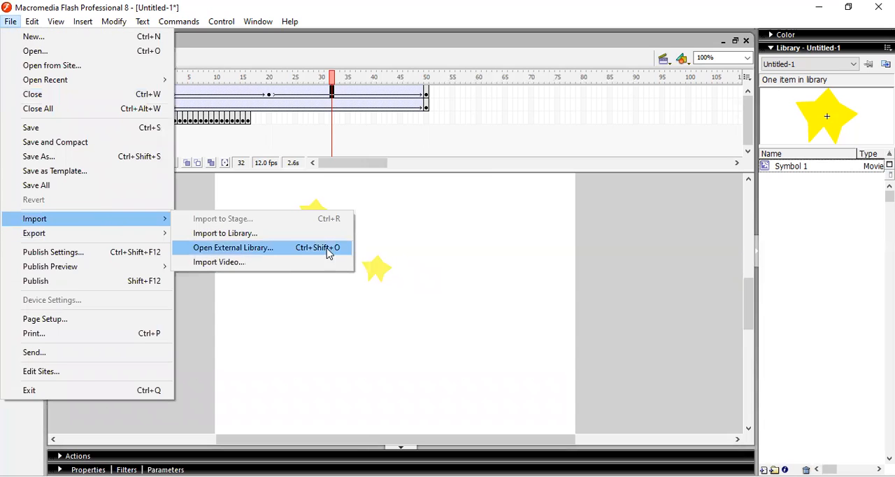
click(256, 238)
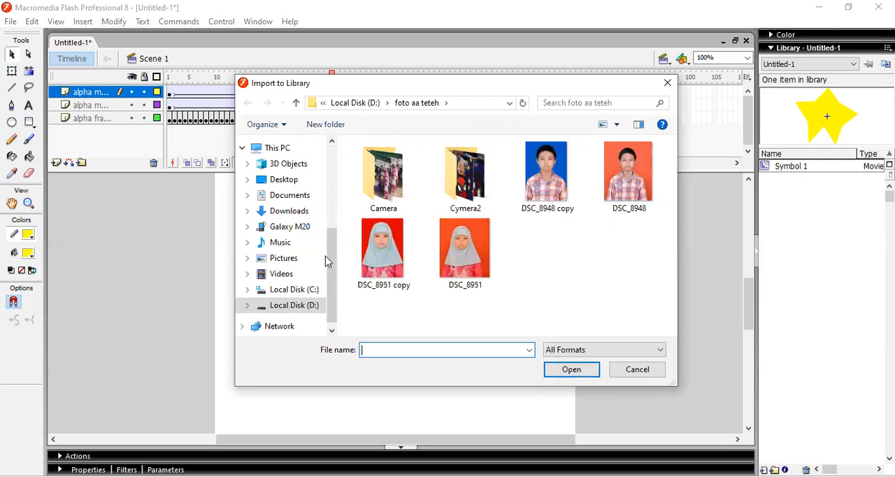
scroll(333, 186, up, 3)
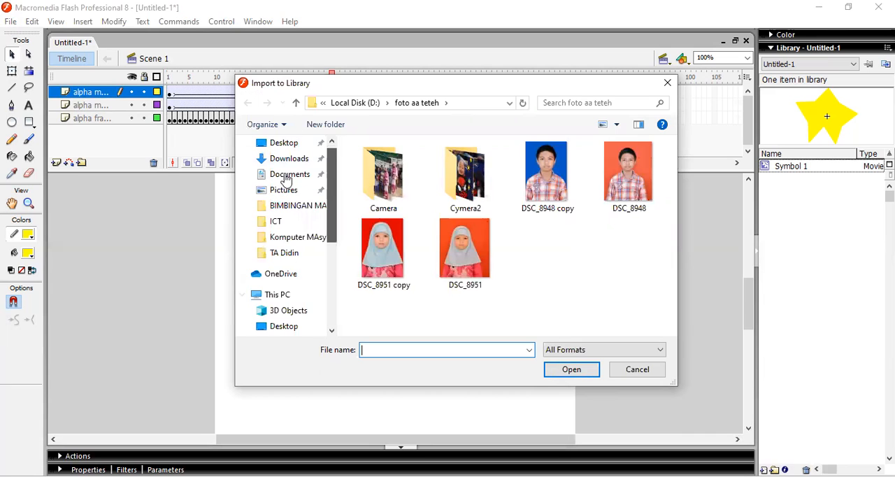
scroll(286, 178, up, 1)
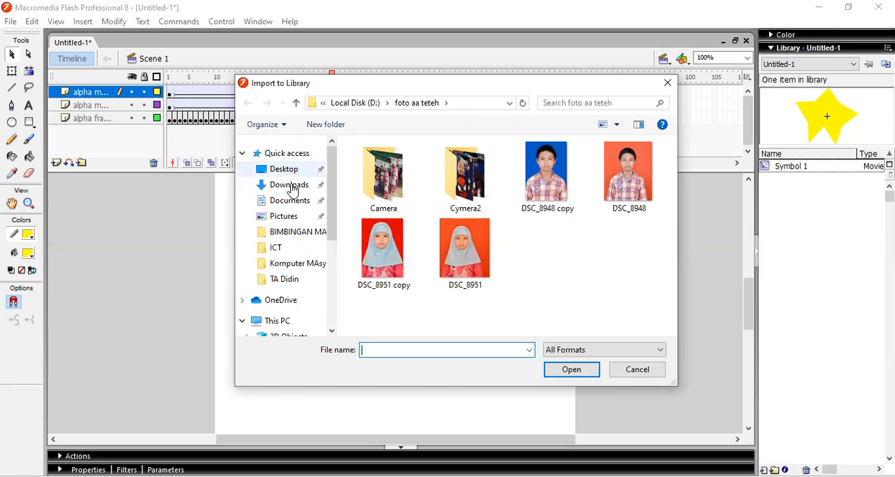
click(296, 201)
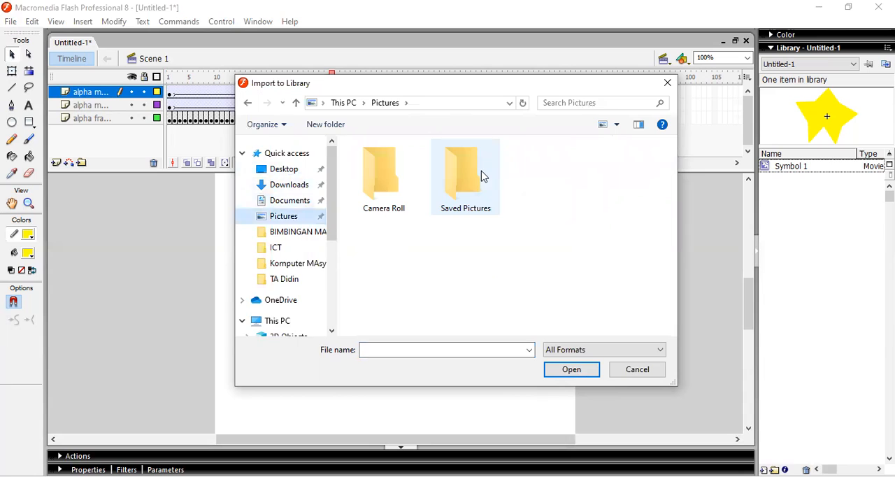
double_click(481, 177)
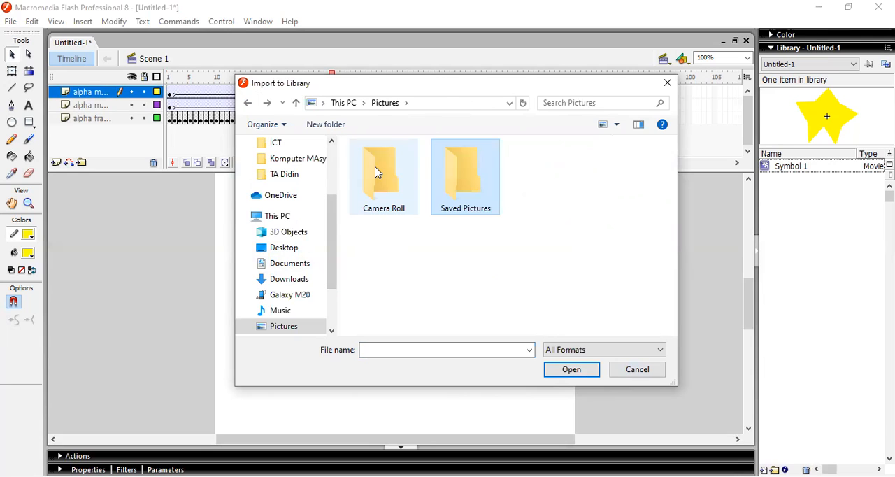
double_click(375, 172)
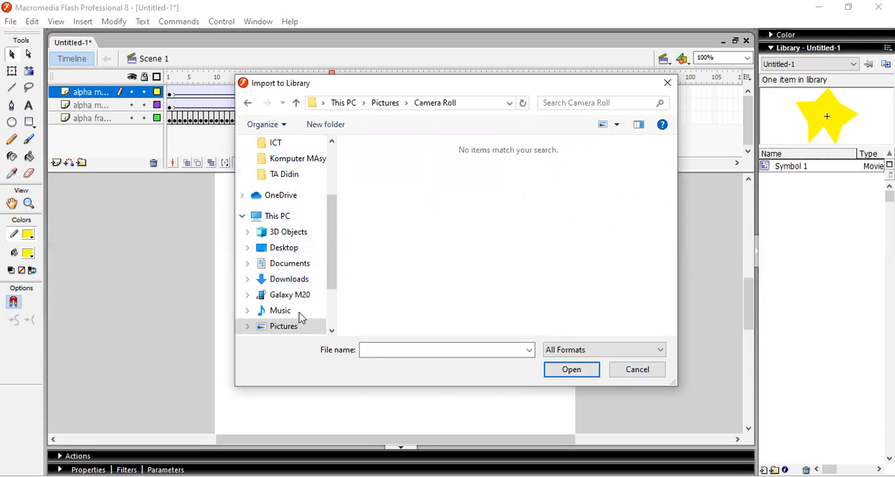
drag(336, 274, 338, 306)
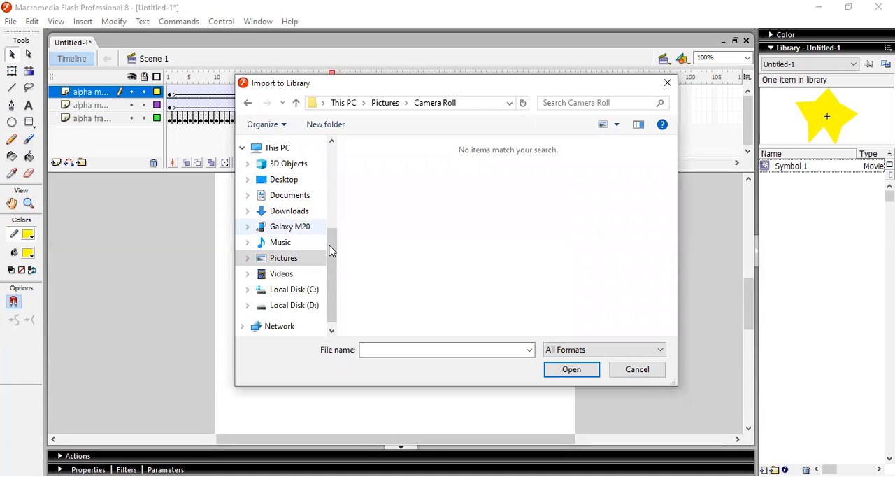
click(636, 369)
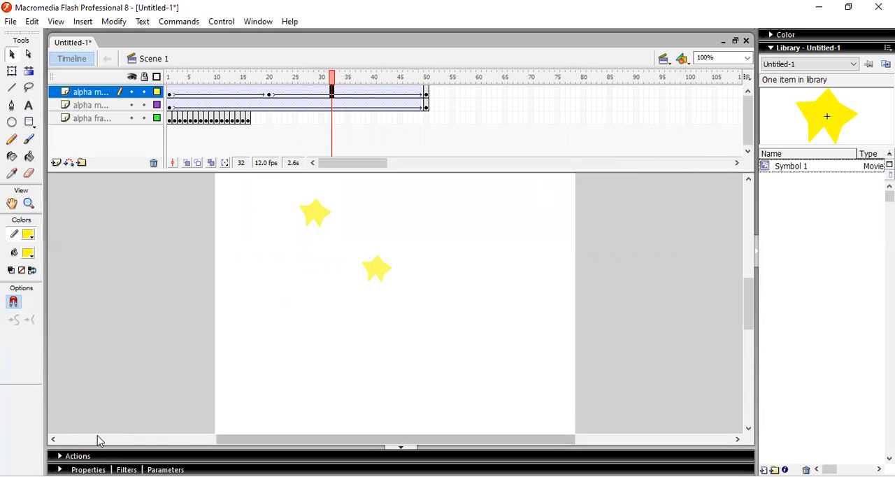
Set the document's background color to black (#000000)
key(ctrl+minus)
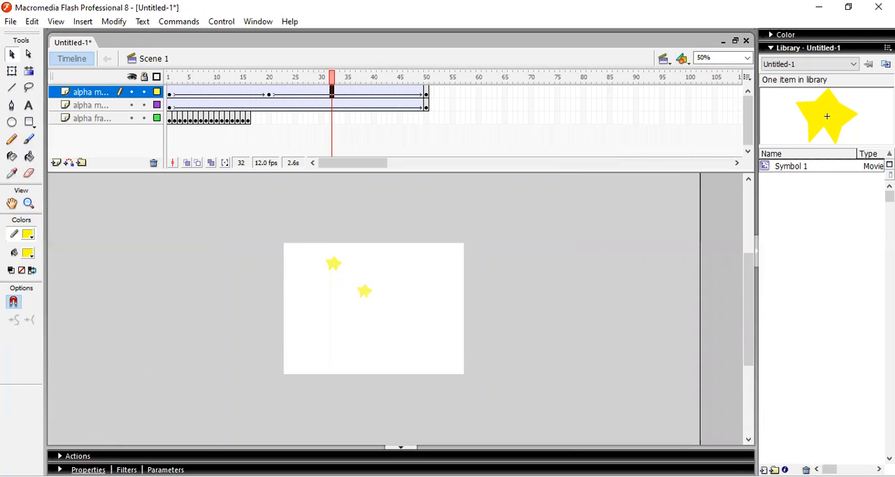
key(ctrl+F3)
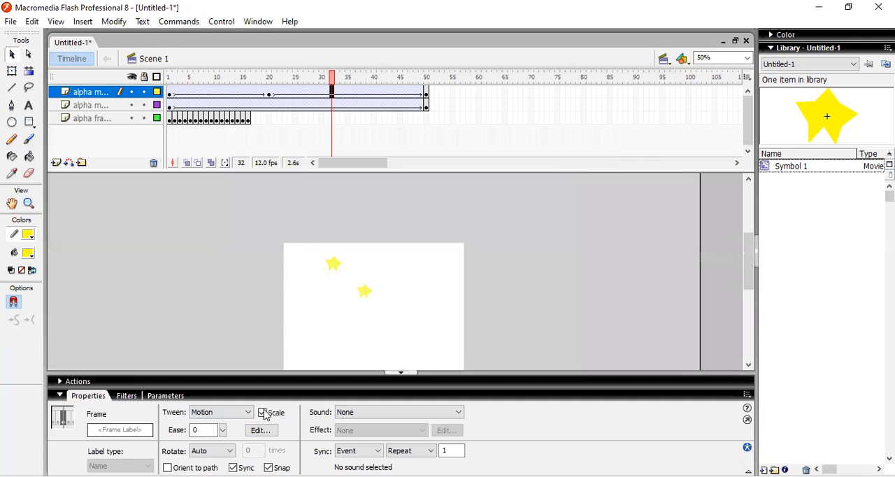
click(300, 329)
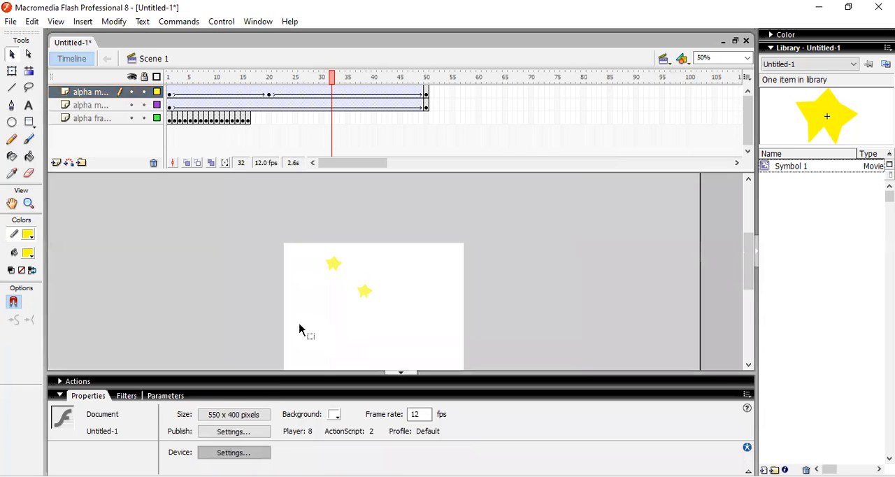
click(335, 415)
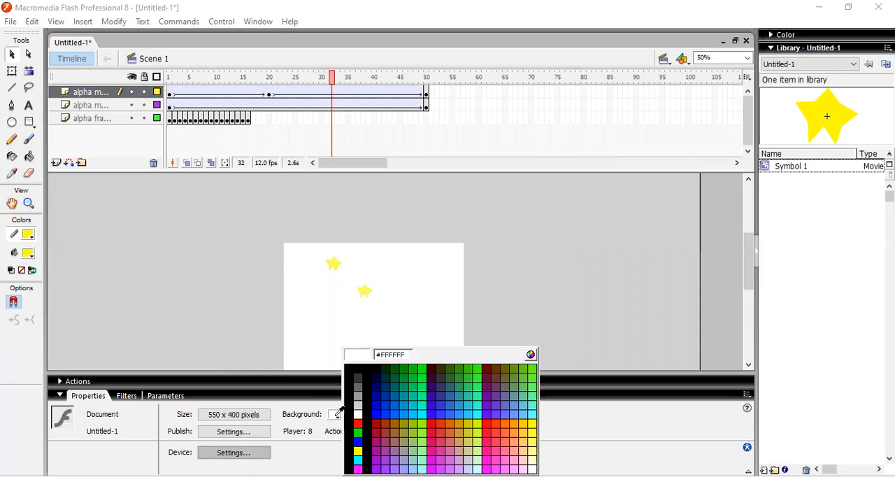
click(368, 369)
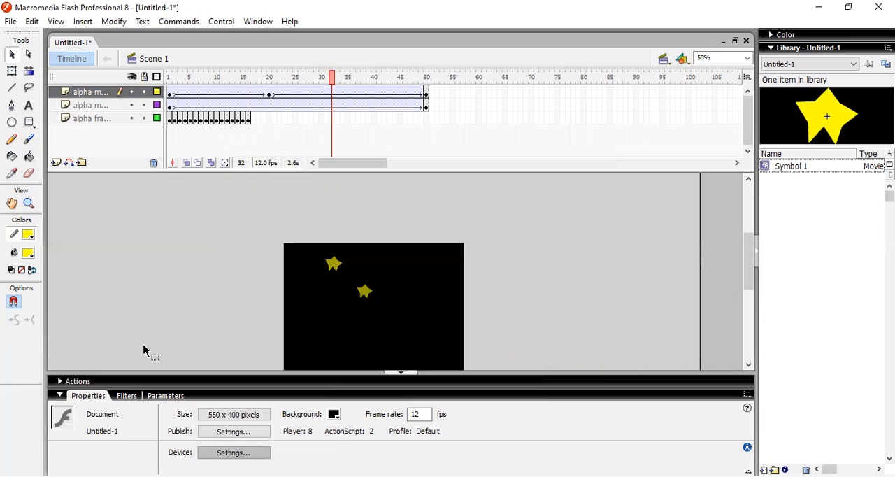
click(59, 396)
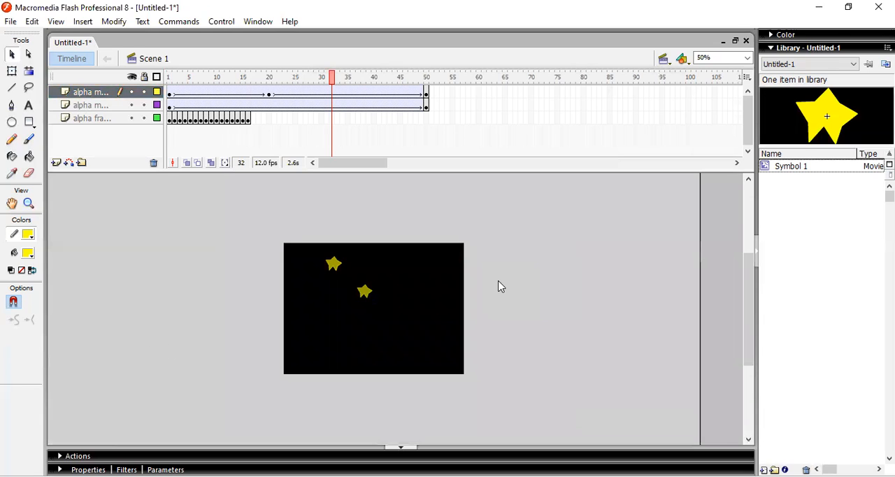
Test the movie in a maximized preview to check the star animations against the black background, and close it
key(ctrl+Return)
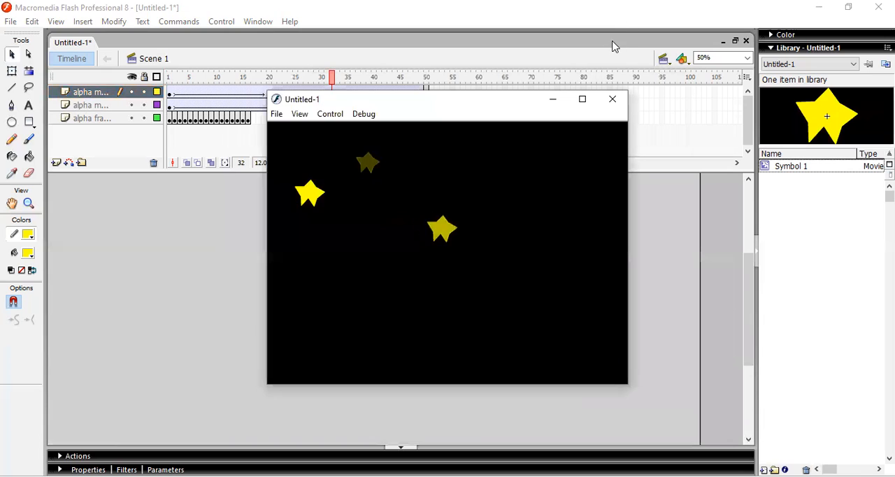
click(582, 100)
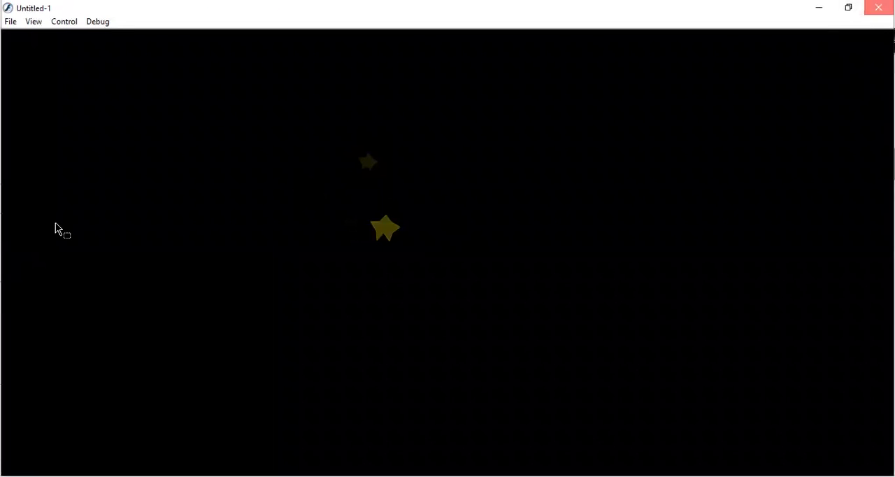
click(878, 7)
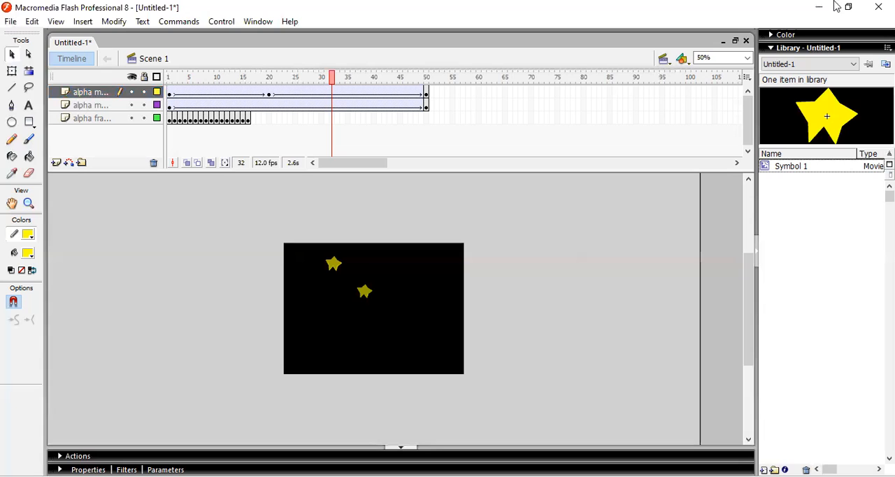
Add a new top layer and start a static text field at frame 1, at about X 120, Y 50, with red (#FF0000) text
click(56, 162)
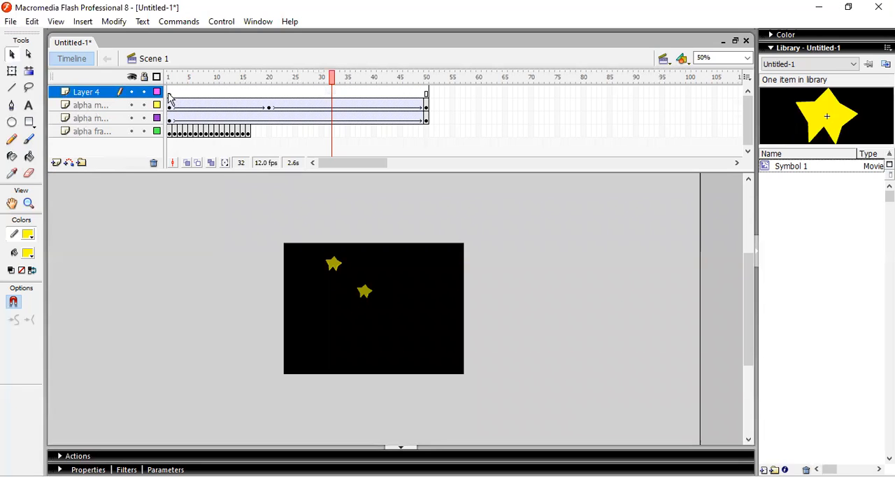
click(169, 92)
click(29, 105)
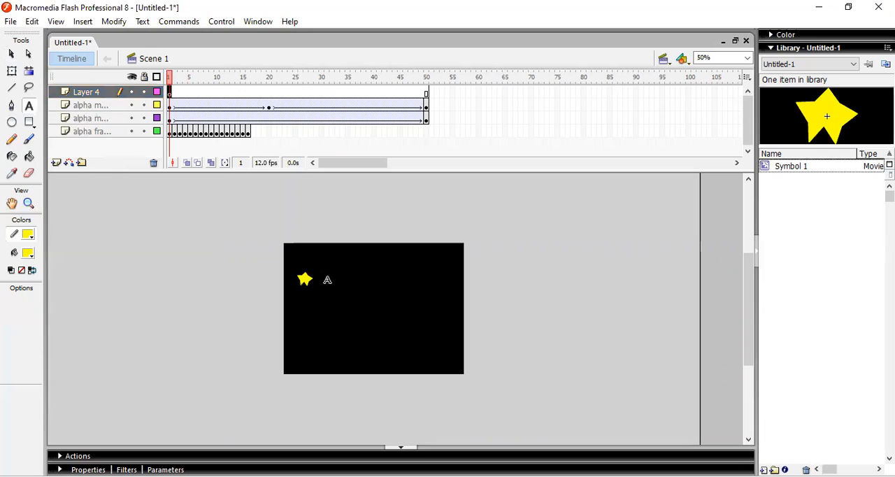
click(325, 266)
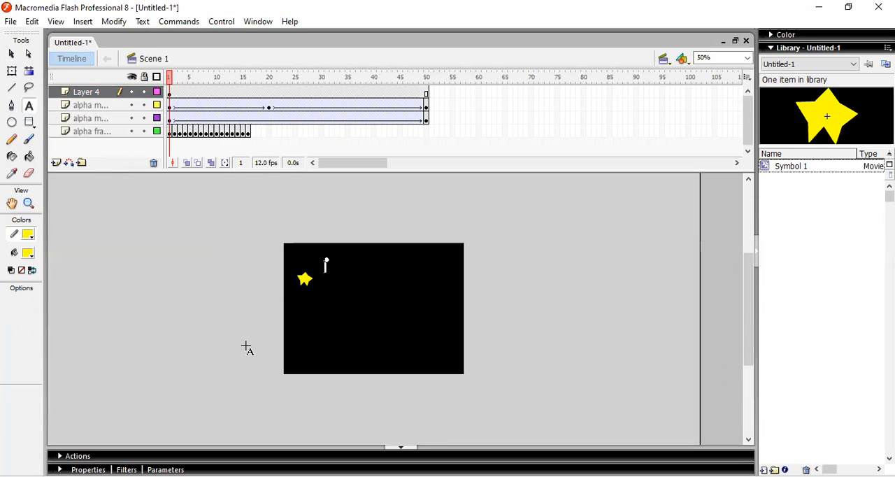
key(ctrl+1)
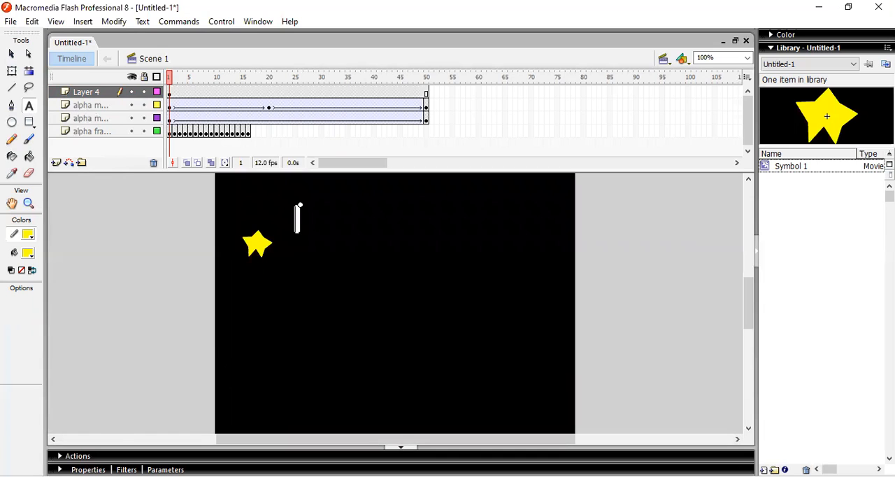
click(89, 469)
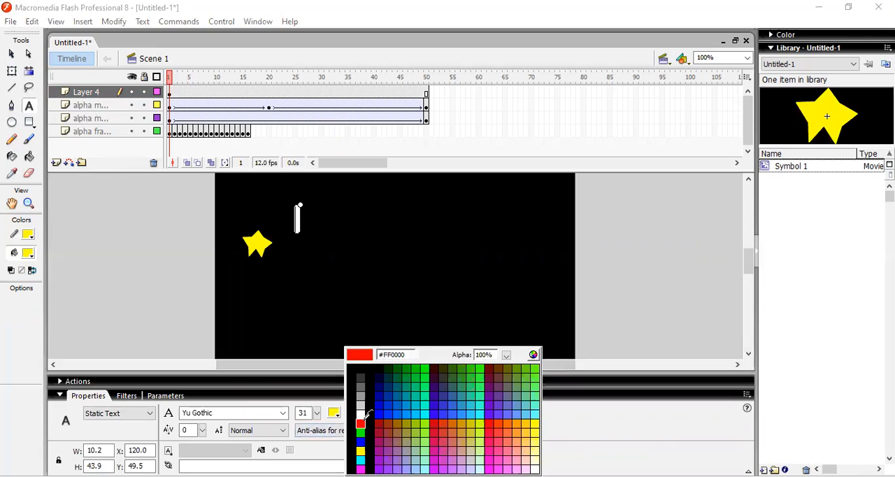
click(361, 423)
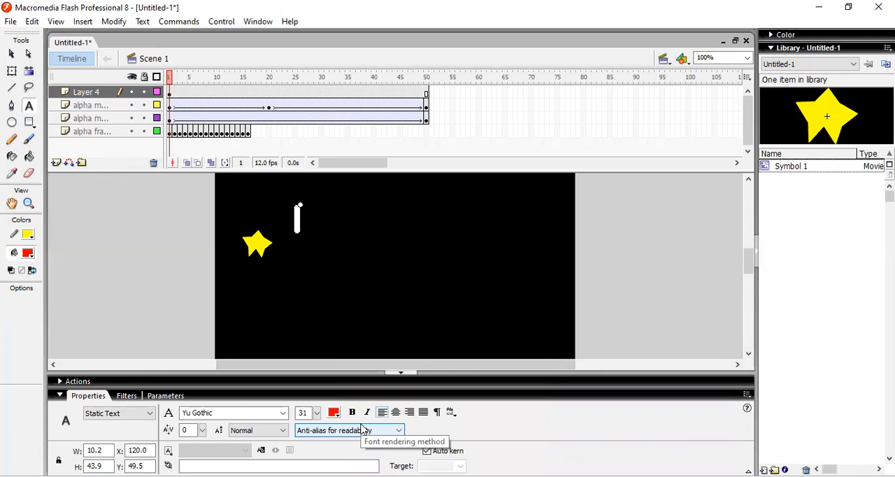
Enter "FAKULTAS TEKNIK" in capitals in the new text field
text(fakultas)
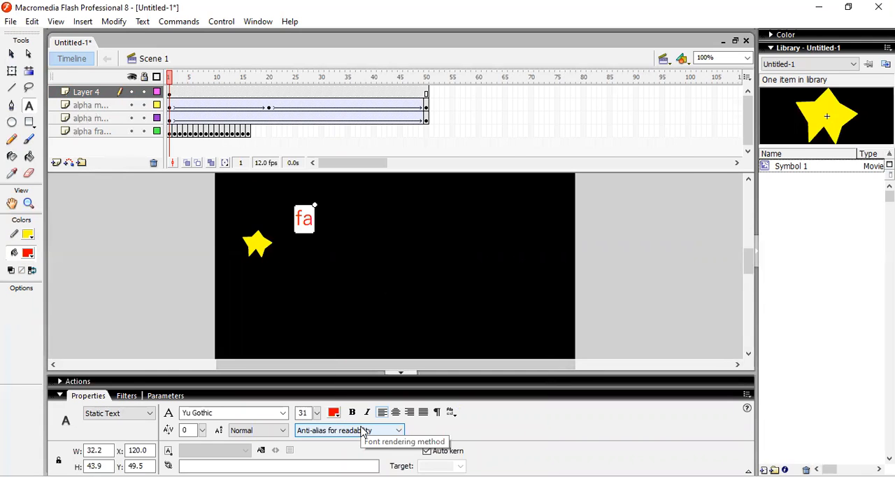
key(BackSpace)
key(BackSpace)
key(BackSpace)
key(BackSpace)
key(BackSpace)
key(BackSpace)
key(BackSpace)
key(BackSpace)
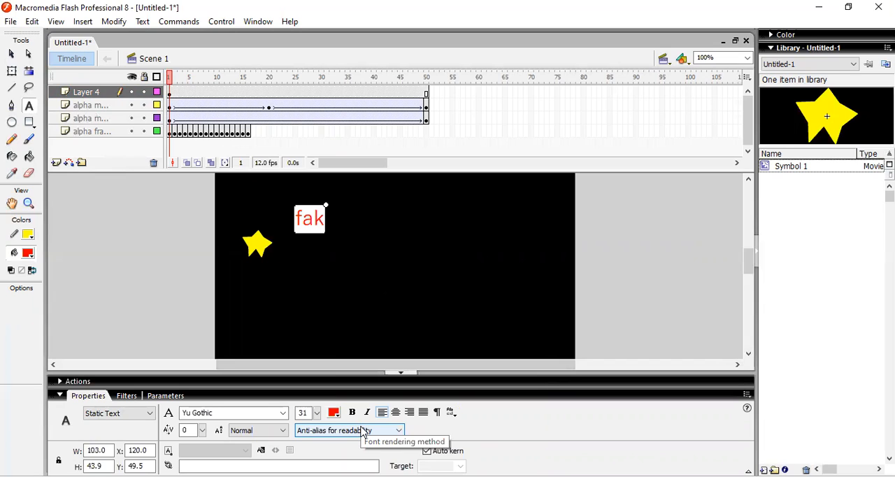
text(FAKU)
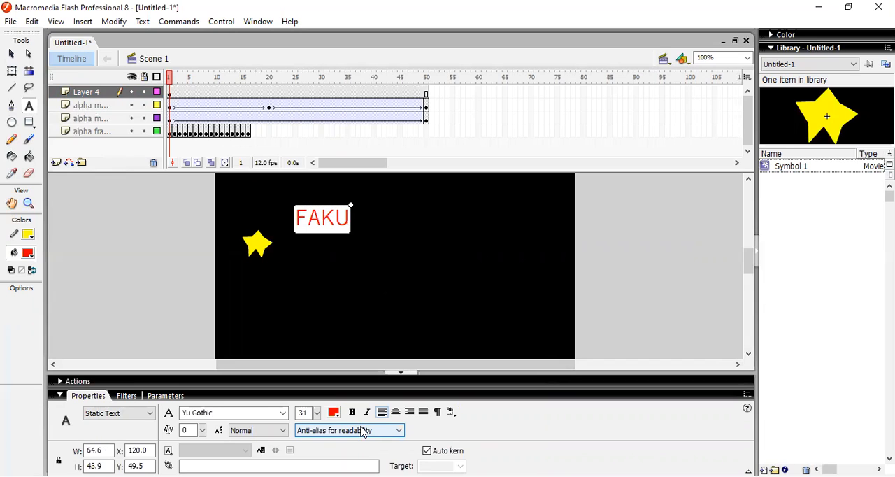
text(LTAS)
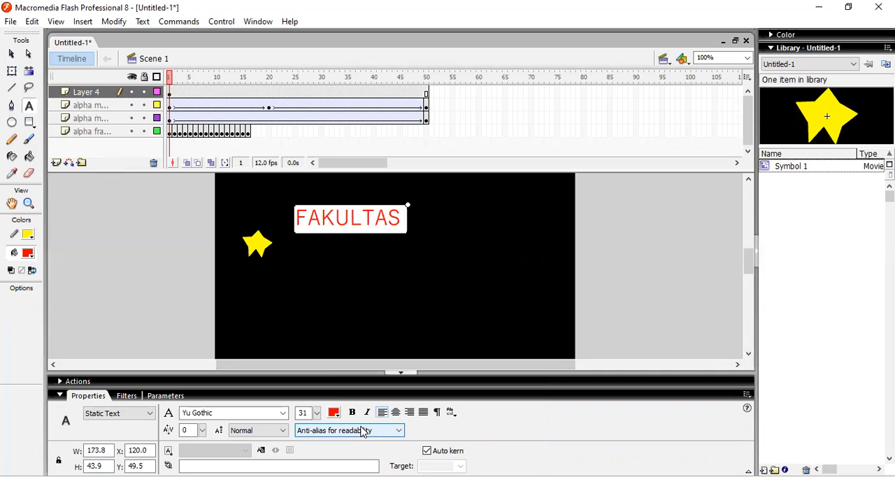
text( TEKNIK)
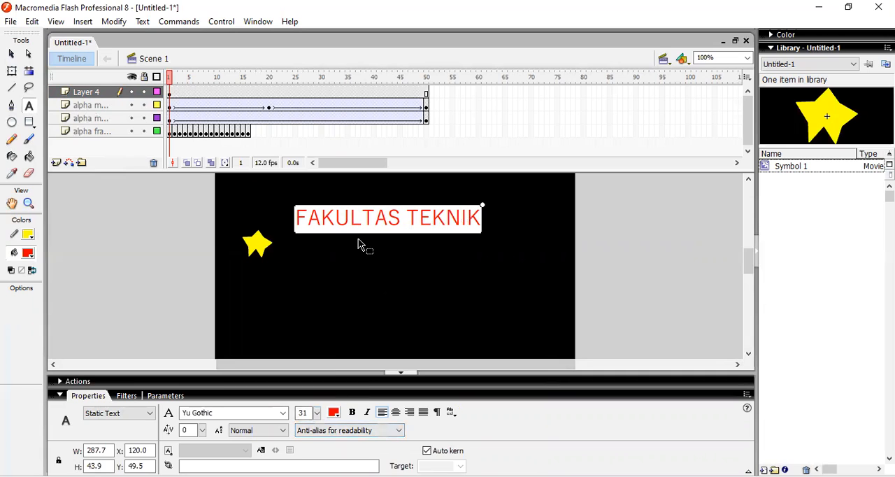
Set the font of the whole "FAKULTAS TEKNIK" text to Tw Cen MT Condensed Extra Bold
key(ctrl+a)
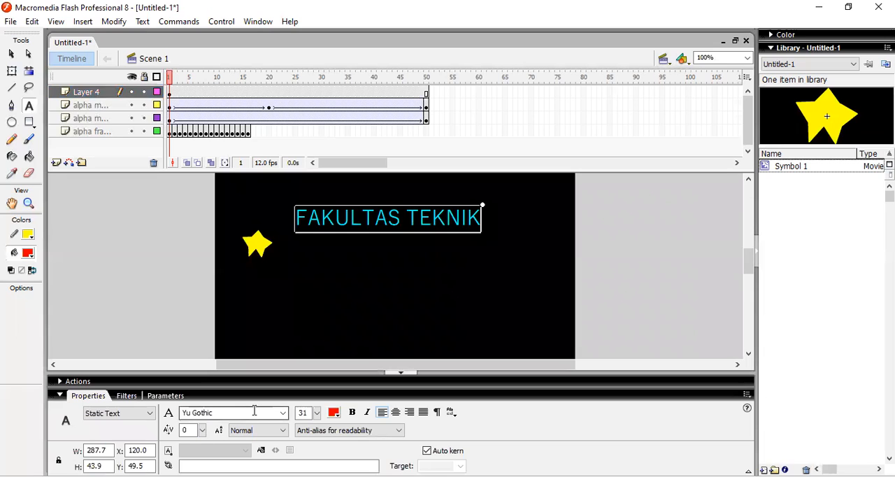
click(255, 412)
click(282, 413)
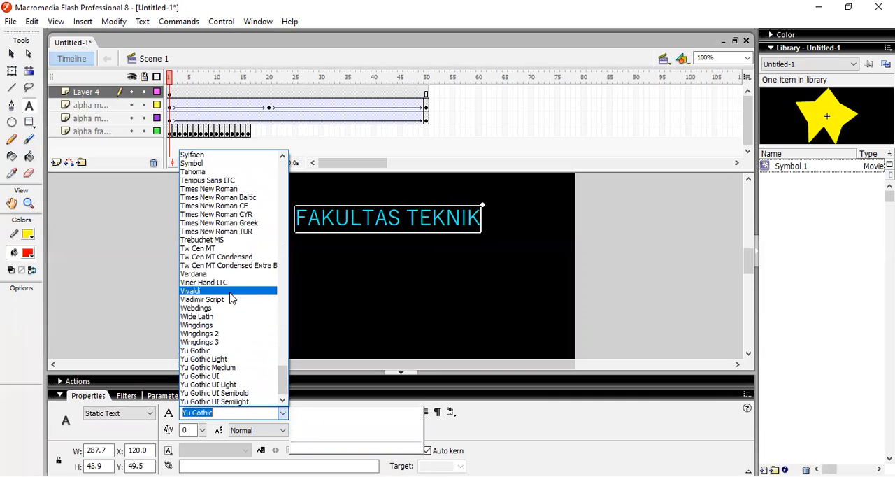
click(227, 267)
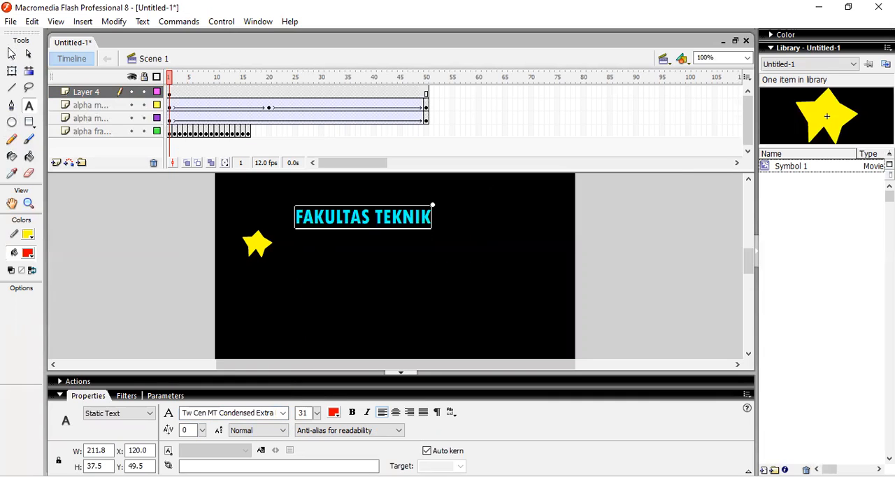
click(11, 54)
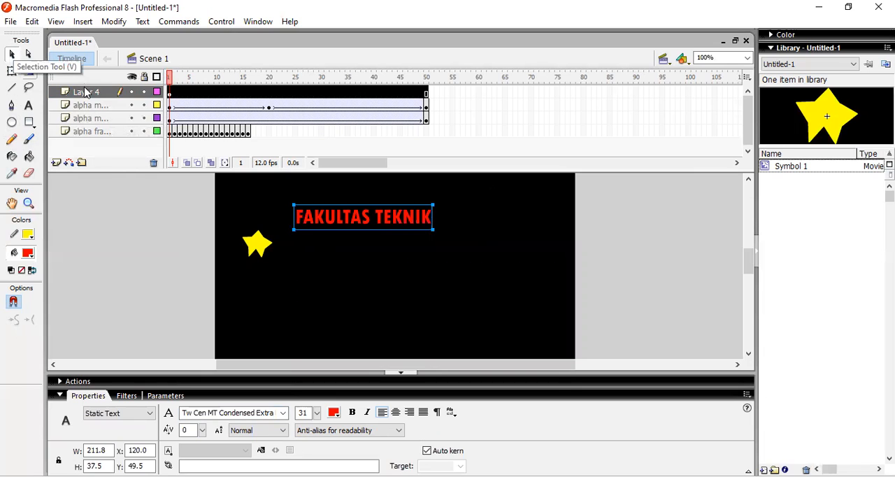
Add a new top layer and draw a red circle with a yellow outline, about 48.5 px wide, beside the text's start at frame 1
click(56, 162)
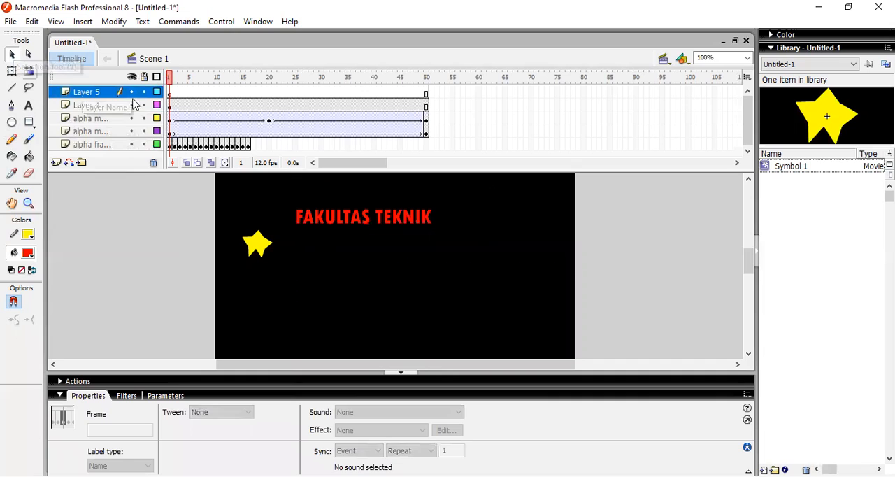
click(170, 94)
click(12, 122)
drag(239, 200, 271, 233)
click(13, 55)
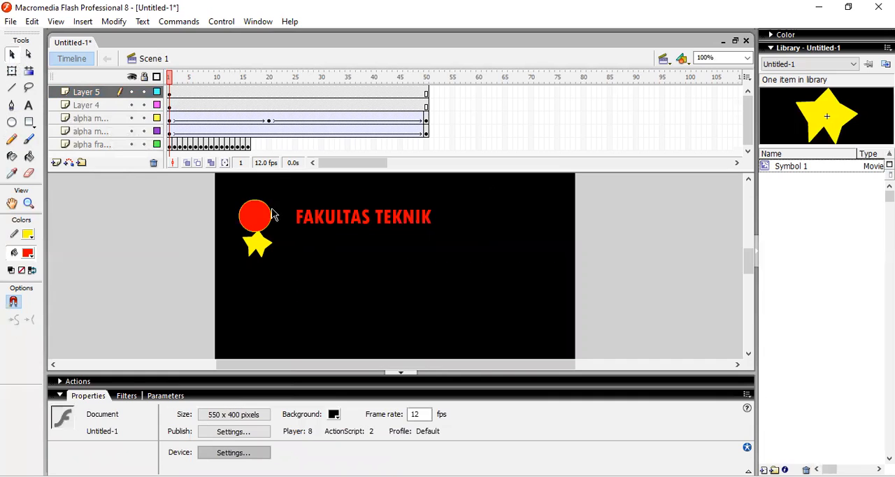
Convert the circle and its outline to a movie clip named Symbol 2, and move it to about X 87.5, Y 40, over the text's first letter
click(170, 93)
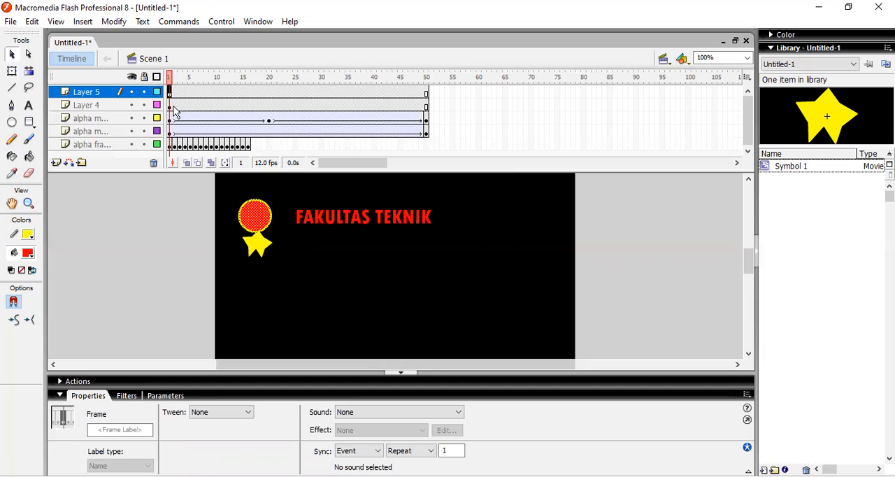
click(230, 204)
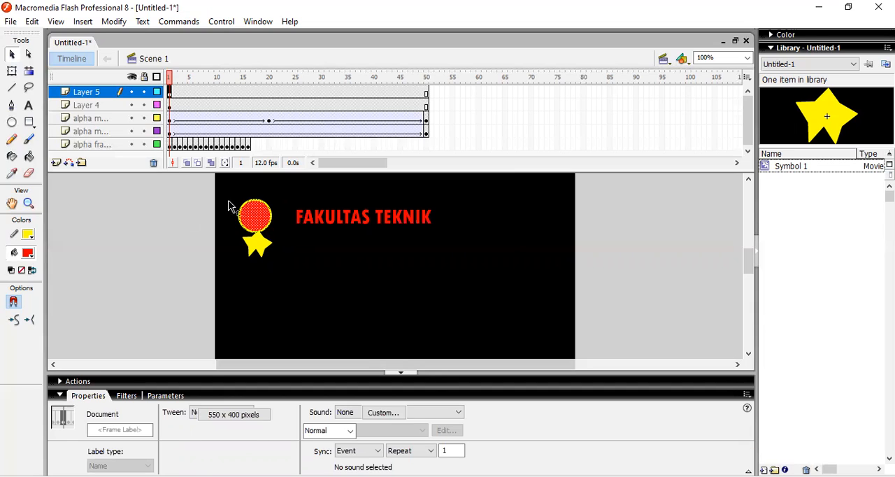
click(249, 218)
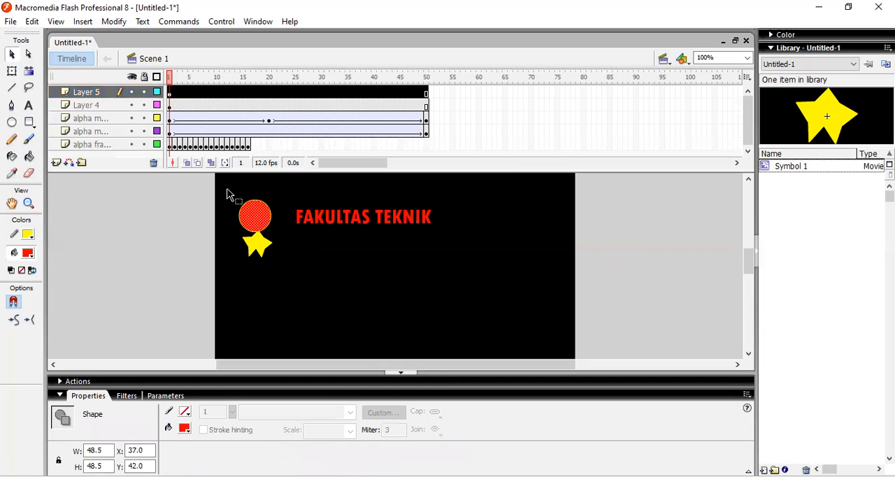
click(170, 95)
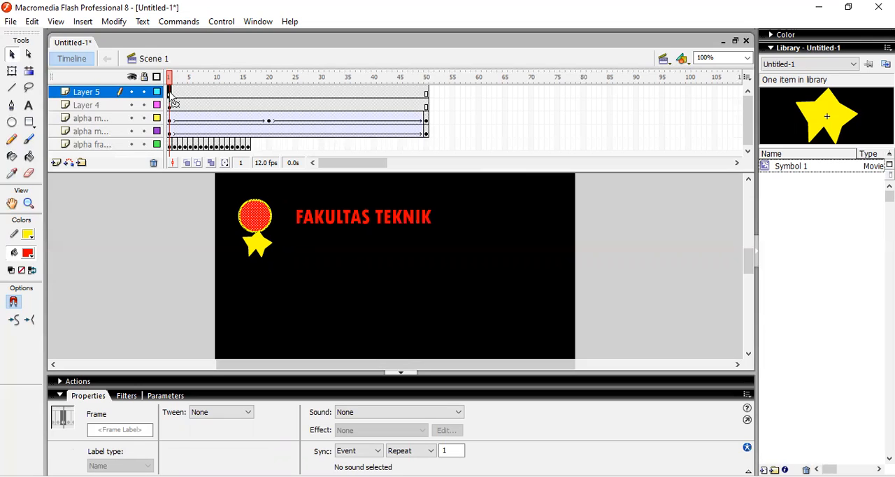
key(F8)
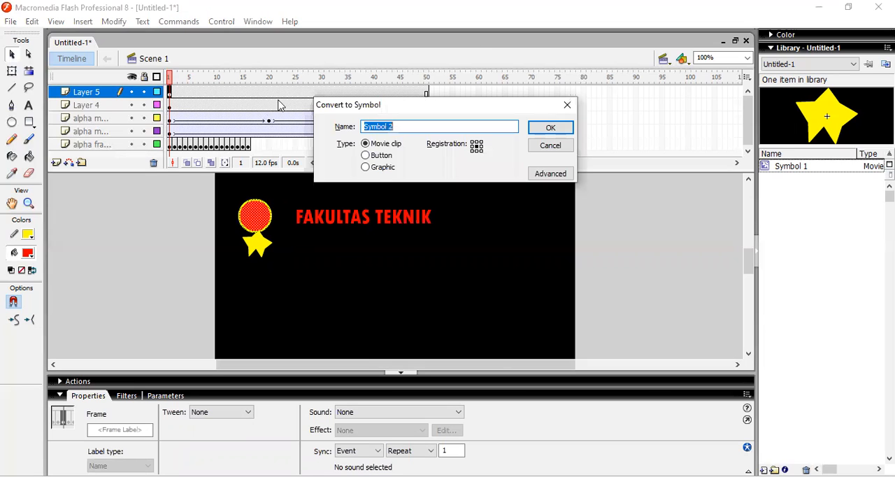
click(552, 127)
drag(266, 215, 295, 210)
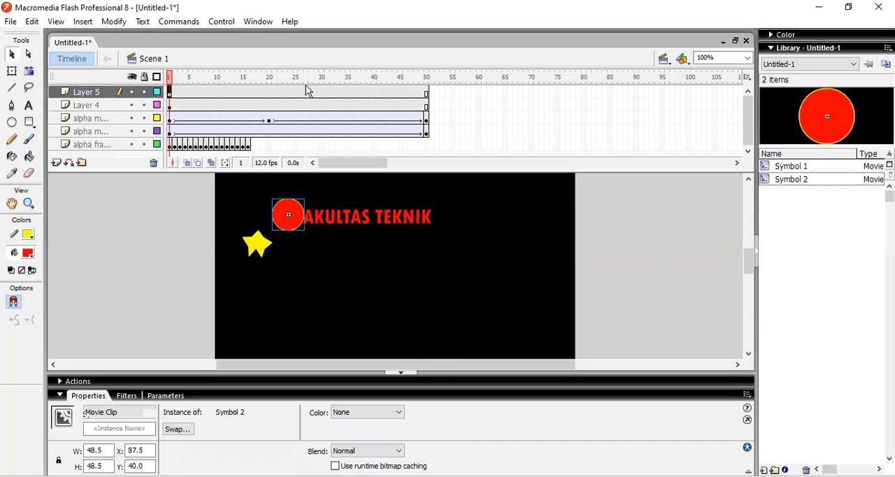
Add a keyframe at frame 24 with the circle moved to the text's end, about X 283, Y 38.5, and motion tween from frame 1
click(290, 92)
right_click(290, 92)
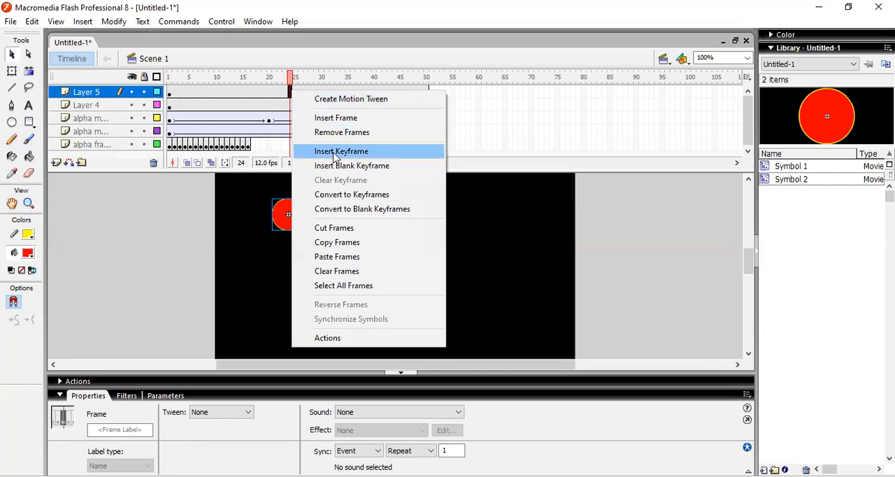
click(335, 152)
drag(292, 214, 433, 218)
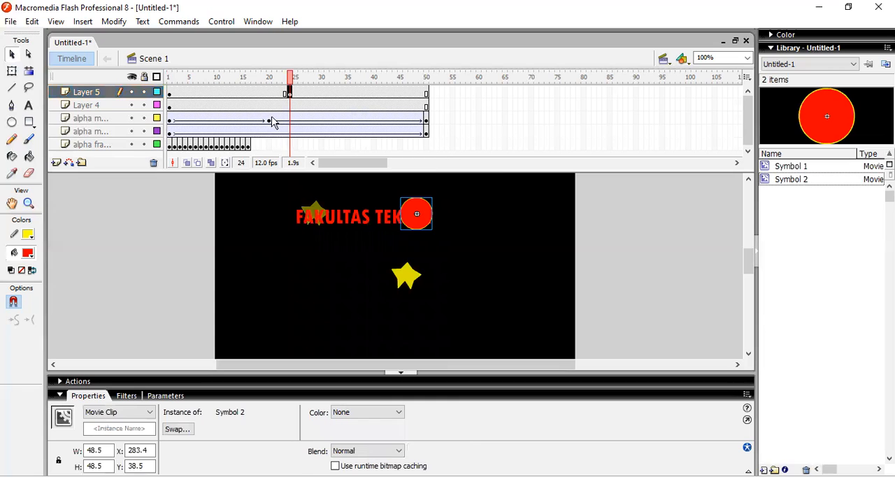
right_click(247, 92)
click(265, 100)
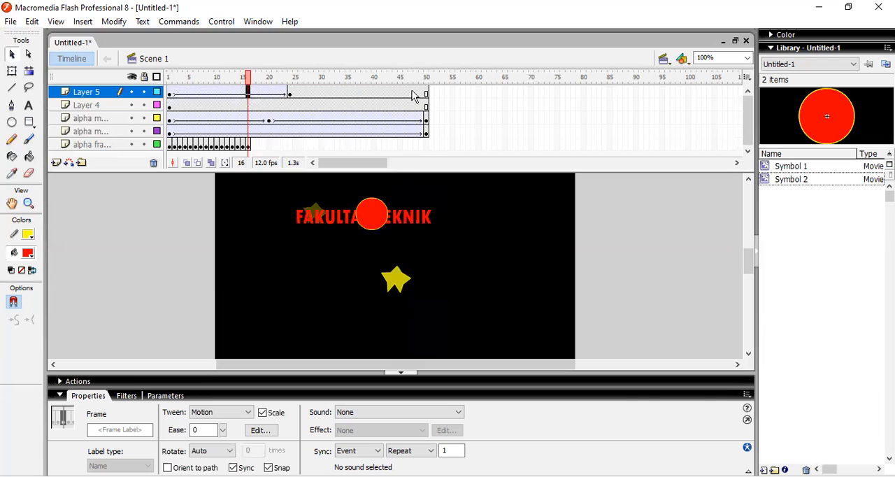
Add a keyframe at frame 50 with the circle stretched to about 369 px wide over the whole text, and motion tween from frame 24
right_click(426, 92)
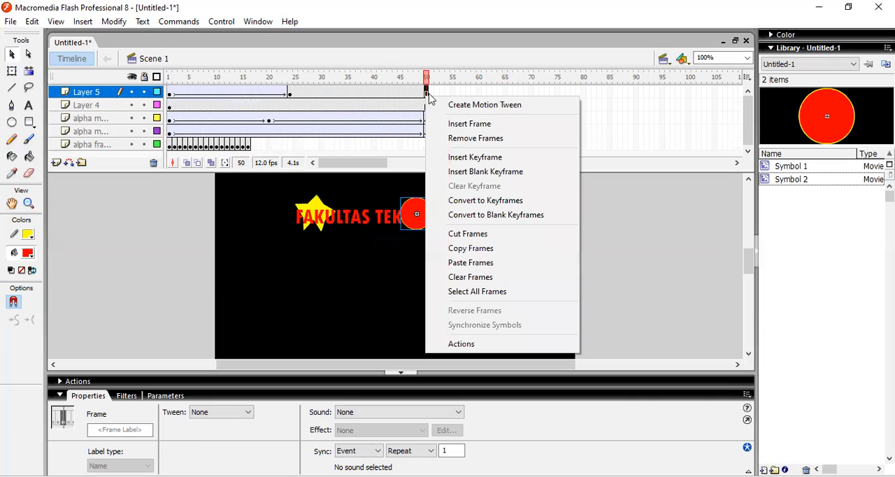
click(470, 157)
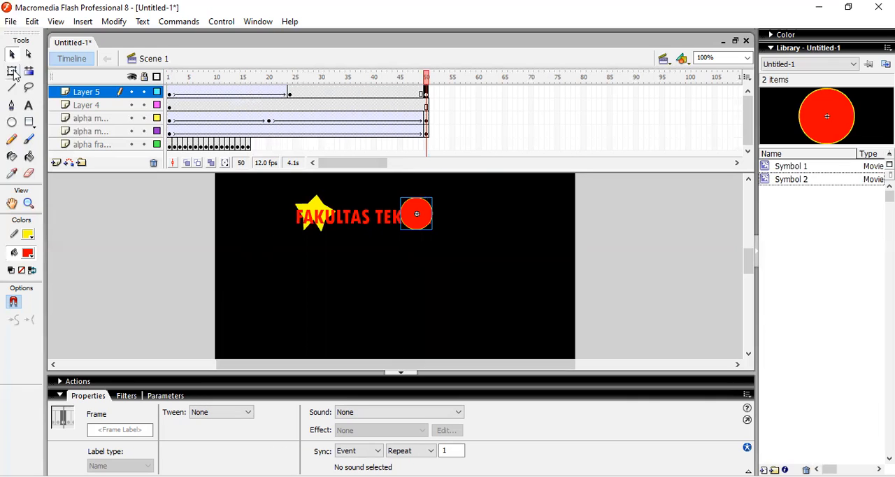
click(12, 71)
click(413, 210)
drag(322, 219, 296, 214)
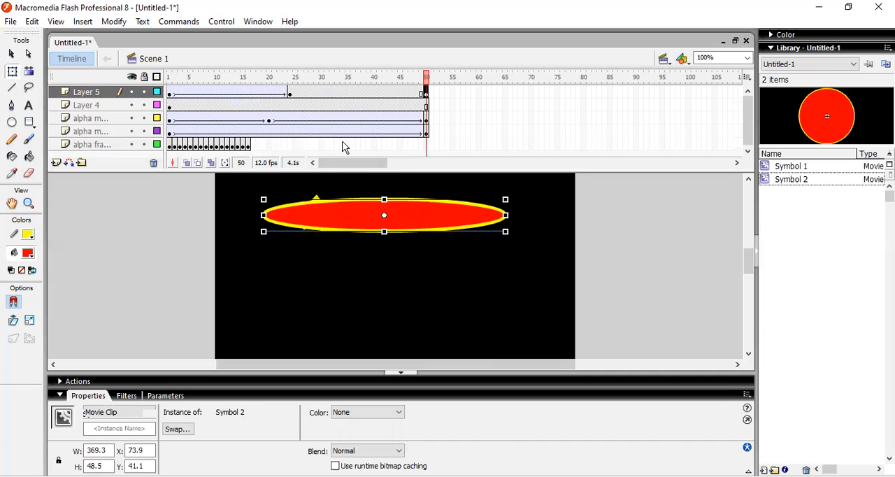
right_click(347, 92)
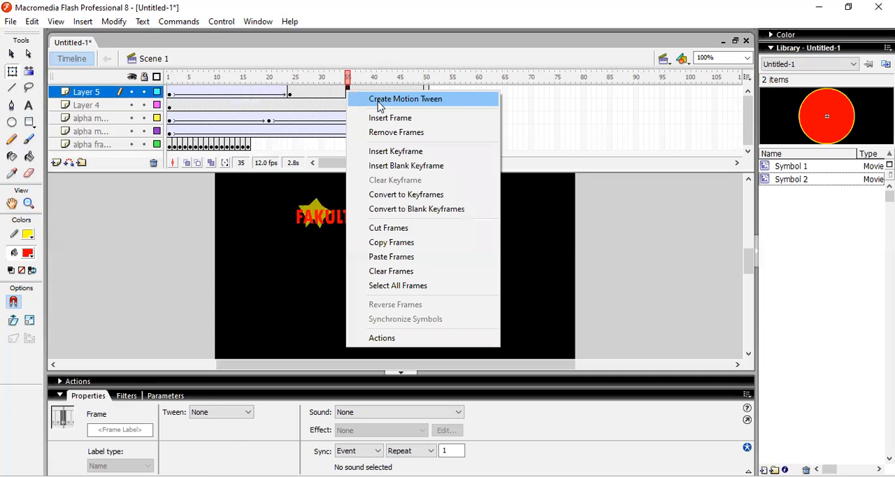
click(378, 102)
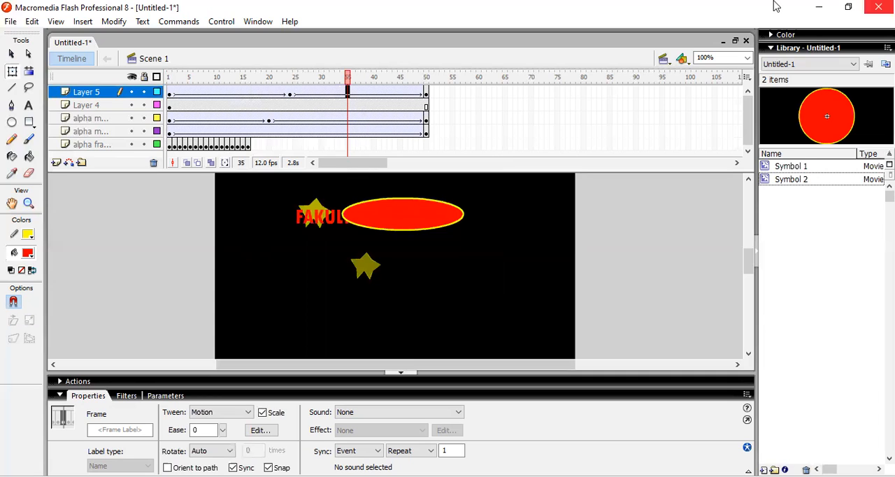
Turn the circle layer into a mask for the text layer and test the movie to check the text reveal
right_click(97, 91)
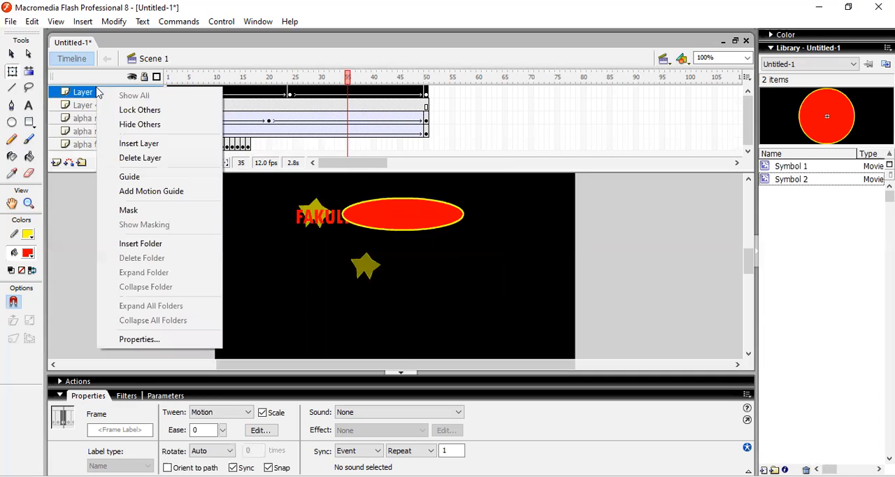
click(128, 210)
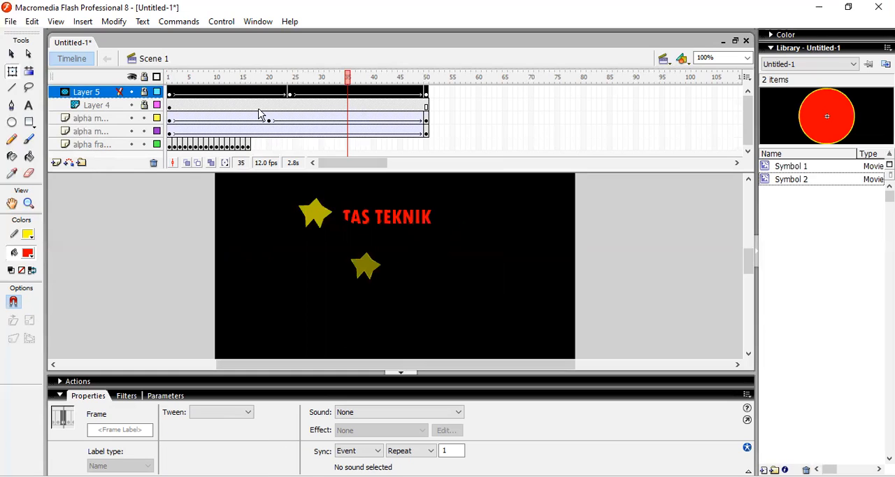
key(ctrl+Return)
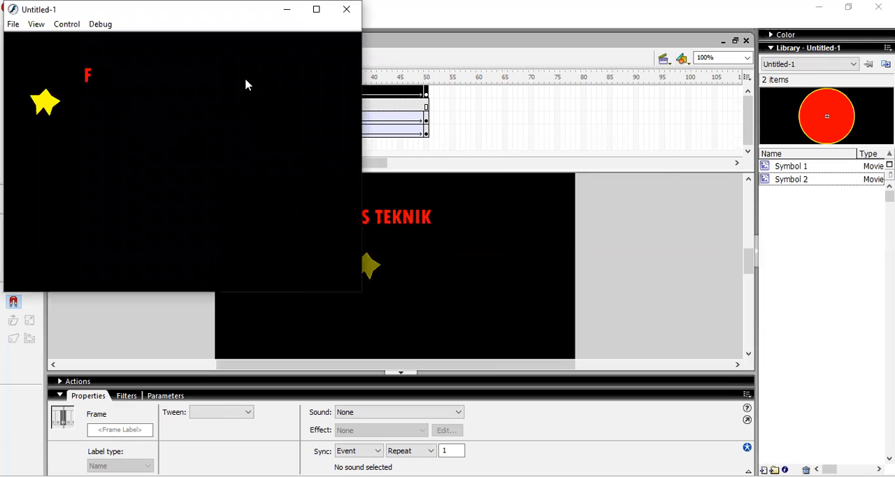
drag(230, 6, 240, 76)
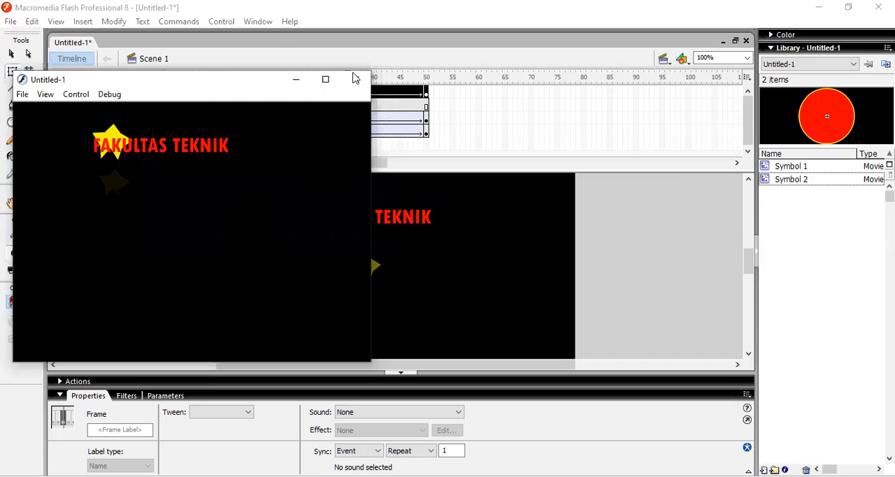
Collapse the property inspector and insert 17 frames into the first tween across the mask and text layers, shifting the middle keyframe to frame 41
click(62, 397)
click(61, 397)
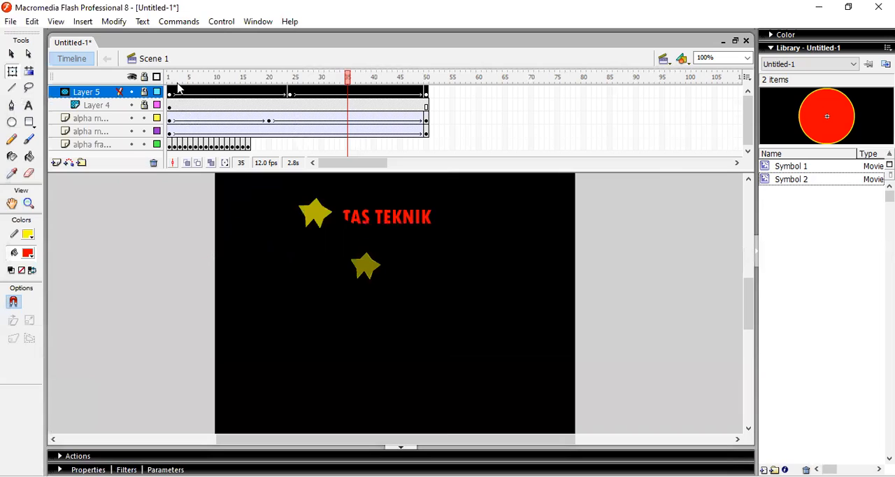
click(211, 105)
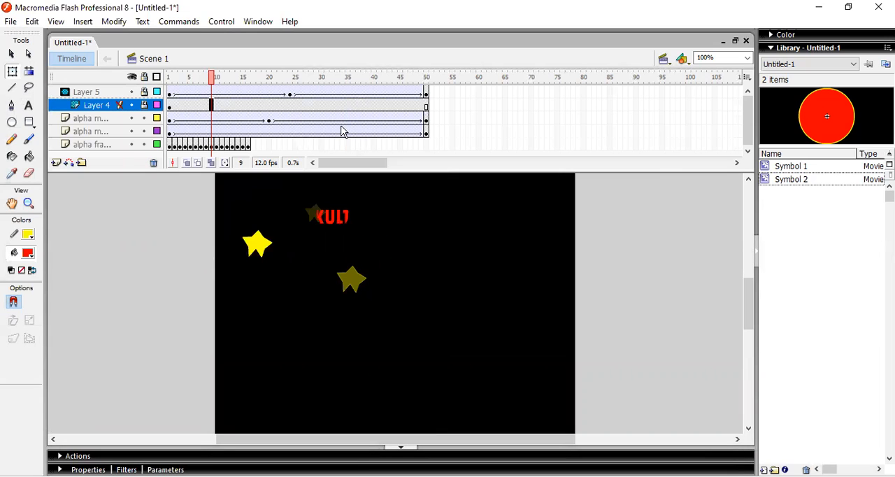
click(269, 105)
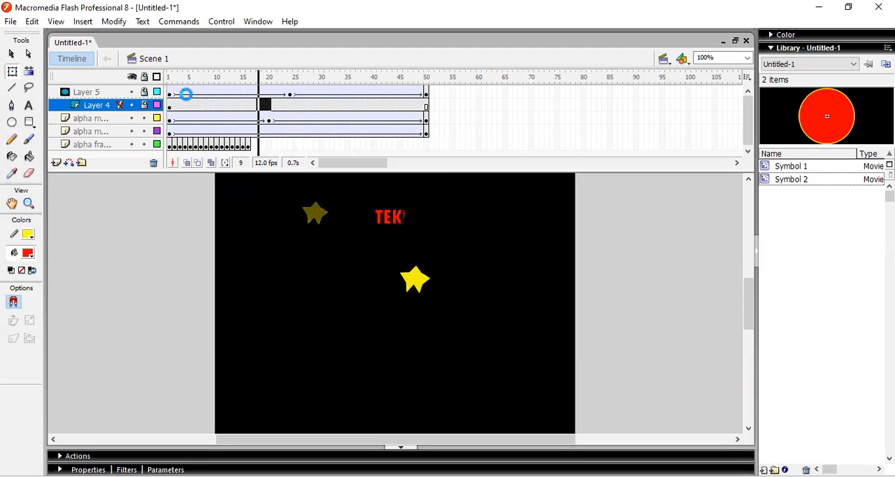
shift+click(187, 100)
right_click(186, 93)
click(234, 124)
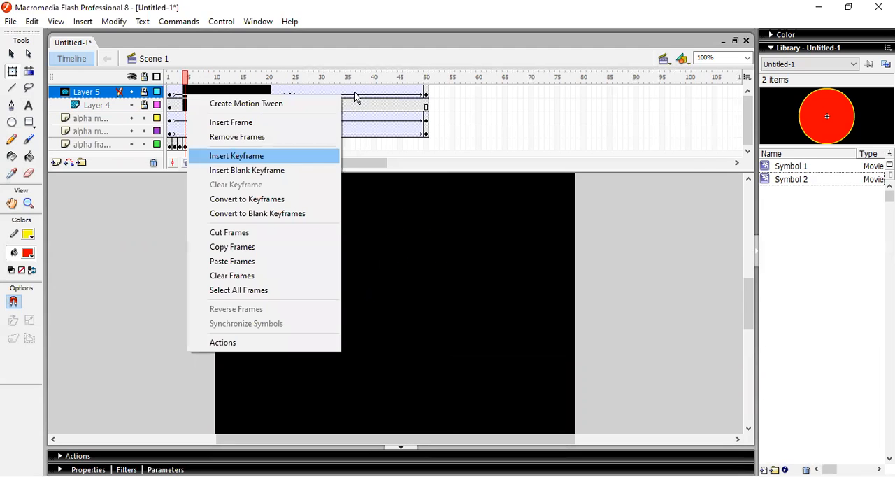
Insert 14 frames from frame 48 across the mask and text layers so they end at frame 81, and test the movie
drag(483, 106, 417, 91)
right_click(471, 110)
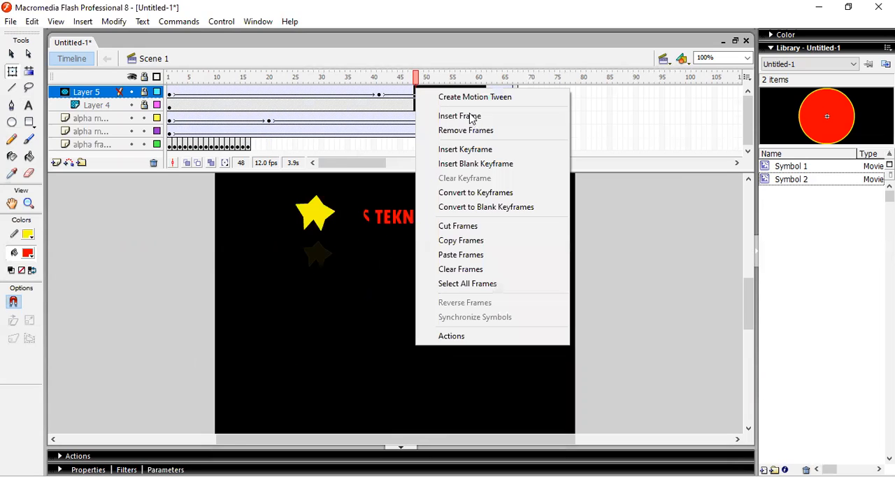
click(471, 116)
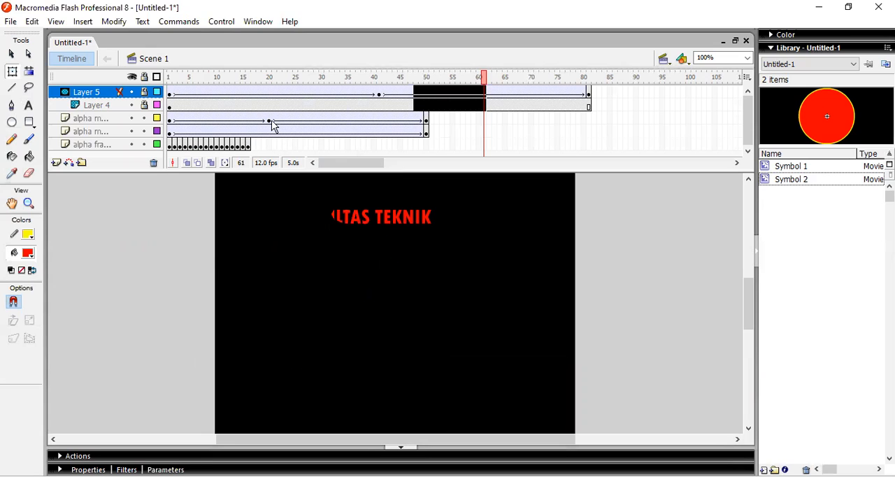
key(ctrl+Return)
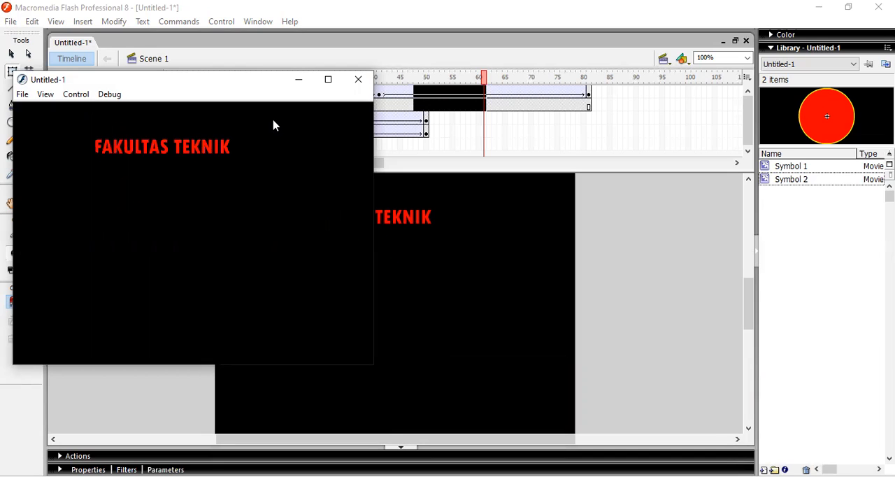
click(359, 82)
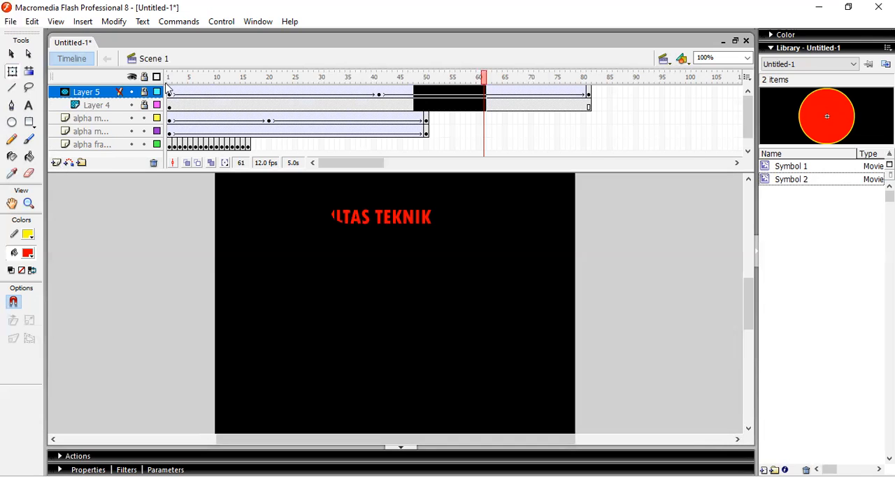
Add a new layer above the mask layer and draw a small circle with a blue radial gradient fill below the star
click(56, 162)
click(170, 96)
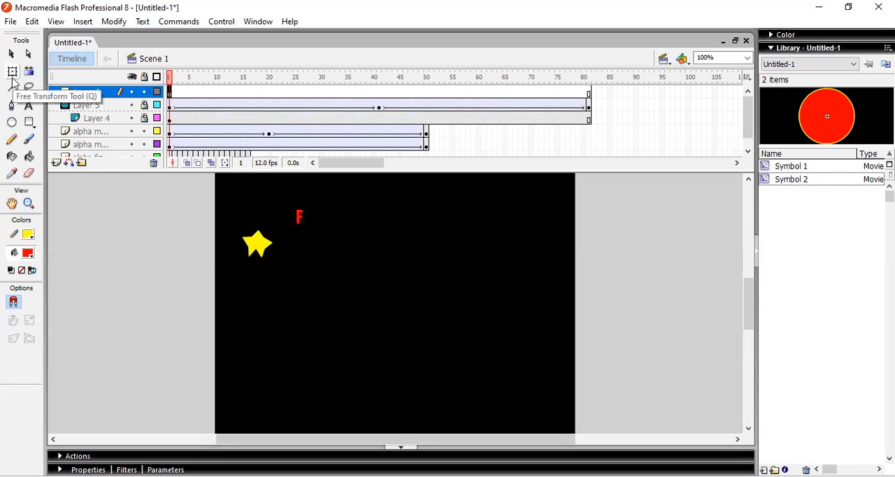
click(13, 124)
click(32, 260)
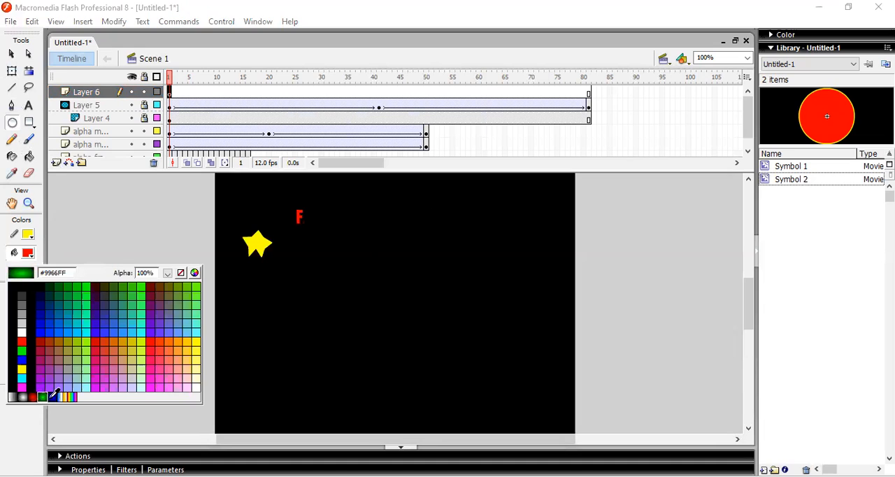
click(290, 291)
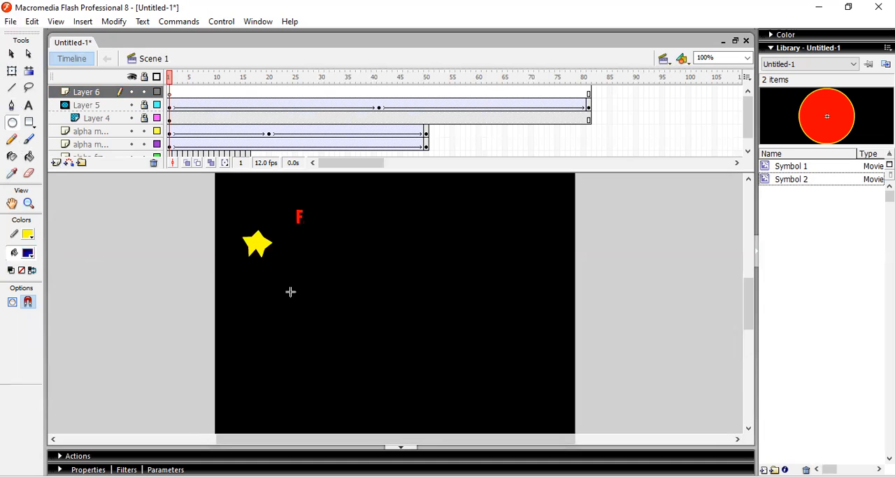
drag(290, 296, 322, 327)
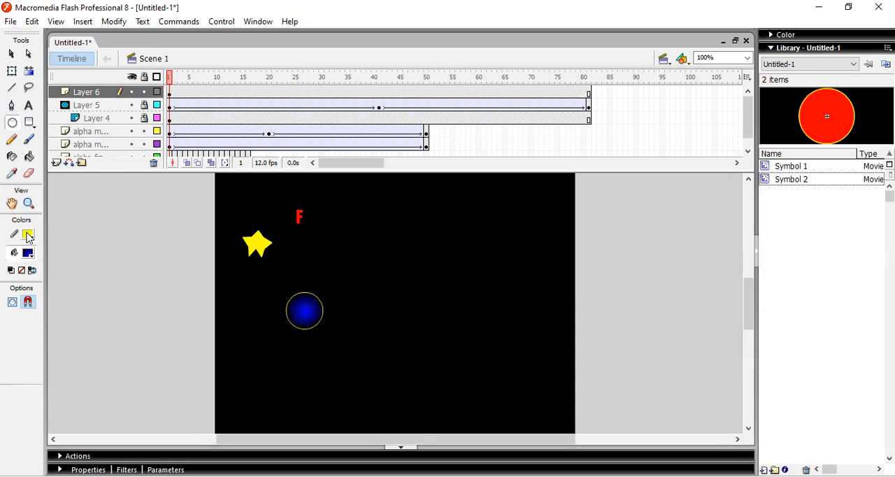
Replace the outlined circle with a small blue gradient circle that has no stroke, drawn below the star
click(28, 254)
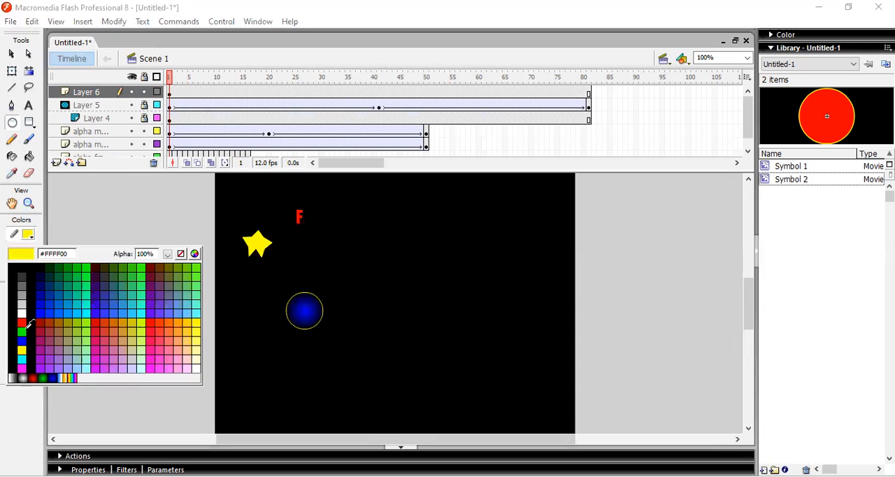
click(181, 255)
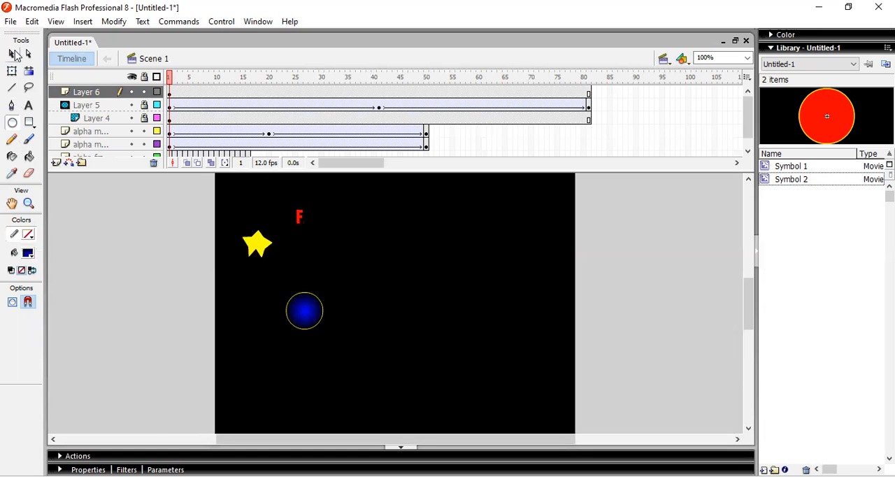
click(12, 54)
click(171, 92)
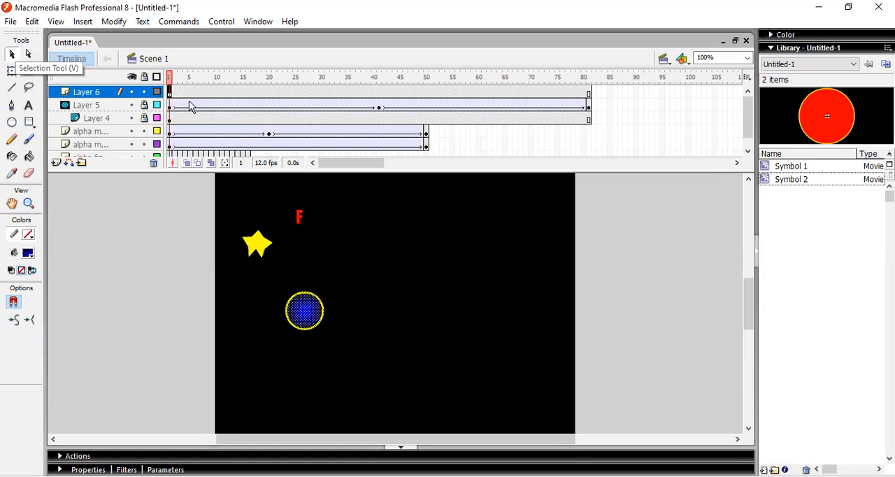
key(Delete)
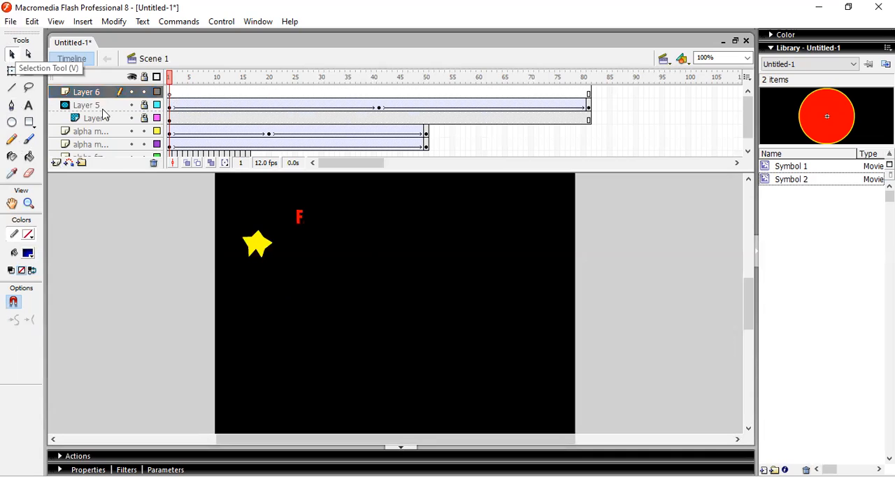
click(11, 121)
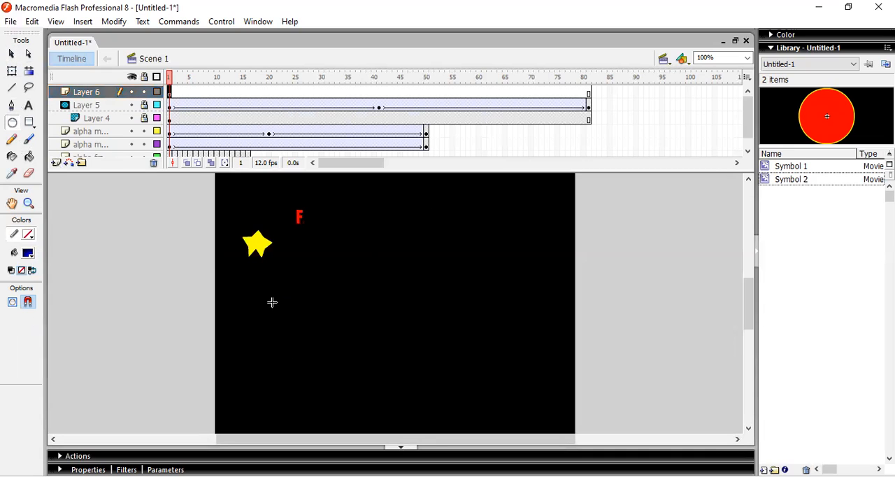
drag(305, 337, 271, 300)
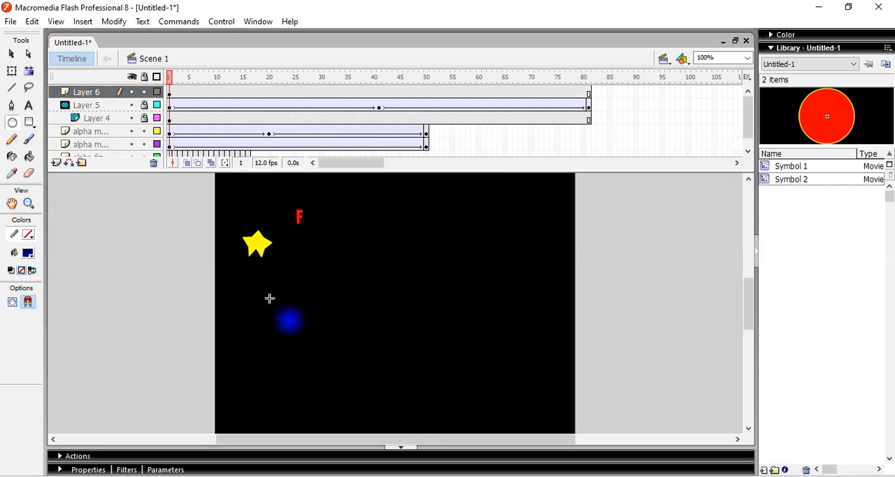
Convert the blue circle to a movie clip symbol and insert a keyframe at frame 81 of its layer
click(168, 92)
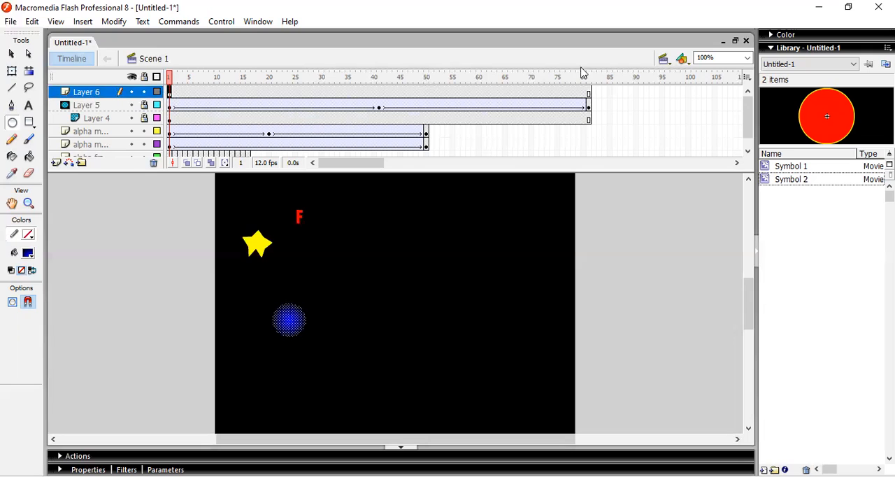
key(F8)
key(Return)
click(589, 93)
right_click(590, 93)
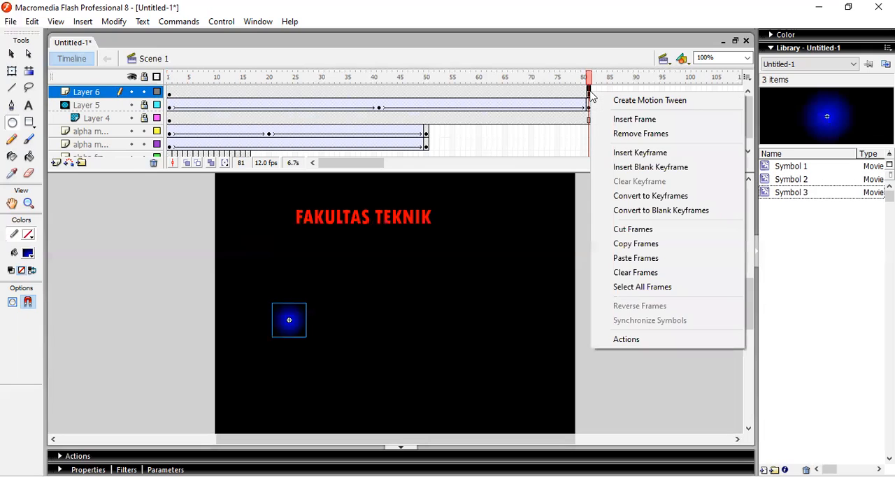
click(628, 154)
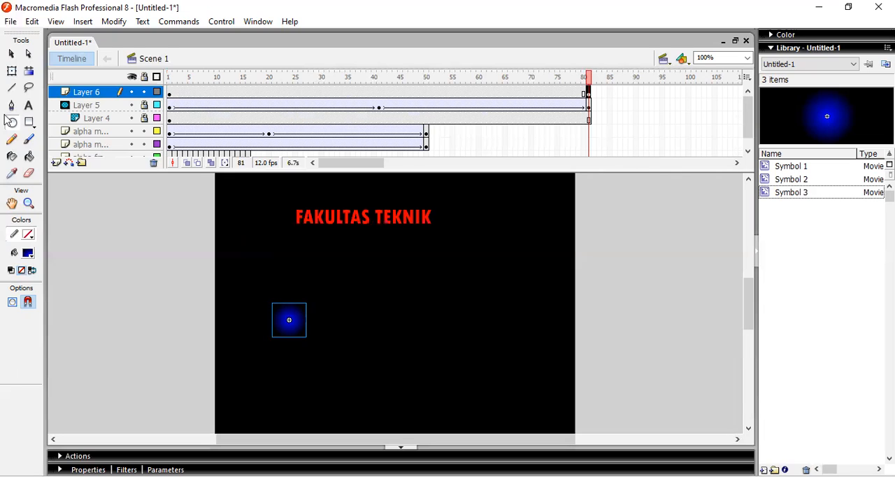
Add a motion guide layer for the blue circle's layer and draw a large circle with a yellow stroke on it at frame 1
right_click(95, 92)
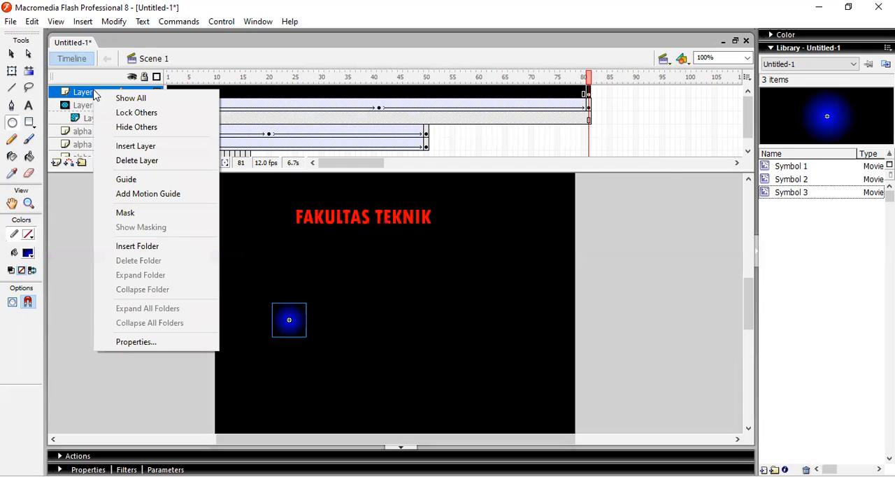
click(132, 202)
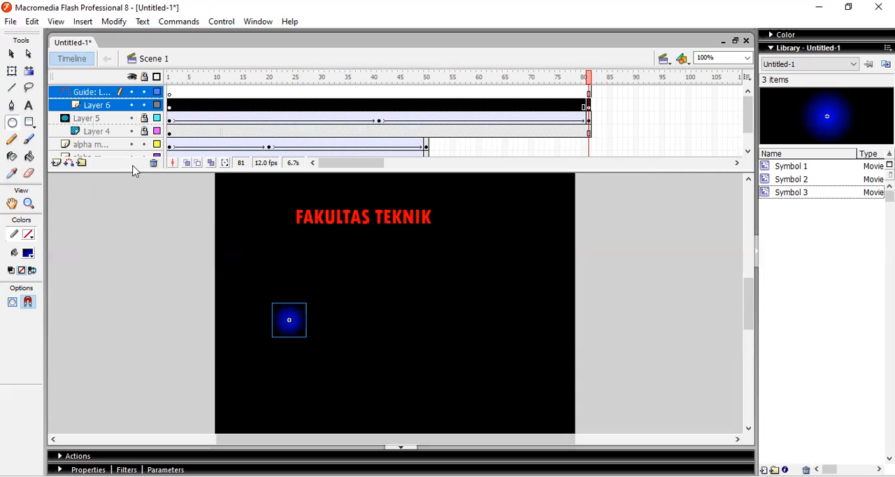
click(169, 95)
click(13, 122)
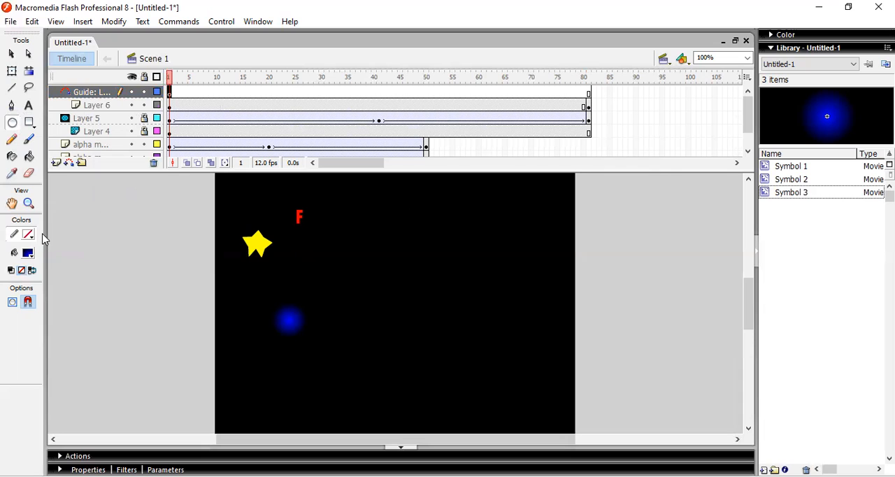
click(30, 235)
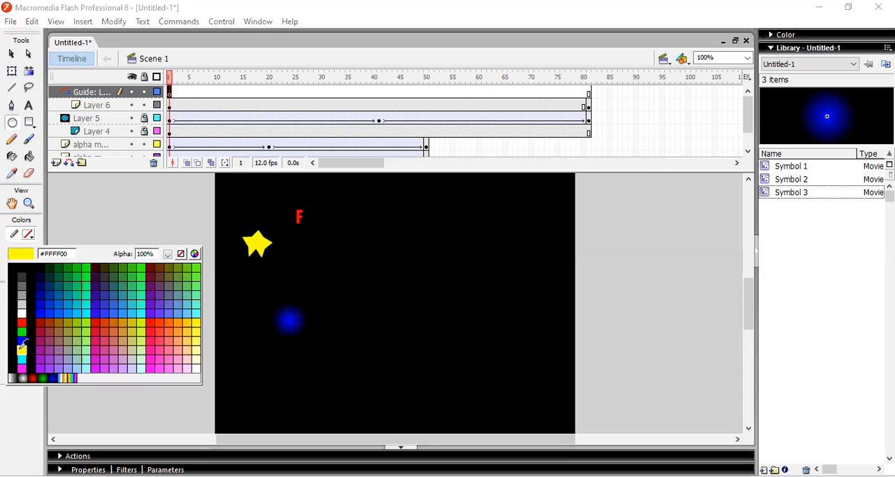
click(21, 347)
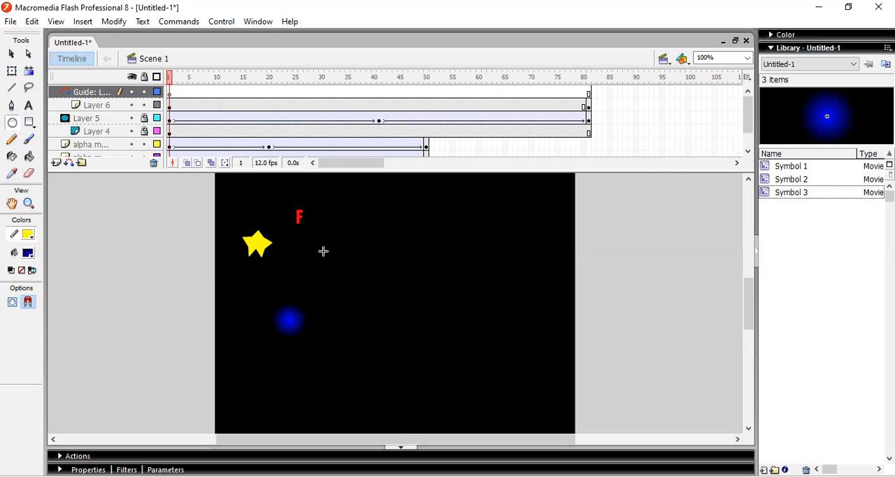
drag(323, 251, 473, 392)
Delete the large guide circle's fill and erase a small gap in the upper-right part of its outline
click(11, 53)
click(400, 294)
key(Delete)
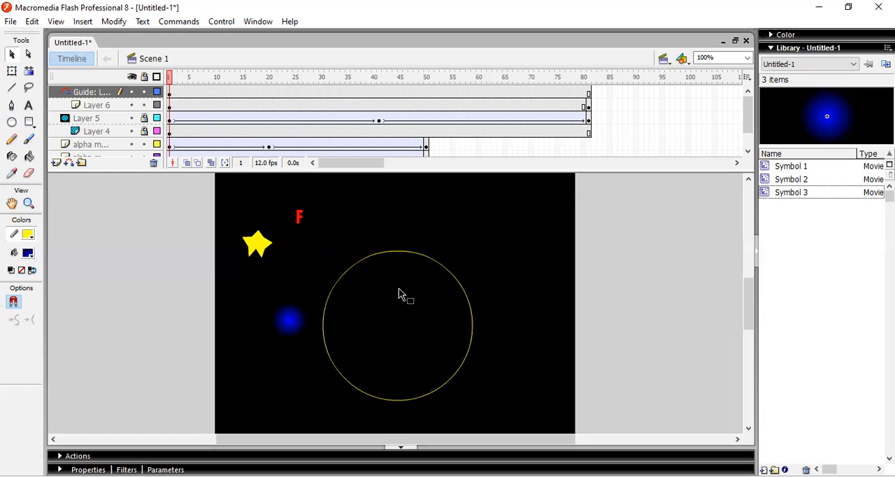
click(29, 173)
drag(476, 280, 435, 297)
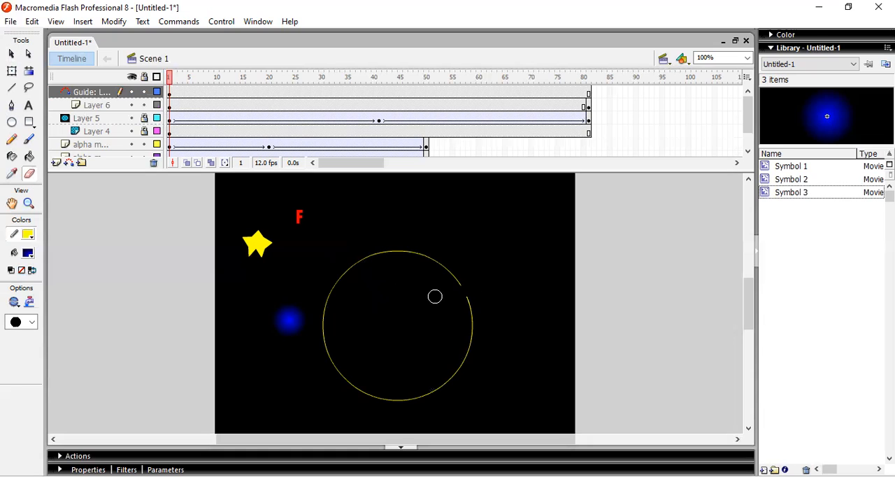
Snap the blue circle to the upper end of the guide's gap at frame 1 and to the lower end at frame 81
click(168, 105)
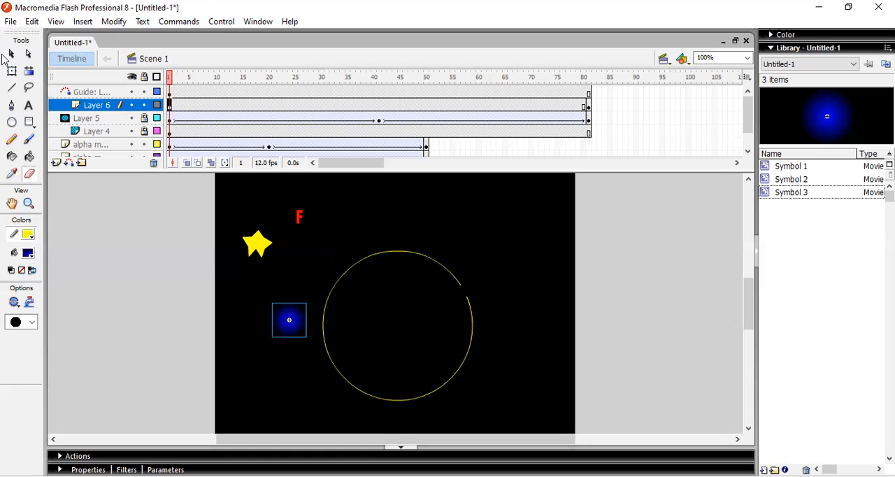
click(11, 54)
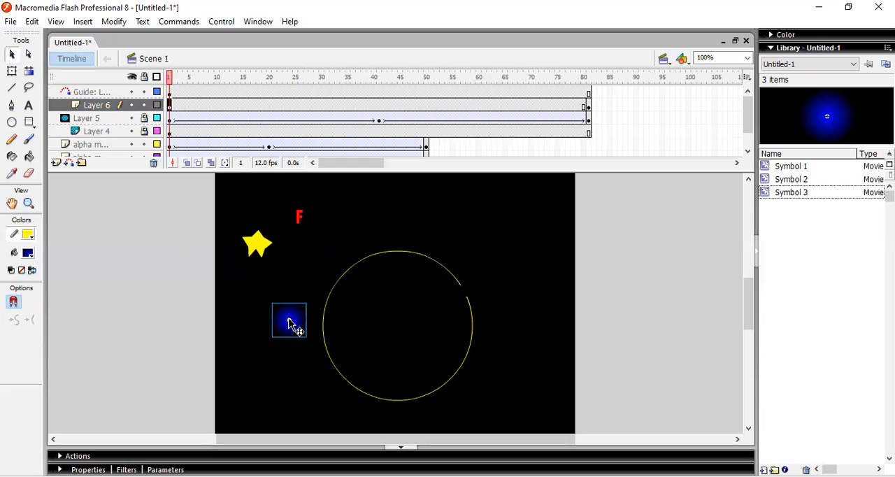
click(586, 107)
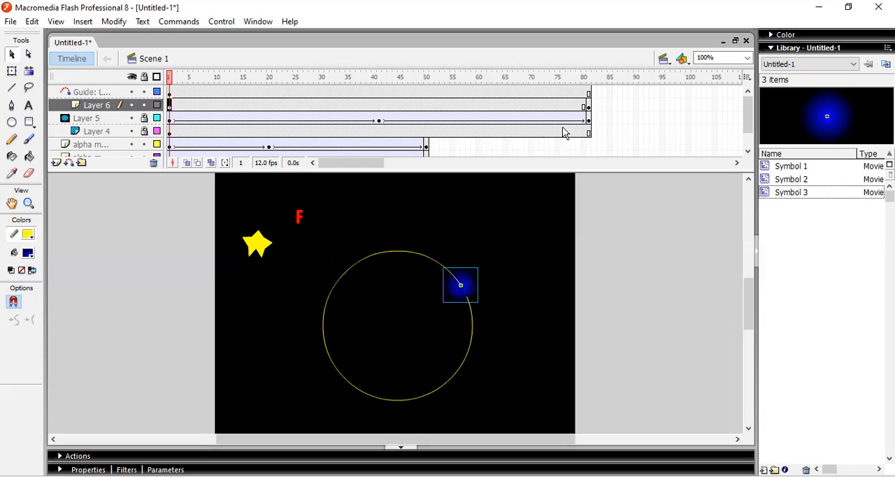
click(588, 106)
drag(288, 322, 468, 299)
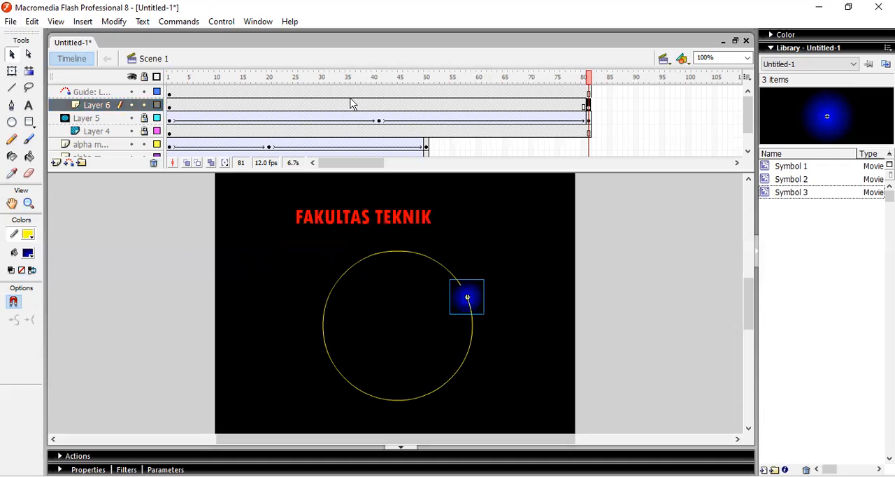
Create a motion tween between the blue circle's keyframes and test the movie to check its motion along the guide
right_click(352, 105)
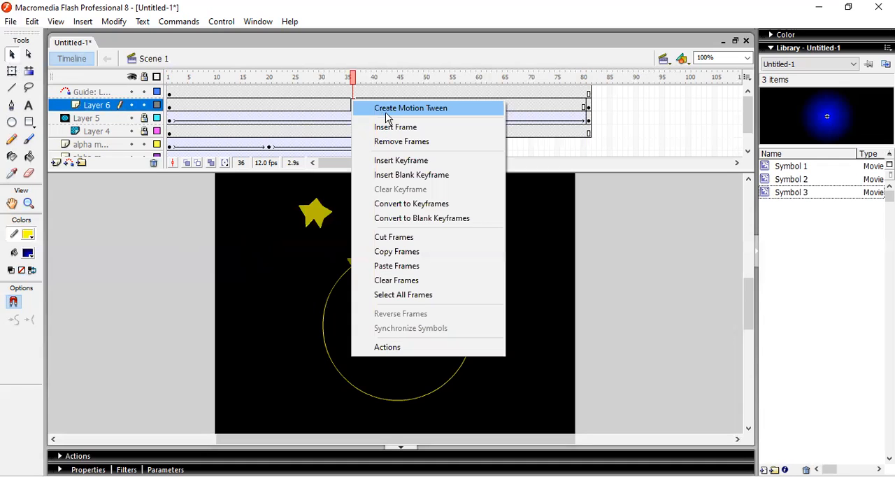
click(410, 108)
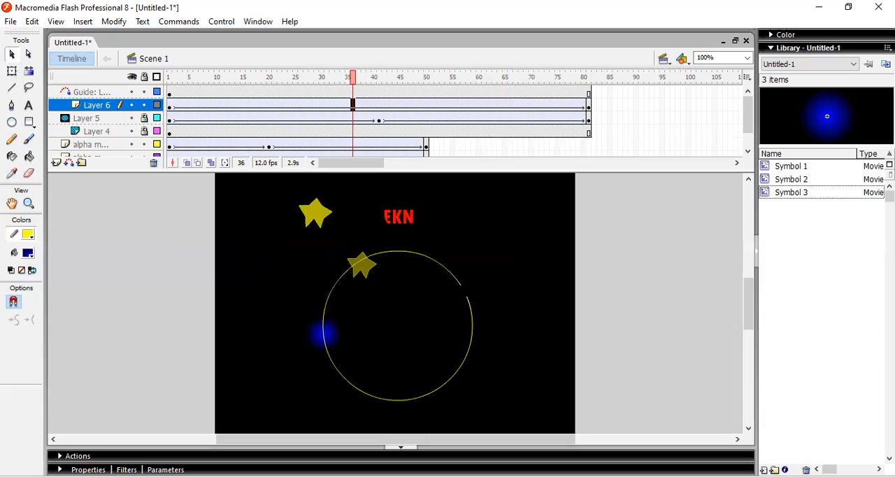
key(ctrl+Return)
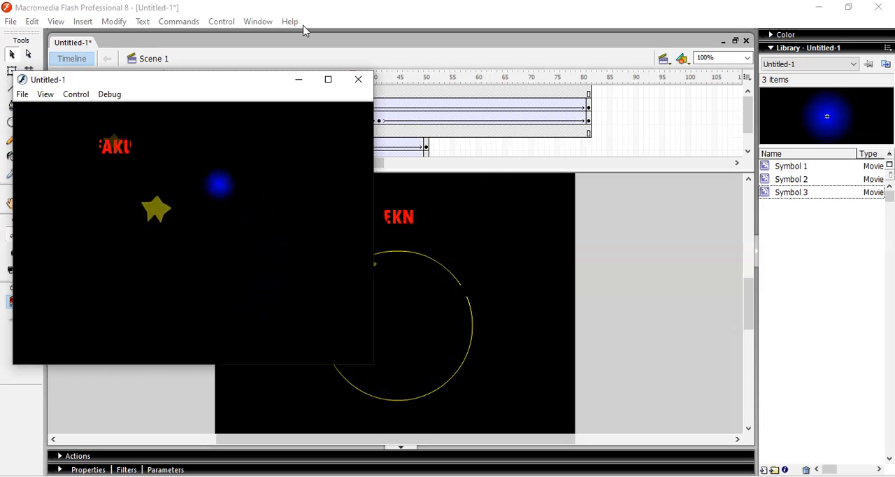
click(358, 79)
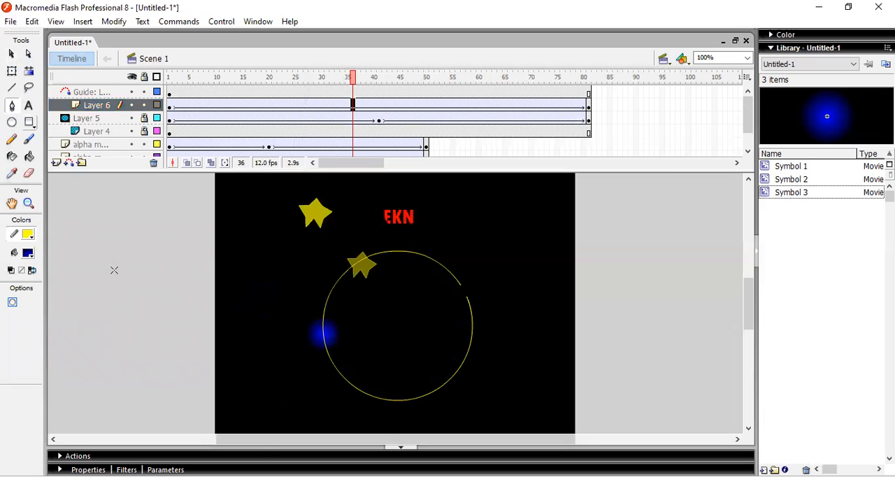
click(464, 291)
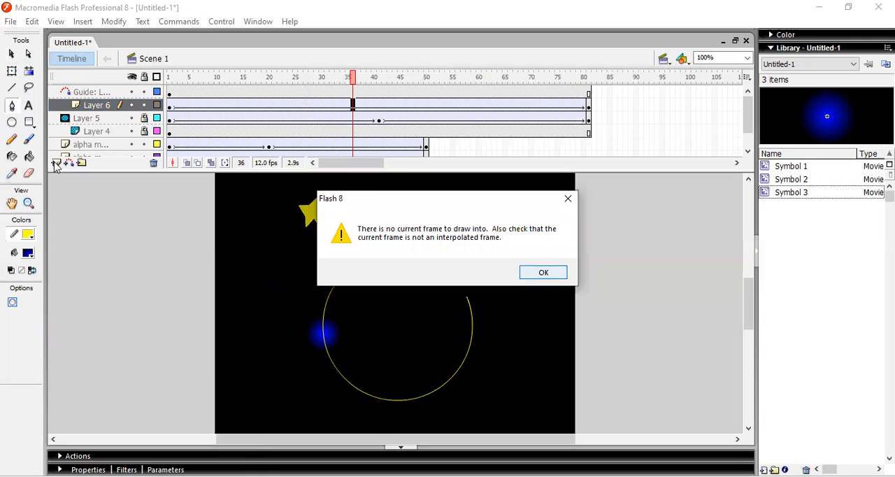
click(543, 273)
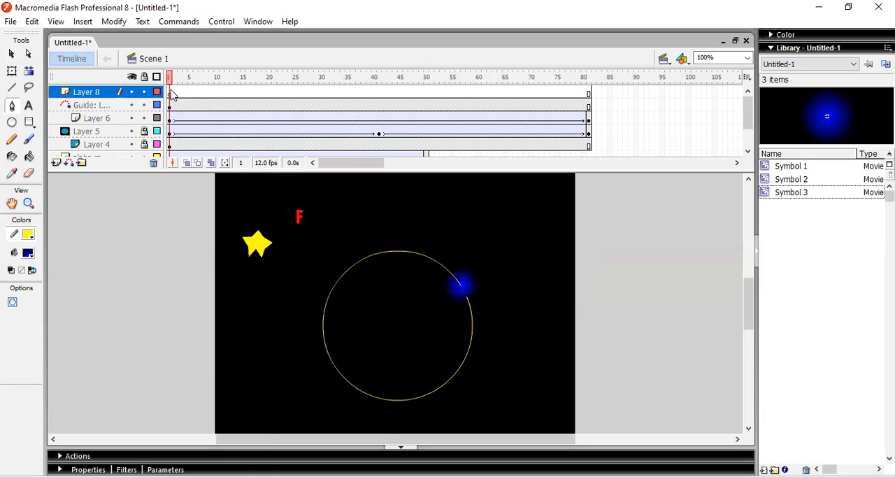
click(171, 90)
drag(248, 334, 444, 285)
click(130, 93)
click(170, 93)
click(13, 174)
click(267, 276)
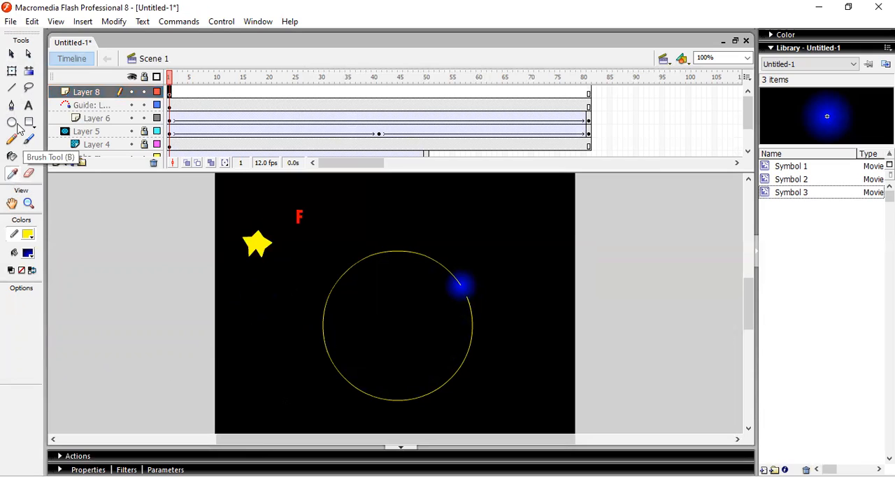
click(29, 139)
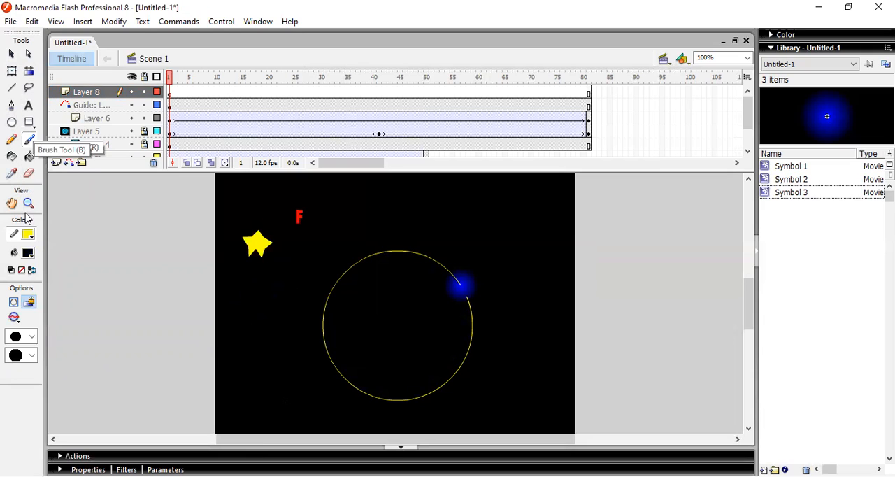
click(12, 143)
drag(288, 308, 500, 289)
key(ctrl+z)
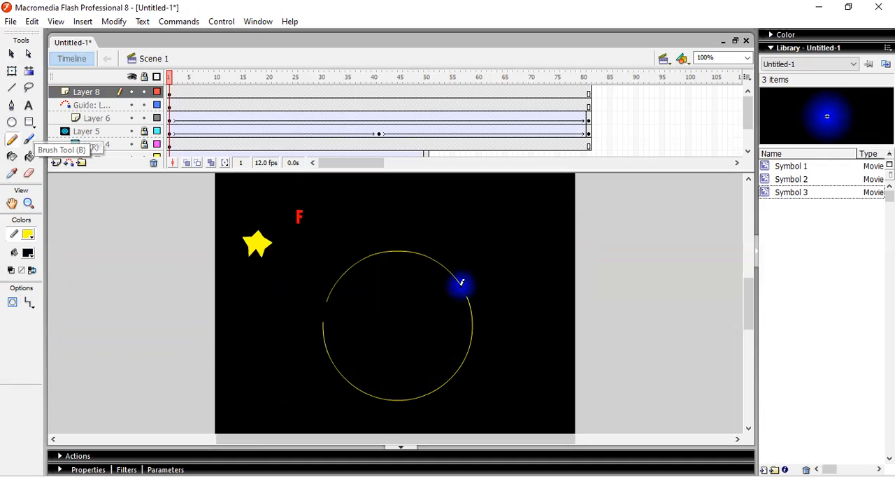
click(154, 163)
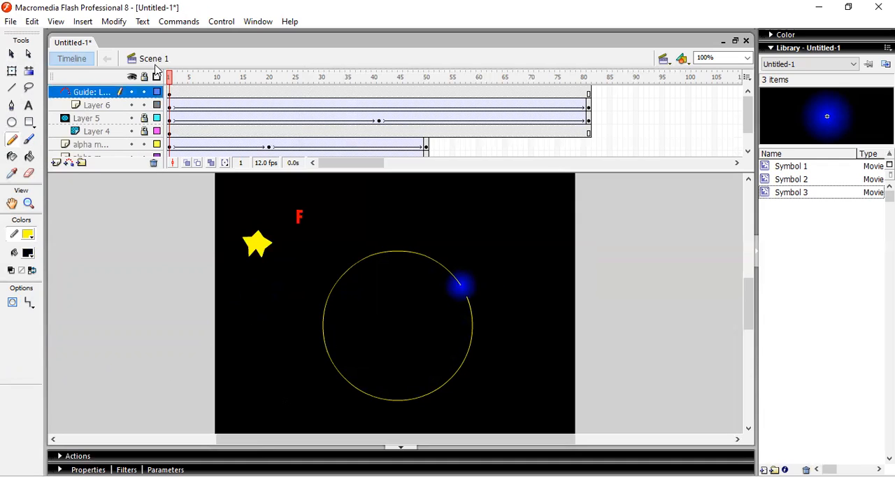
Add a new layer above the motion guide layer and test the movie
click(56, 163)
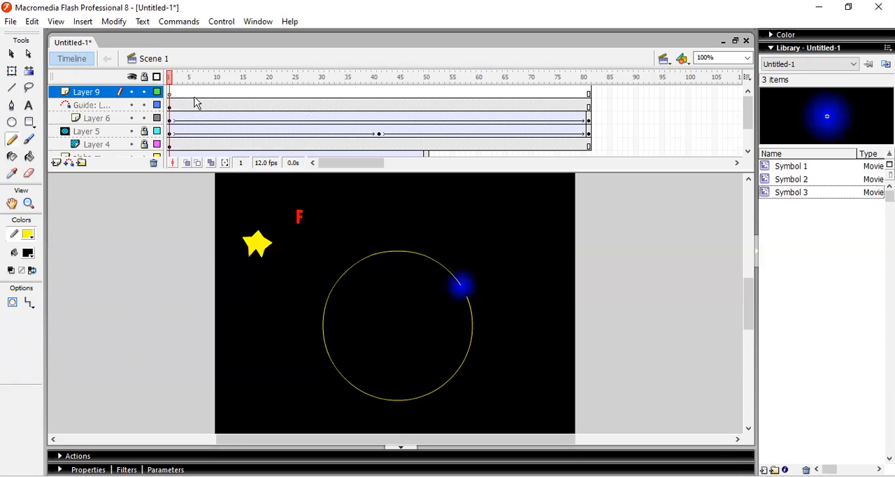
key(ctrl+Return)
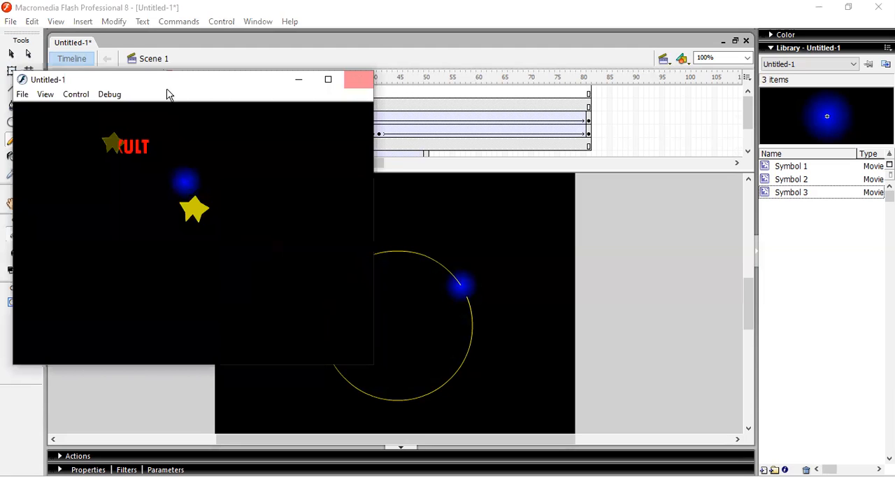
key(ctrl+w)
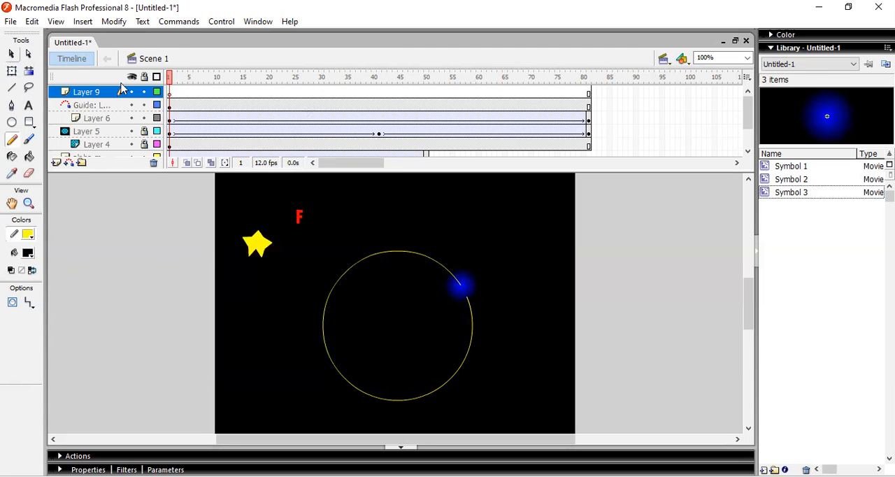
Copy the yellow guide circle onto frame 1 of the new layer, align it over the original, and test the movie
key(v)
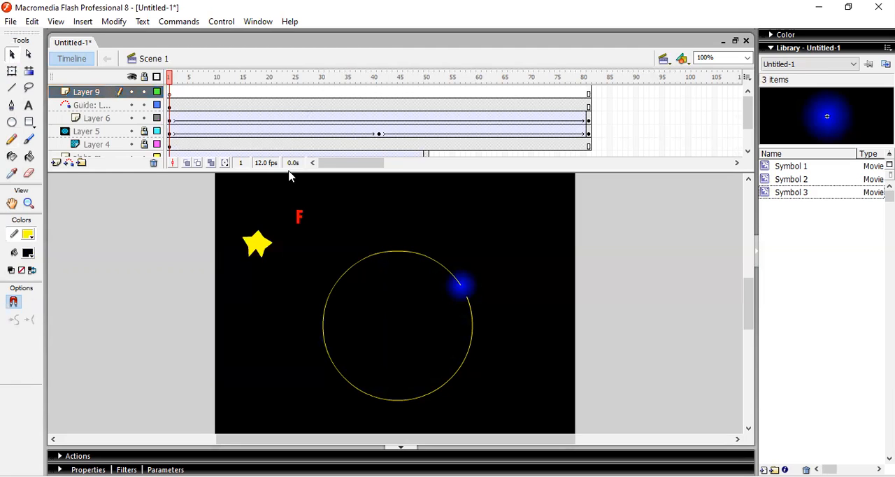
click(333, 295)
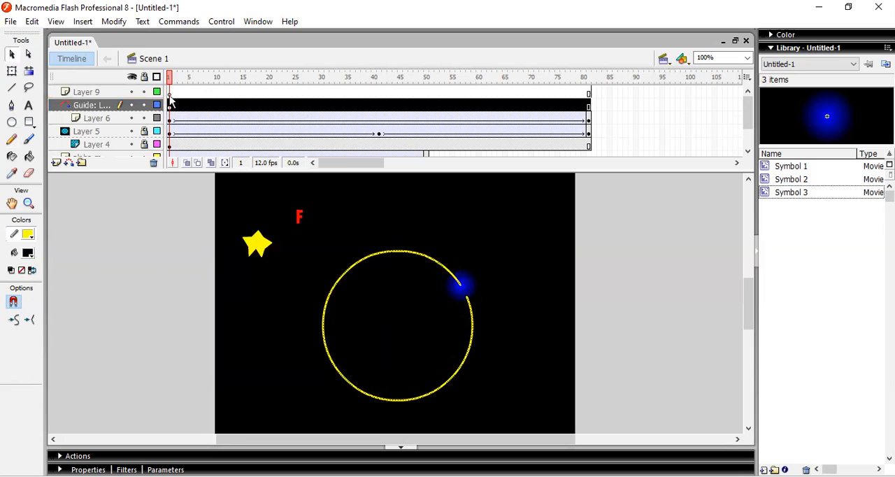
click(198, 193)
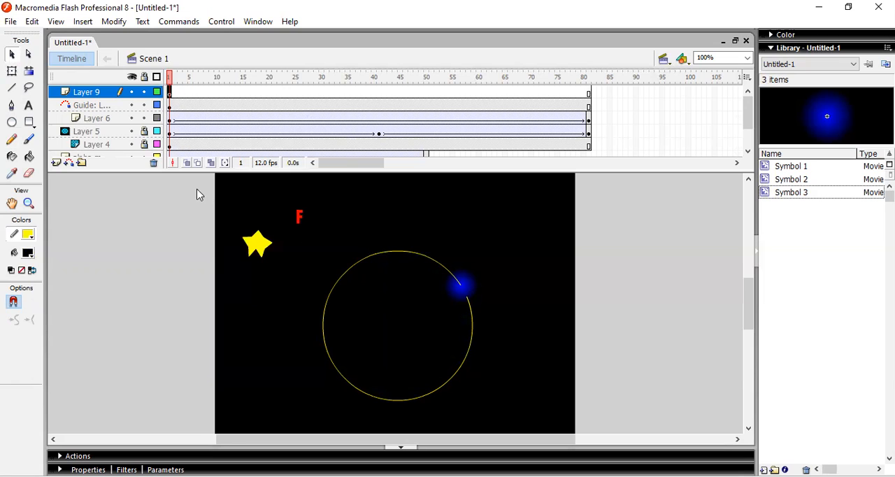
key(ctrl+v)
drag(395, 250, 396, 251)
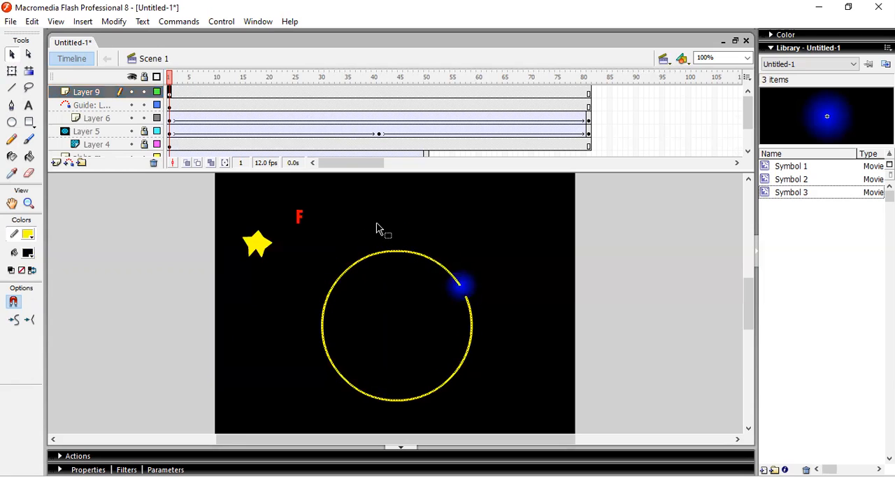
key(ctrl+Return)
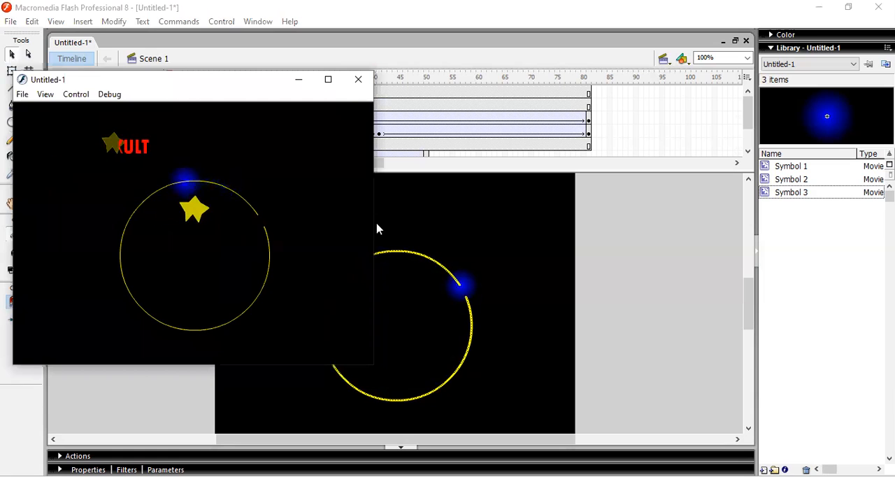
click(363, 80)
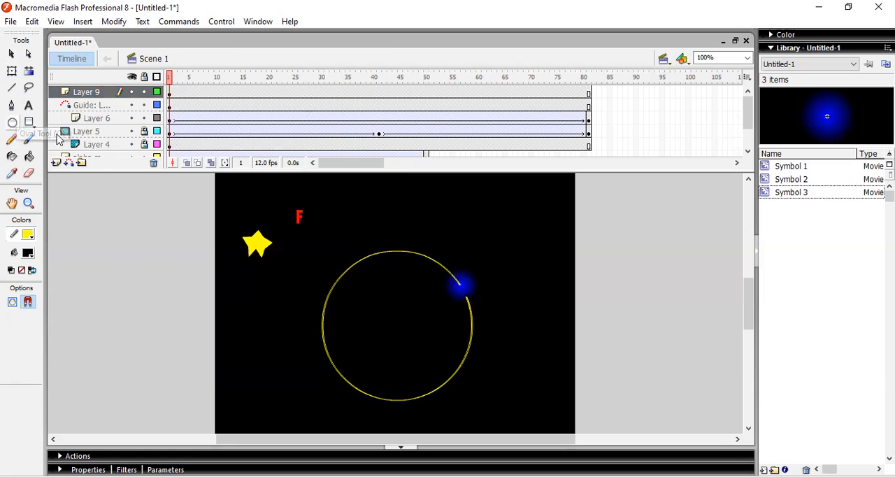
click(12, 122)
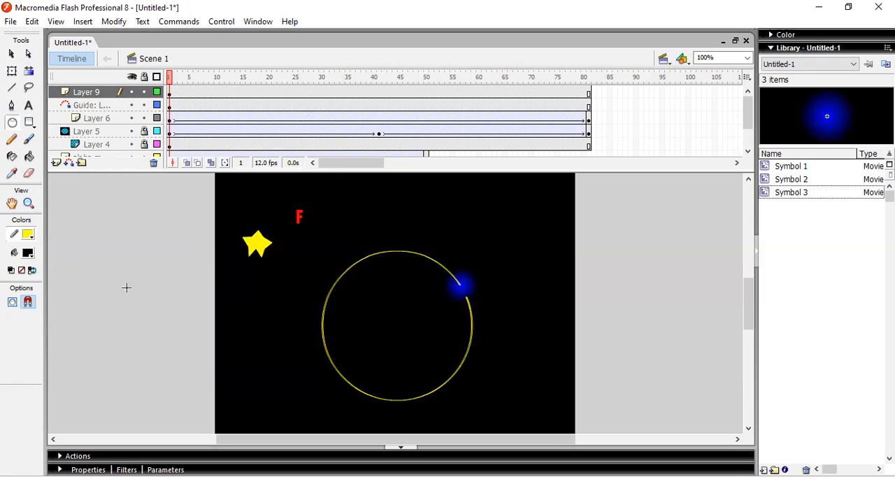
drag(215, 299, 397, 300)
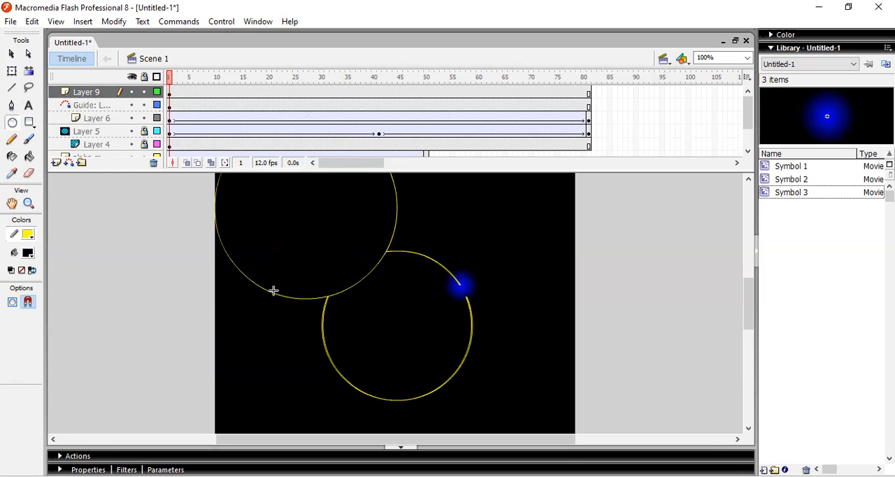
key(ctrl+z)
drag(554, 325, 273, 292)
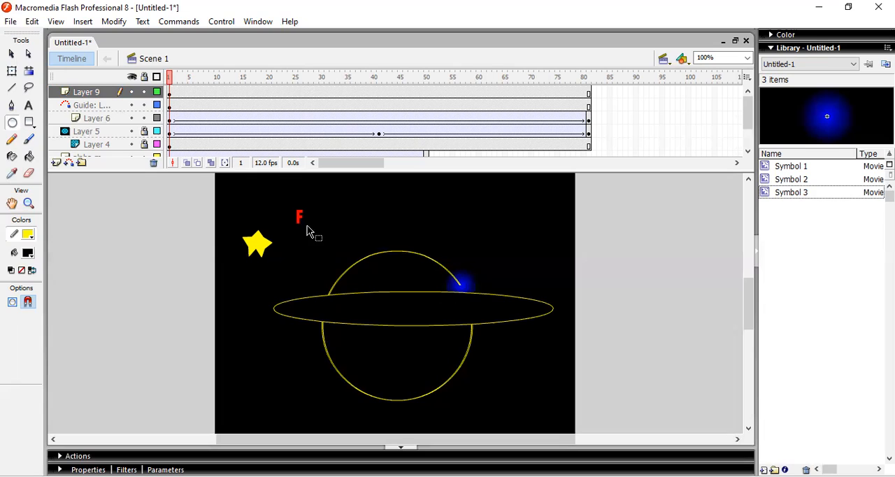
key(ctrl+z)
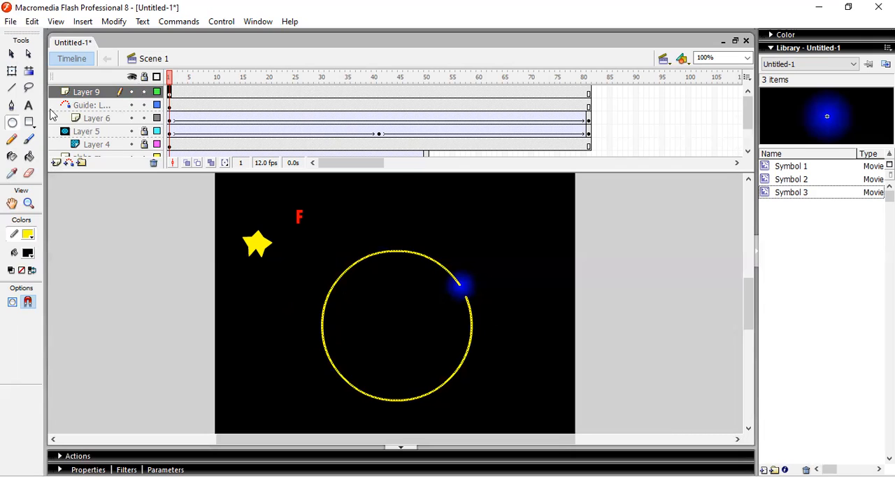
Add a new layer above the circle outline's layer and name it BUTTON
click(56, 162)
double_click(81, 92)
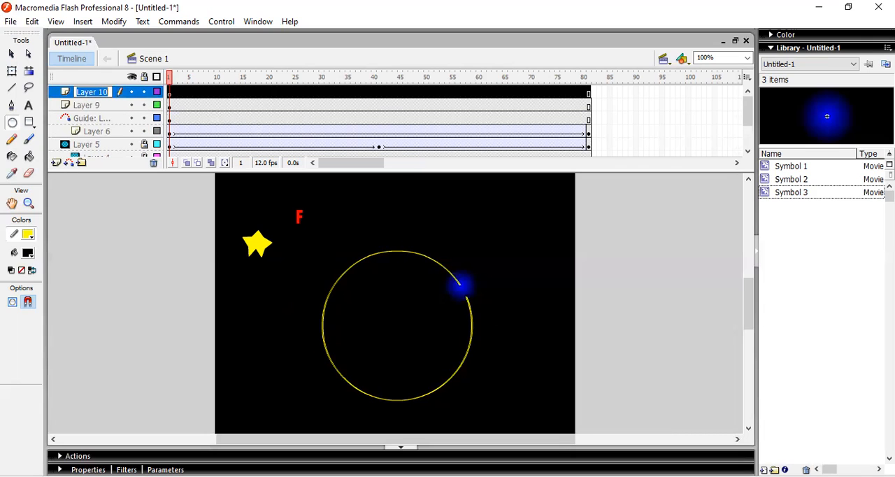
text(BUTTON)
Add the static text MENU near the stage's top edge at frame 1 of the BUTTON layer and color it white
click(170, 94)
click(28, 105)
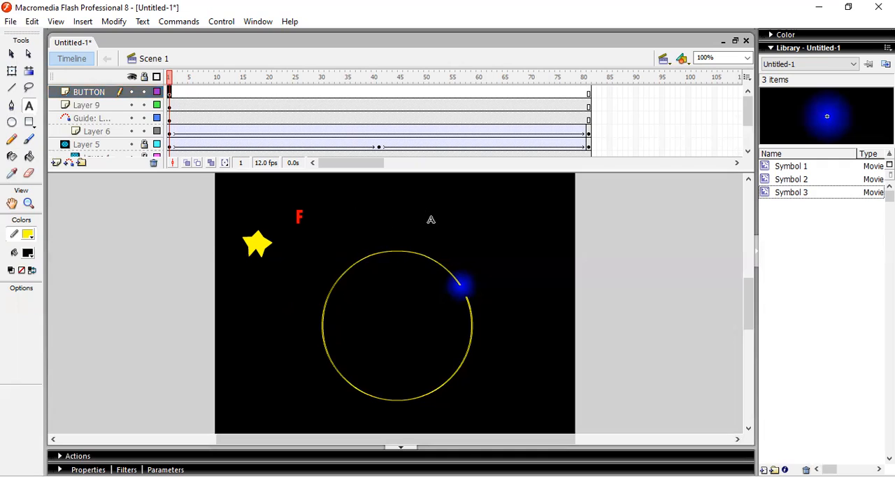
click(424, 189)
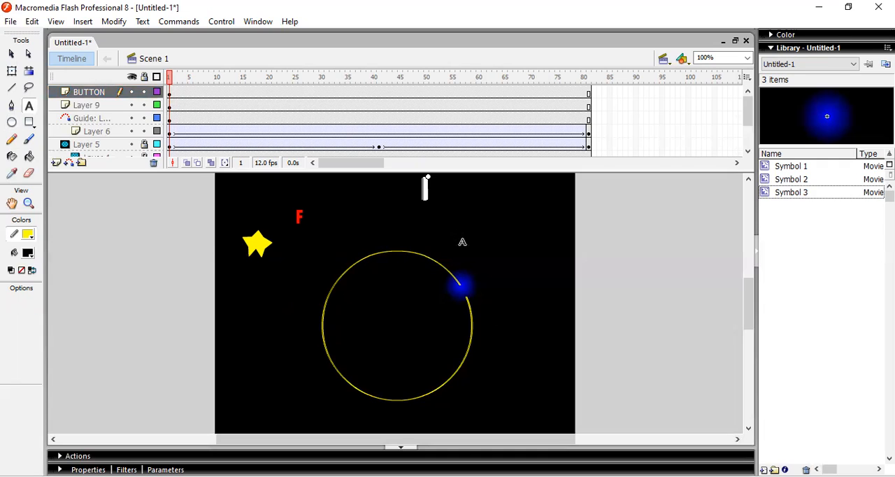
text(MENU)
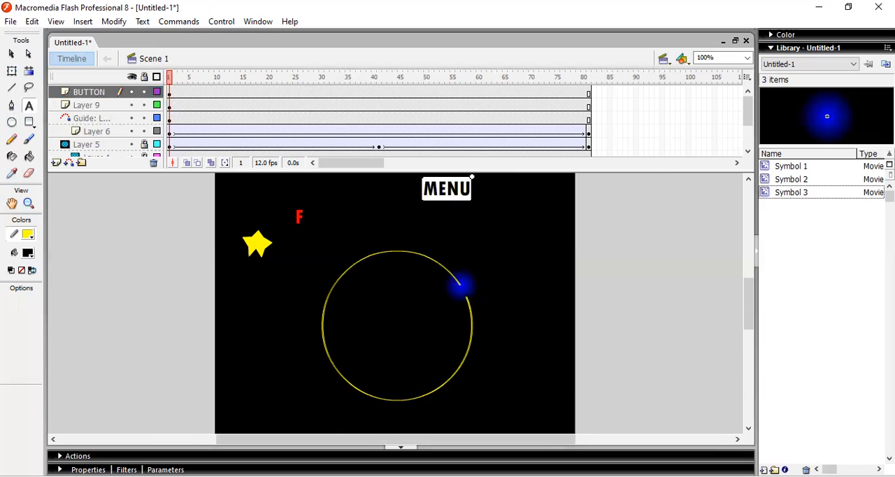
click(331, 470)
click(334, 414)
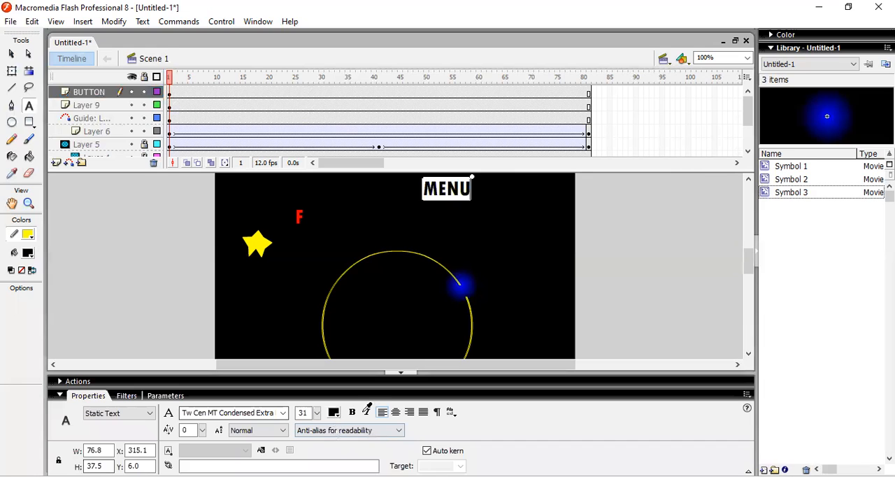
click(467, 189)
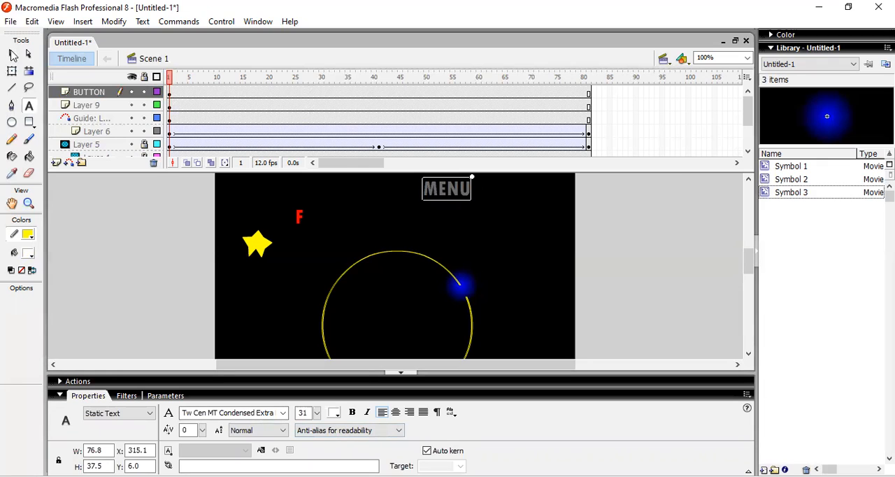
Move the MENU text to the upper-left part of the stage, above the yellow star
click(12, 54)
drag(448, 189, 508, 399)
drag(278, 199, 252, 198)
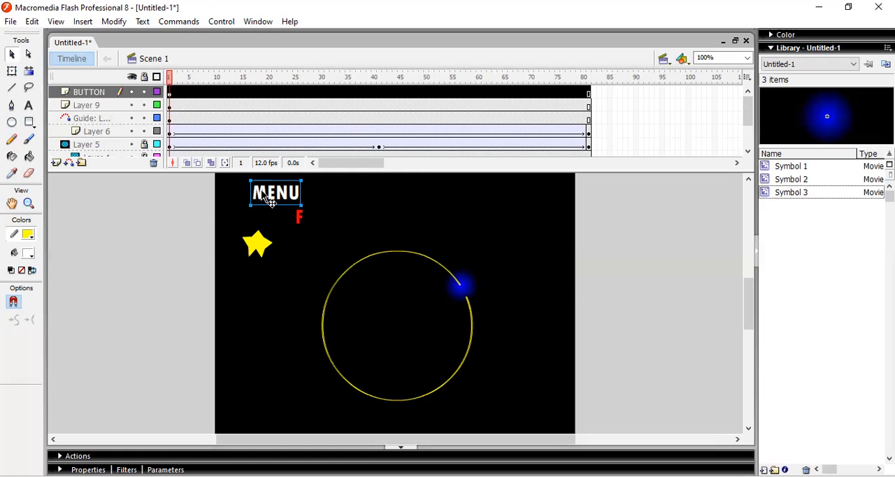
Replace the wording of the MENU text with HOME
double_click(260, 191)
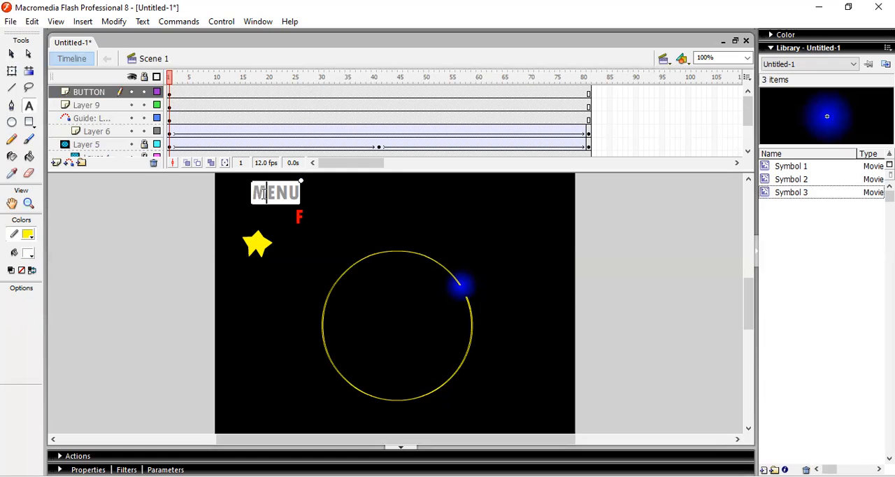
key(Delete)
key(Delete)
key(BackSpace)
key(Delete)
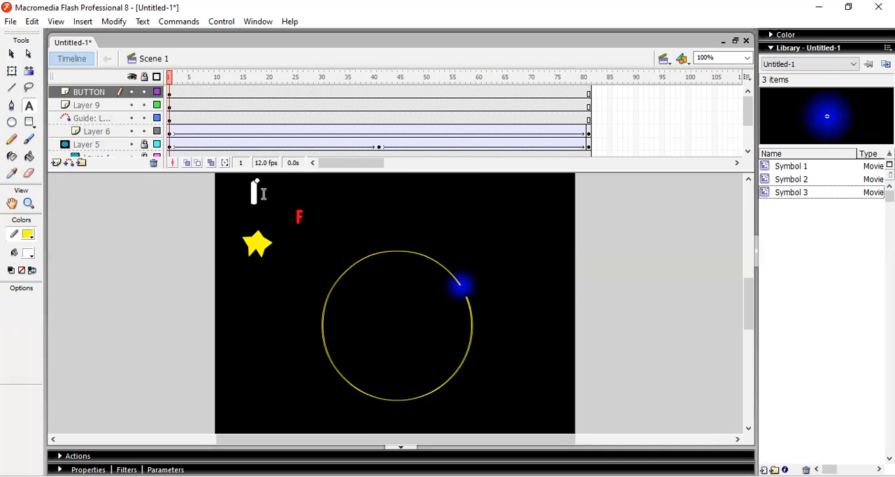
text(HOME)
Convert the HOME text to a symbol of type Button and test the movie
click(171, 95)
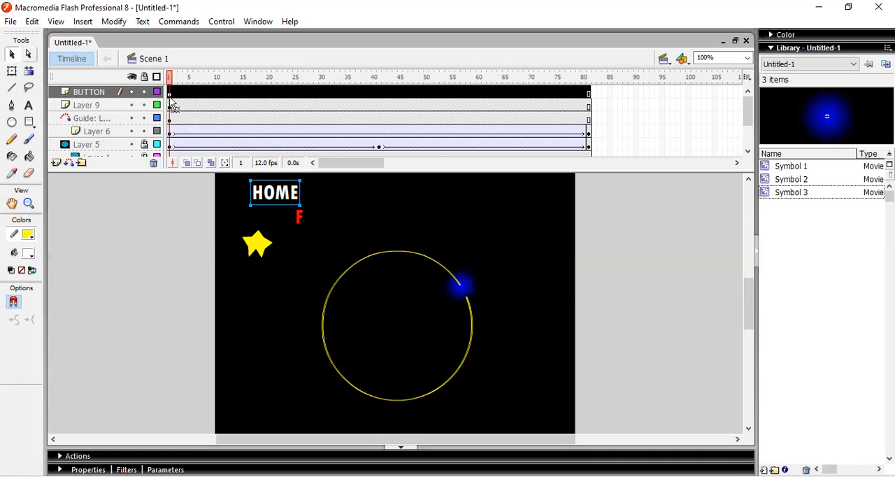
click(274, 204)
key(F8)
click(376, 154)
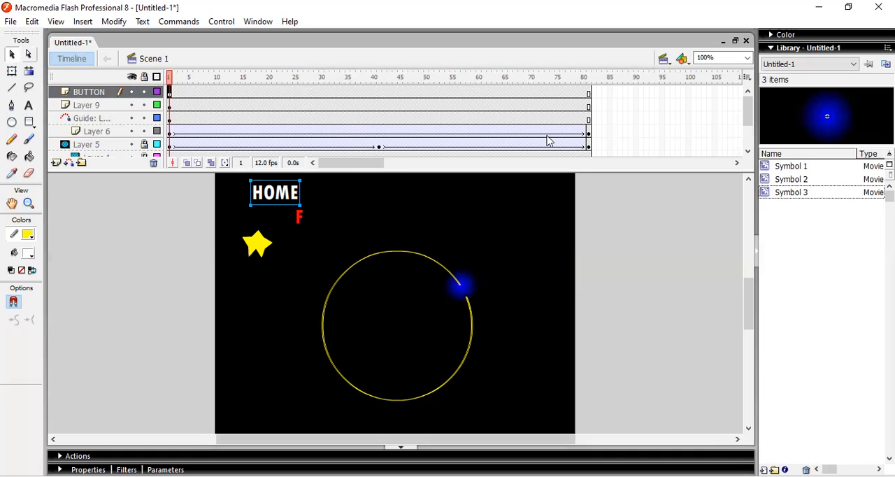
click(551, 130)
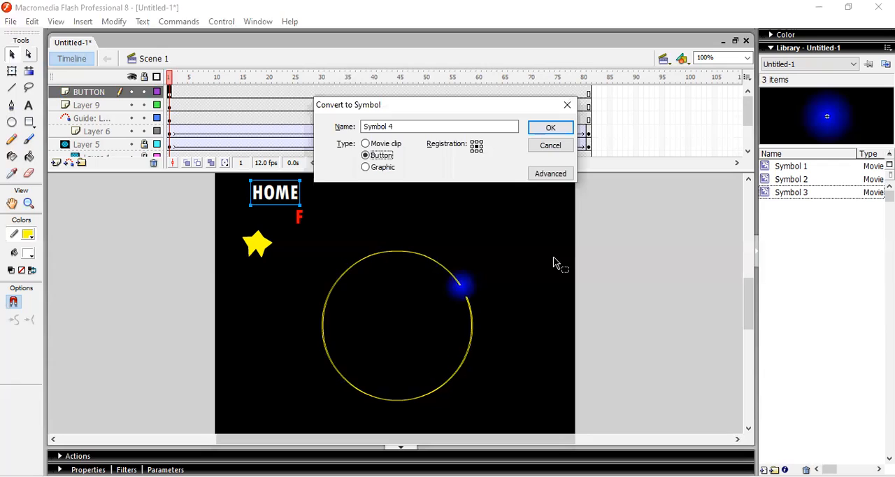
key(ctrl+Return)
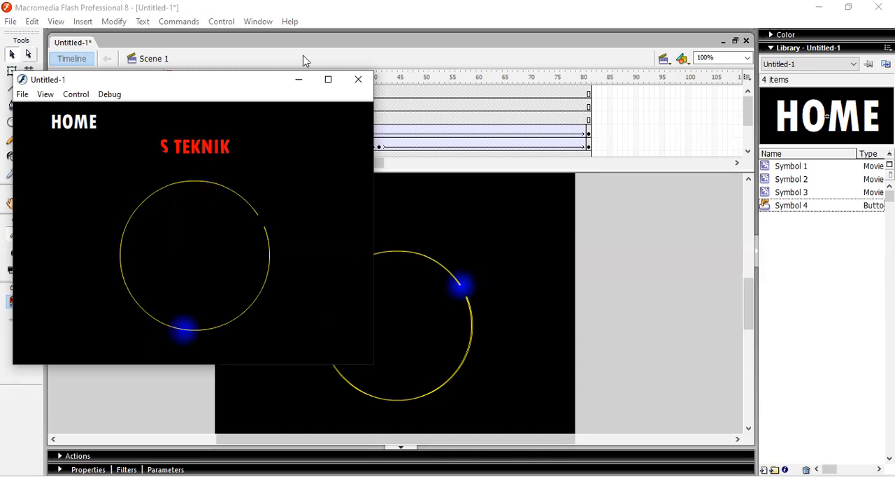
click(357, 82)
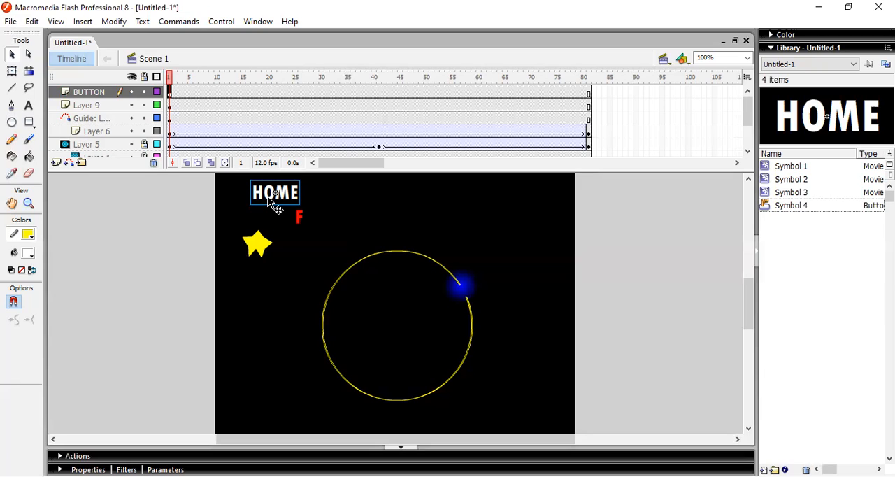
Inside the HOME button symbol, insert a keyframe for the Over state and set its text to yellow at font size 17
right_click(193, 94)
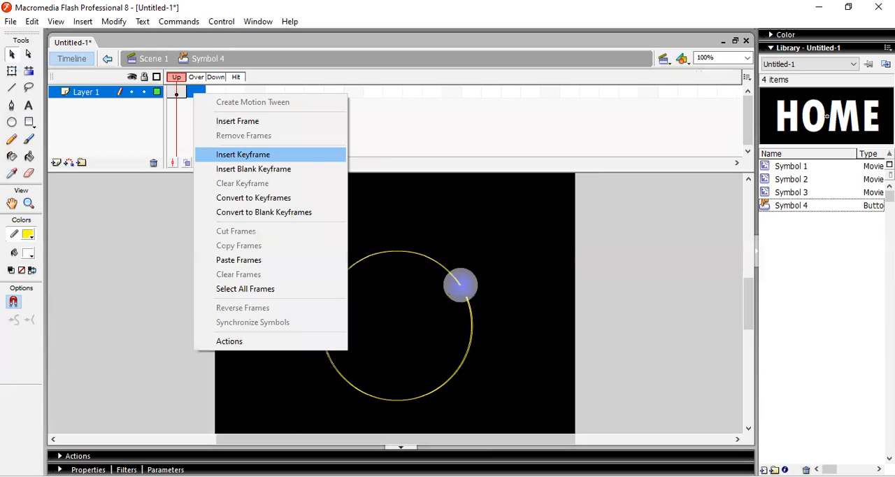
click(242, 154)
key(ctrl+F3)
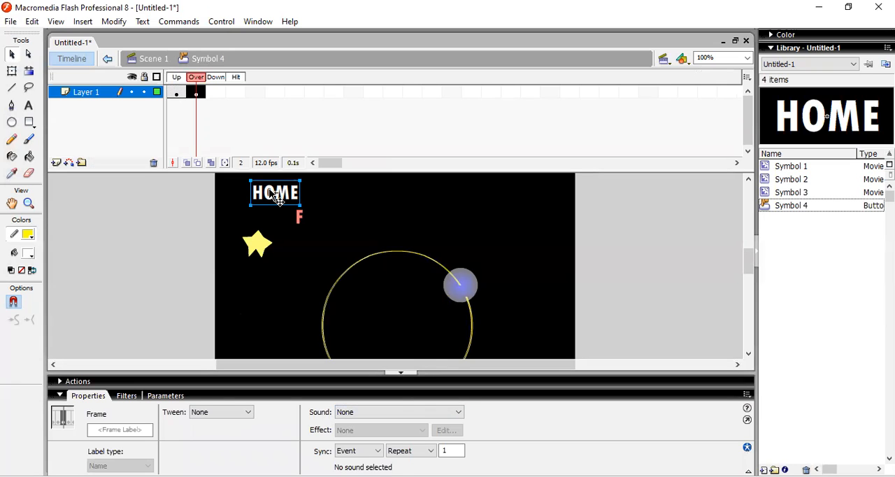
click(275, 197)
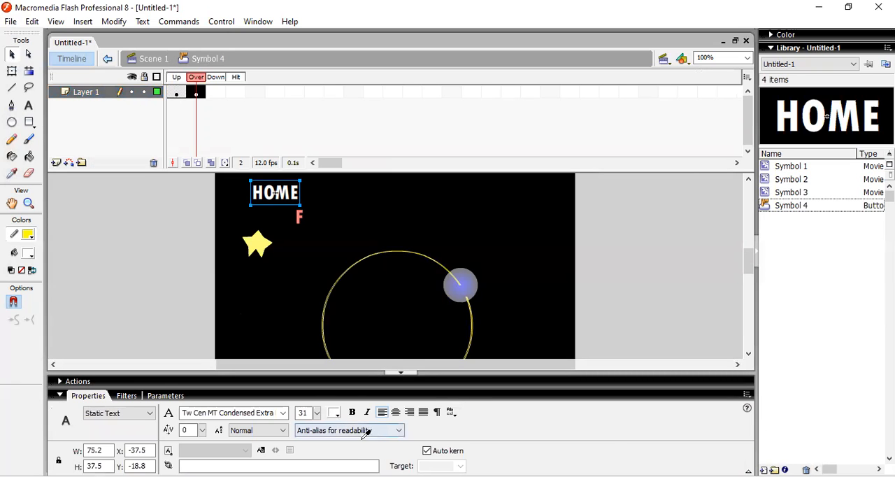
click(333, 412)
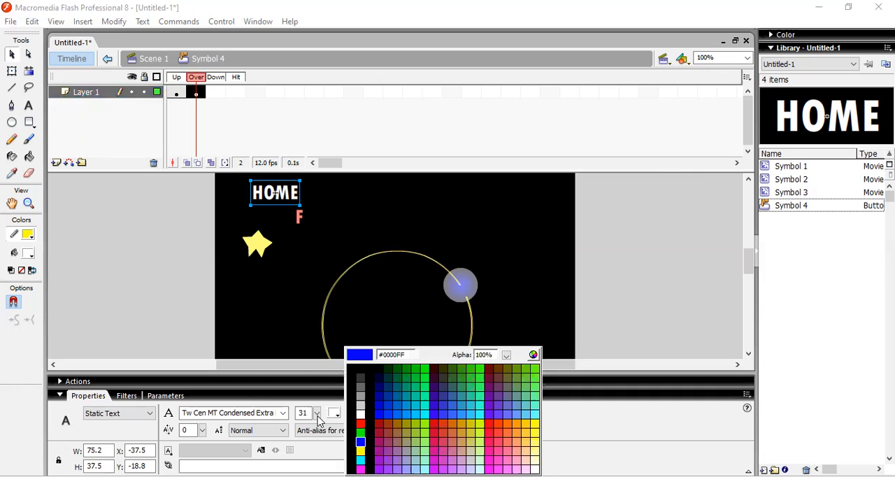
click(360, 451)
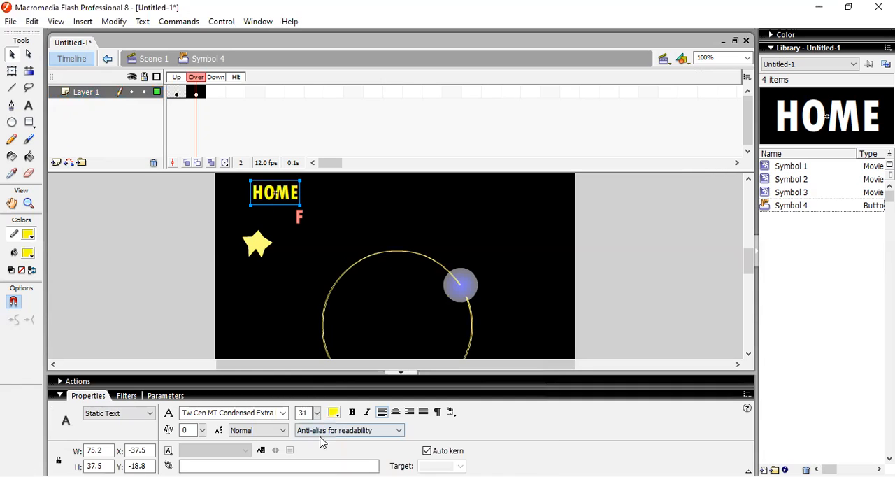
drag(317, 413, 317, 423)
Insert a keyframe for the HOME button's Down state and color its text red
right_click(215, 94)
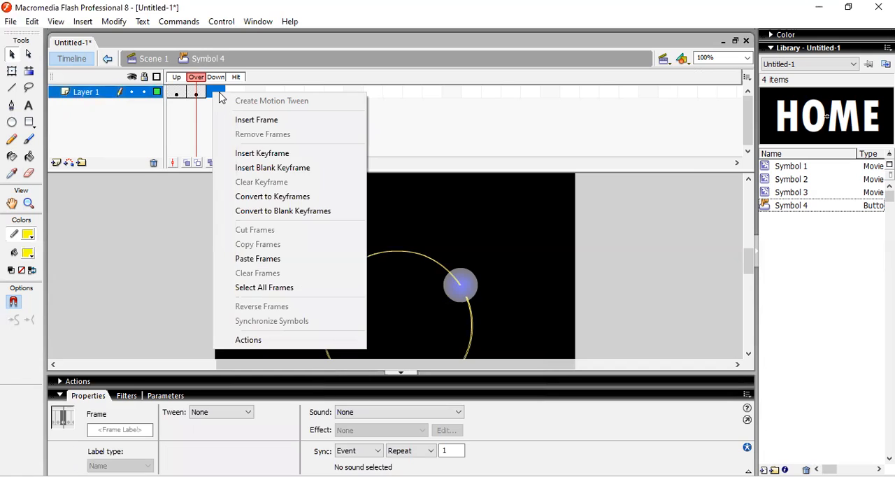
click(263, 154)
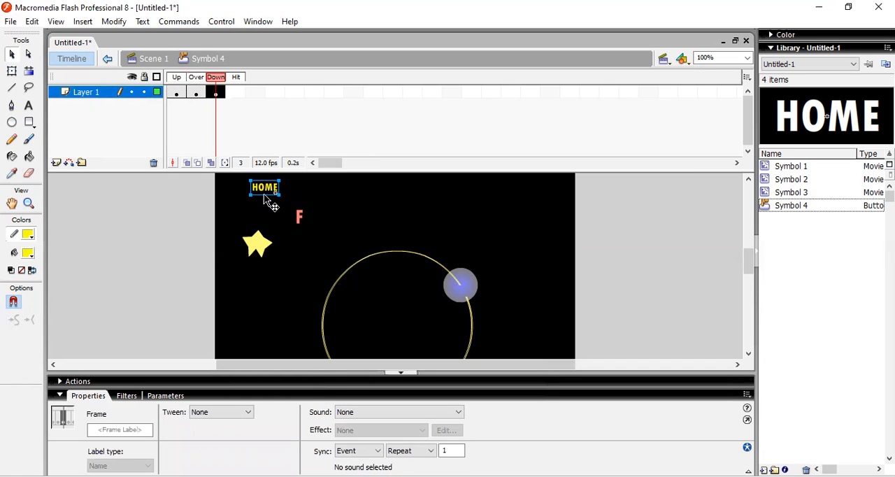
click(336, 419)
click(361, 423)
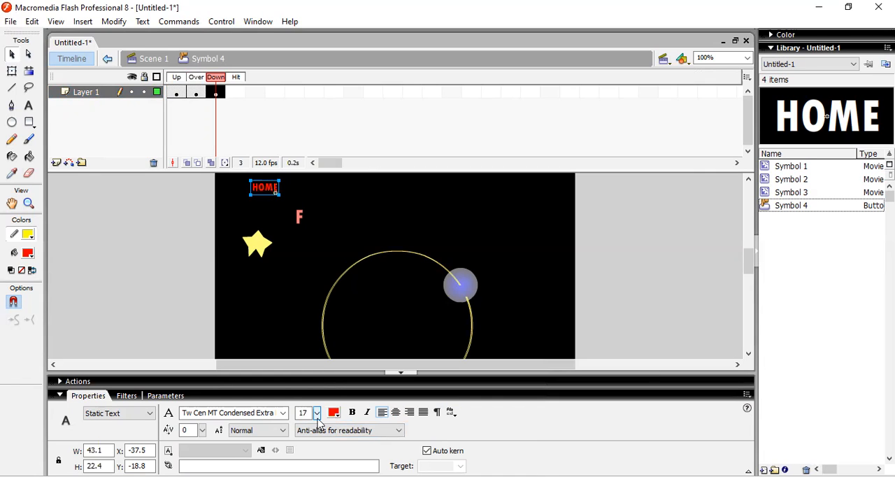
Set the Down state's HOME text to font size 33 and test the button in the movie preview
drag(317, 412, 316, 390)
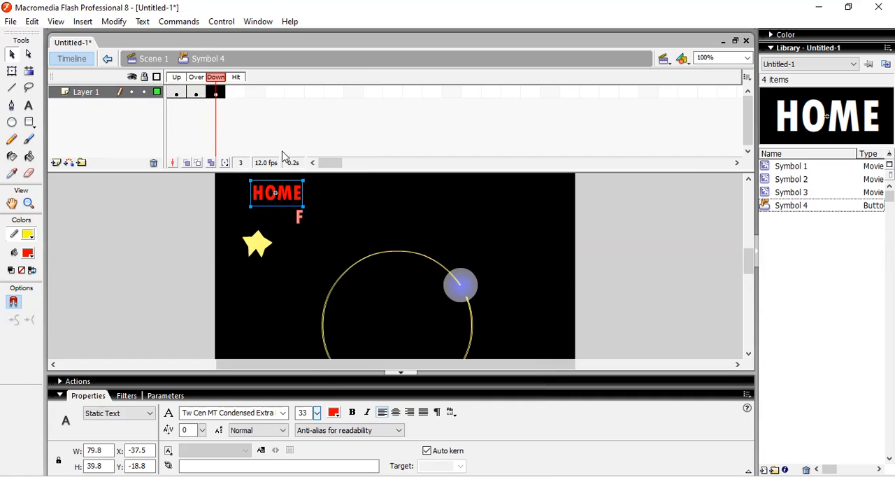
key(ctrl+Return)
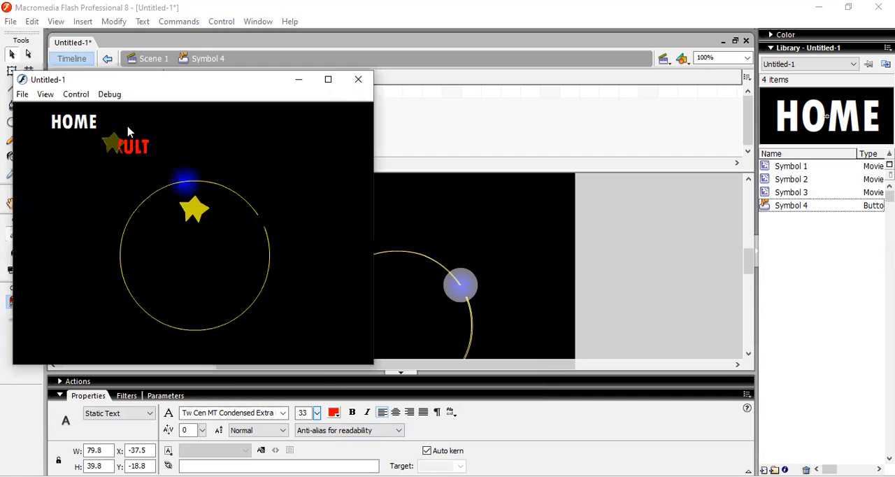
click(76, 126)
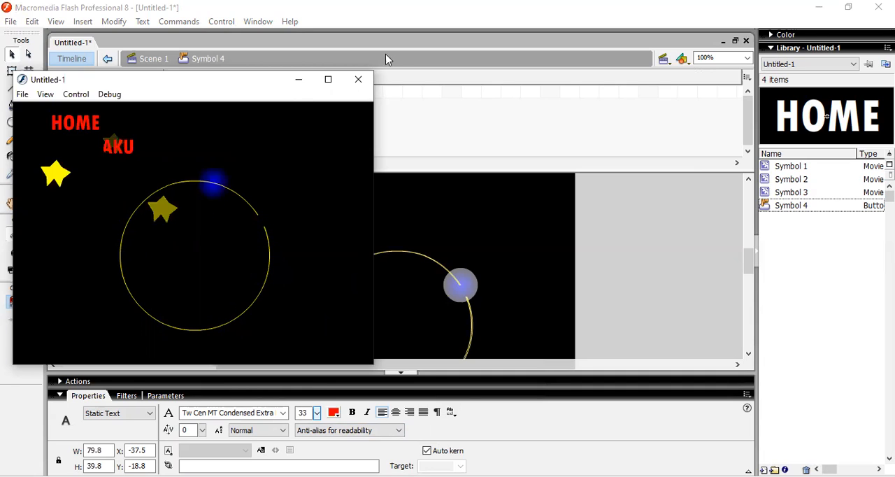
click(358, 82)
Insert a keyframe for the HOME button's Hit state and draw a red-filled oval covering the HOME text
click(238, 93)
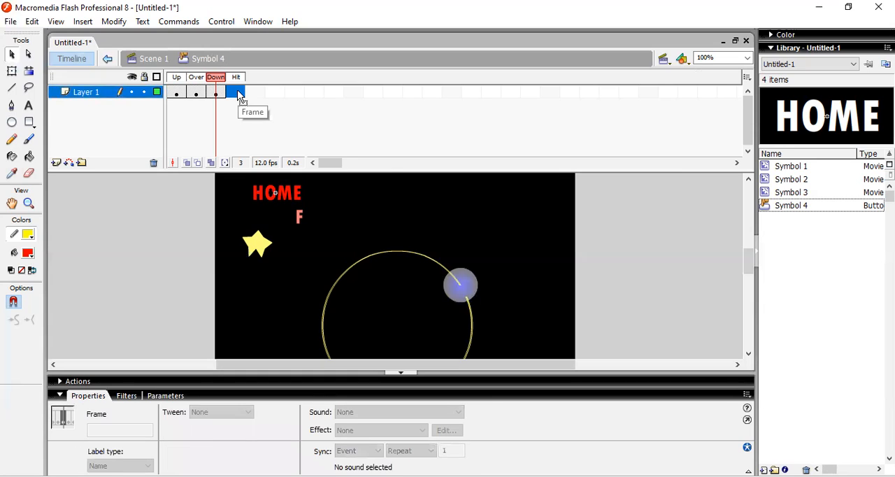
right_click(239, 92)
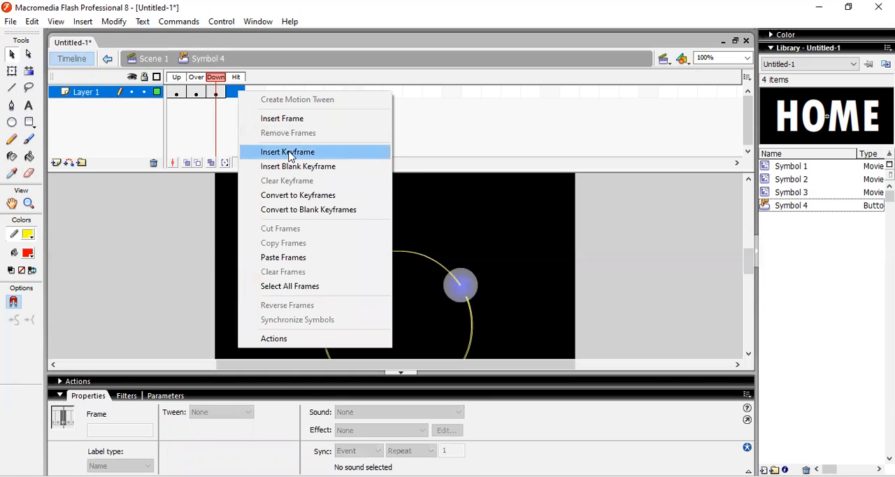
click(322, 148)
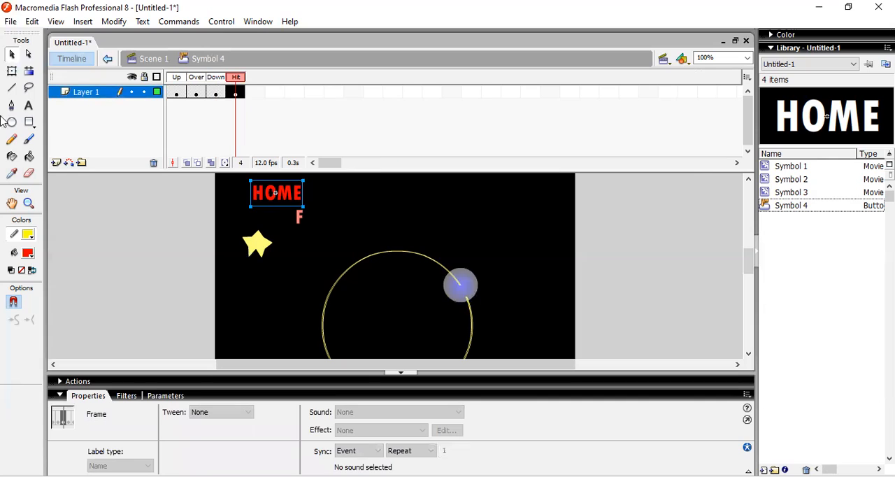
key(o)
drag(243, 174, 321, 217)
click(12, 53)
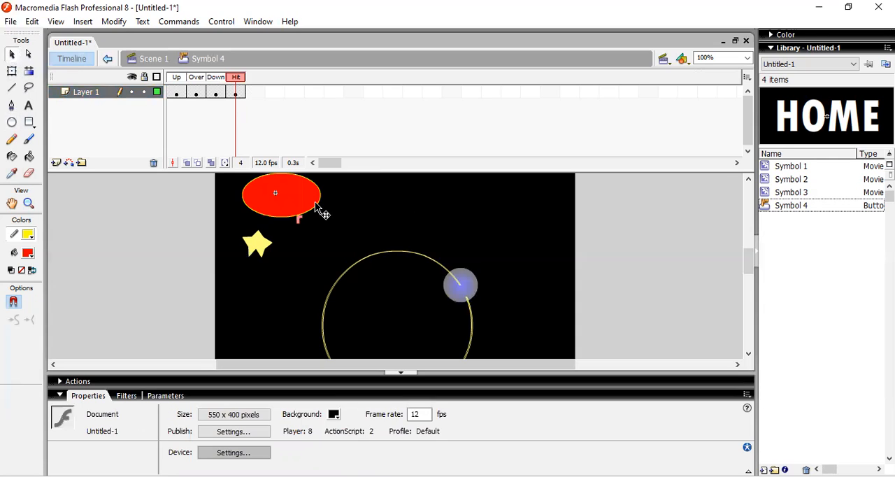
click(340, 216)
Test the movie and return from the button symbol to Scene 1
key(ctrl+Return)
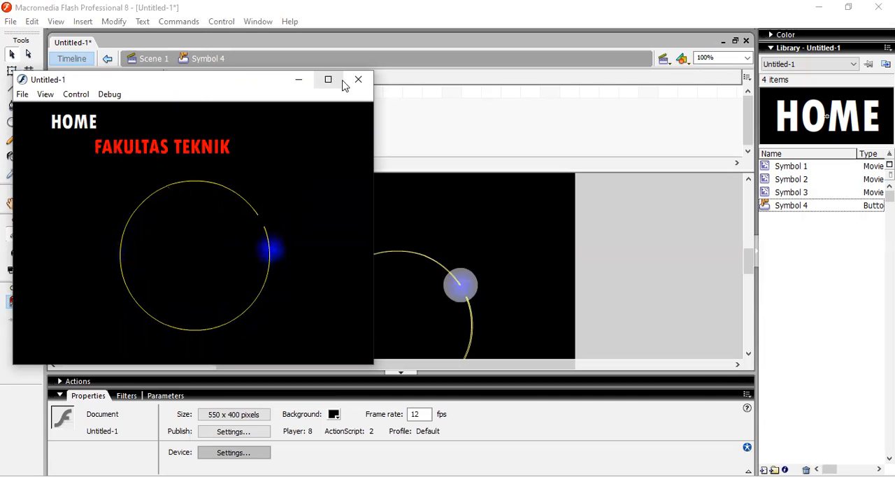
key(ctrl+w)
click(60, 396)
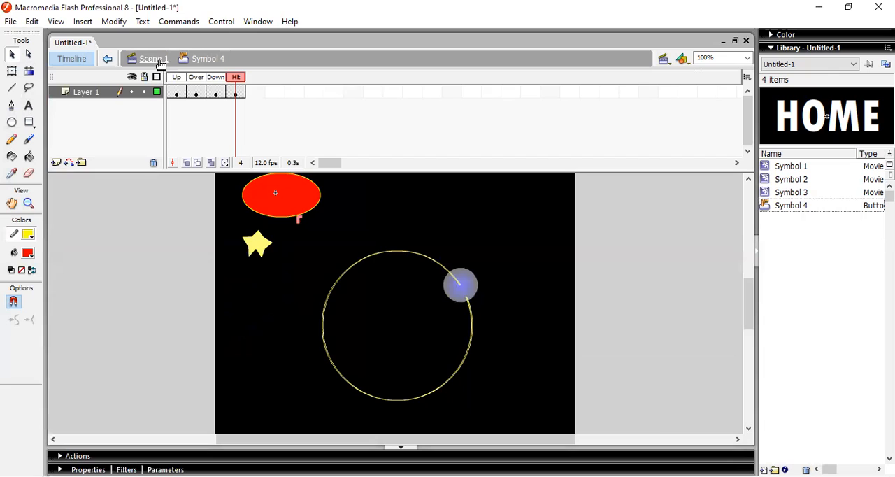
click(154, 58)
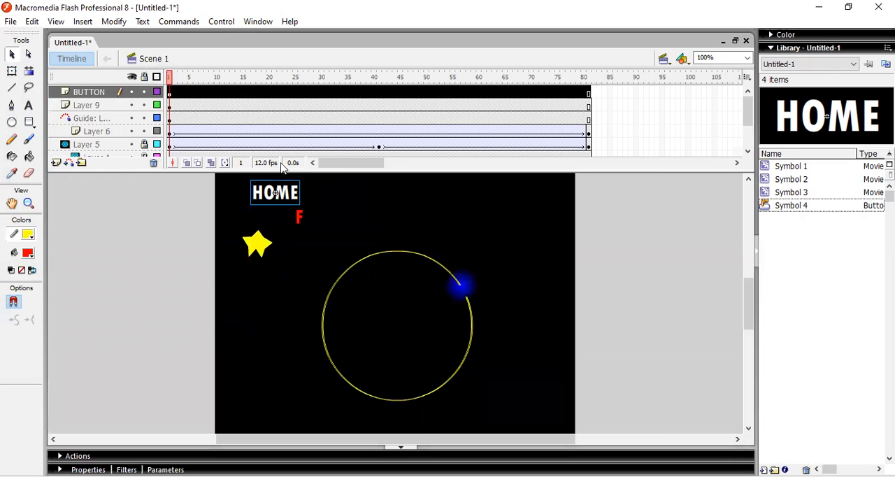
Open the script editor for frame 1 of the BUTTON layer
click(170, 92)
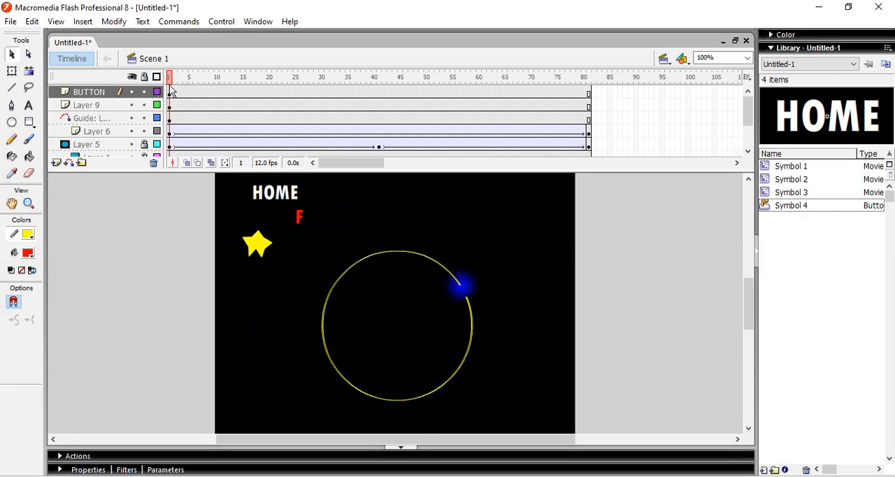
click(170, 95)
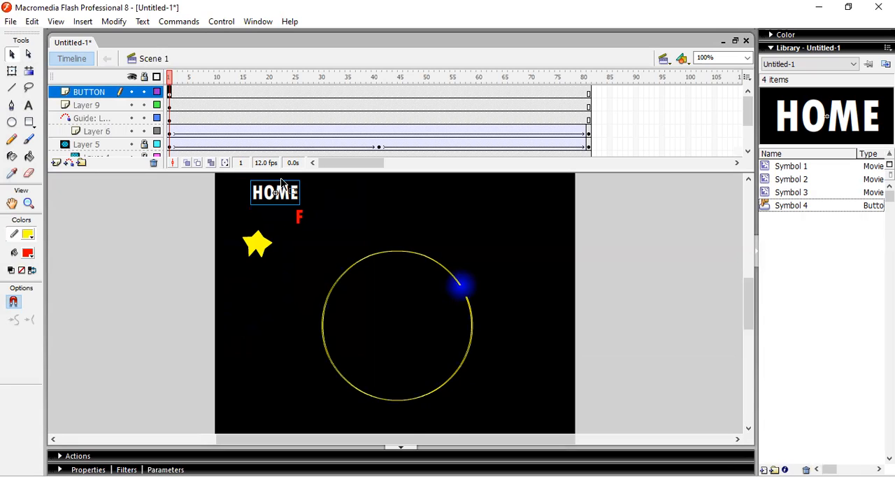
key(F9)
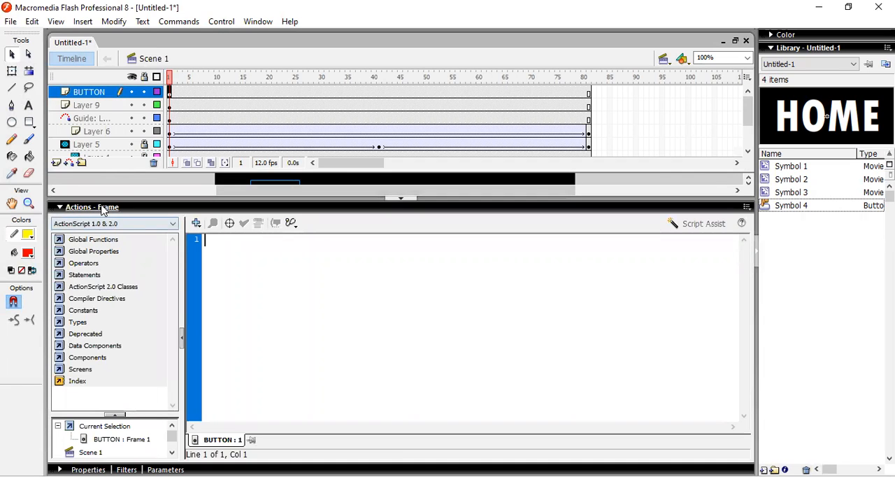
click(250, 23)
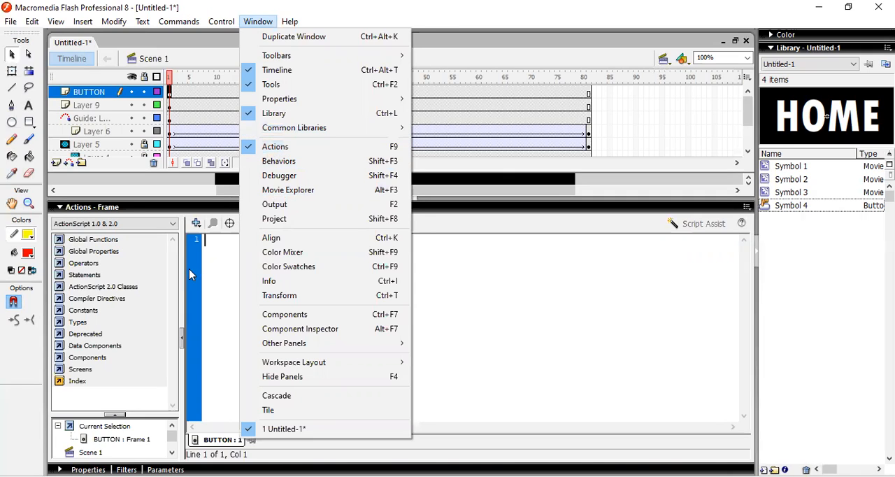
click(237, 243)
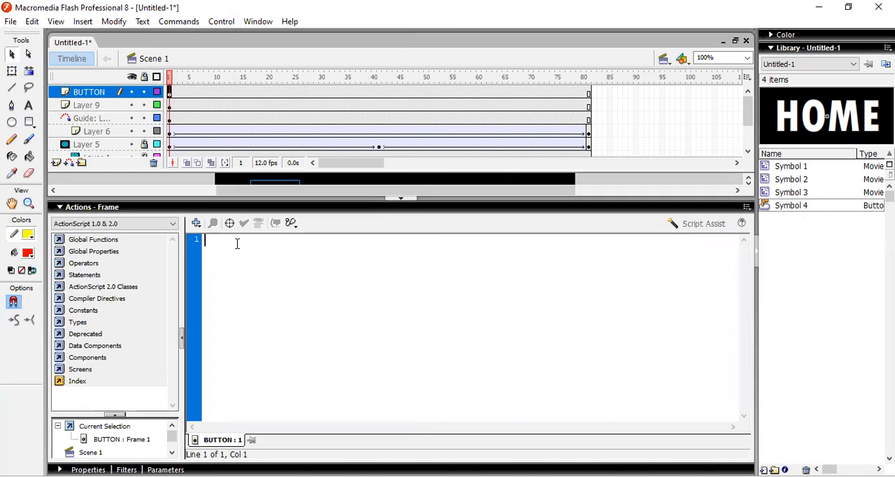
Begin the frame script with an on(press) event handler
text(oN)
key(BackSpace)
key(BackSpace)
text(o)
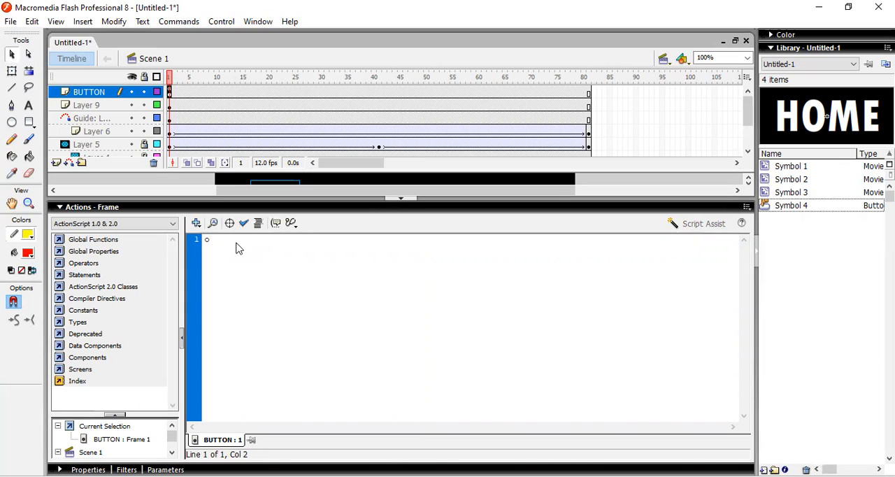
text(n()
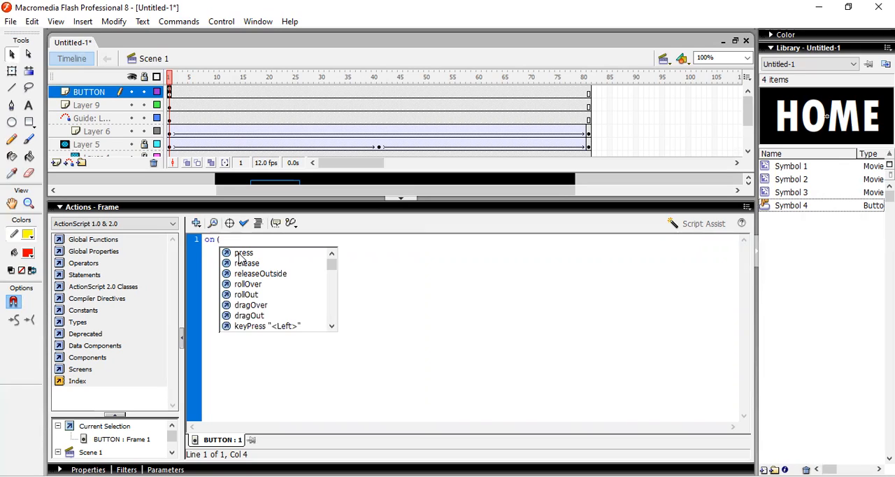
click(240, 254)
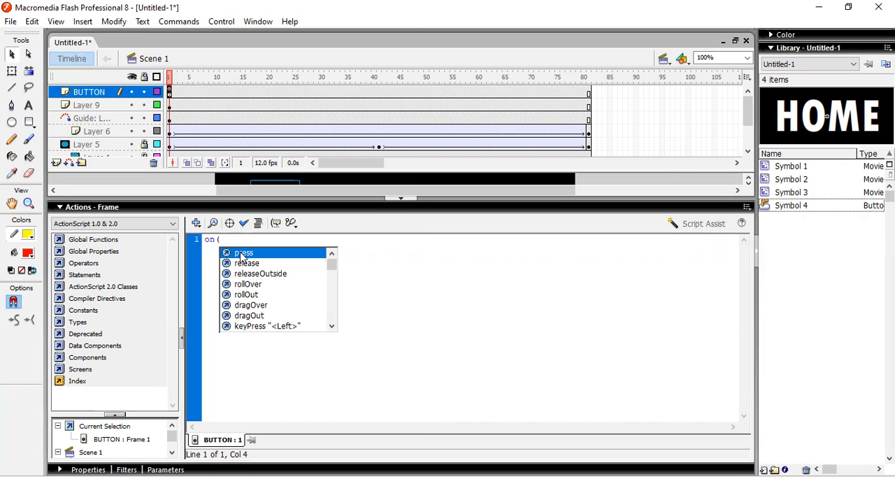
double_click(241, 253)
text())
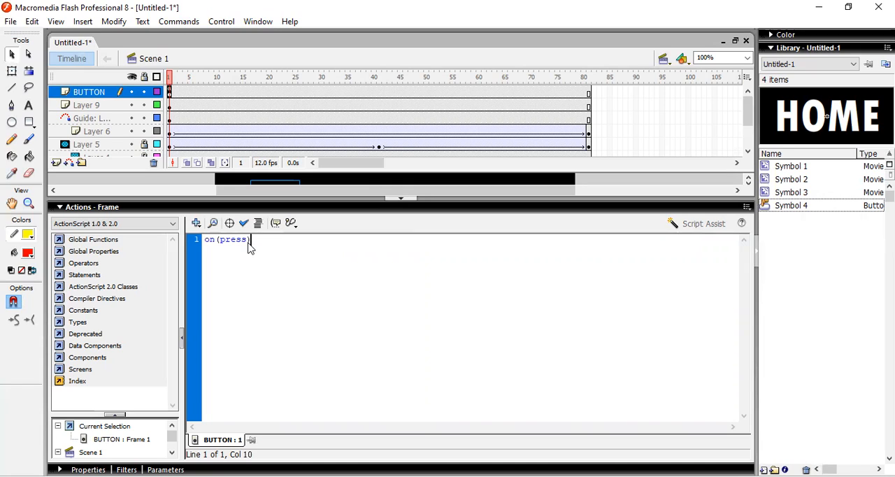
text({)
Complete the handler's braces with the statement gotoAndStop(81); inside
key(Return)
text(gotoAnd)
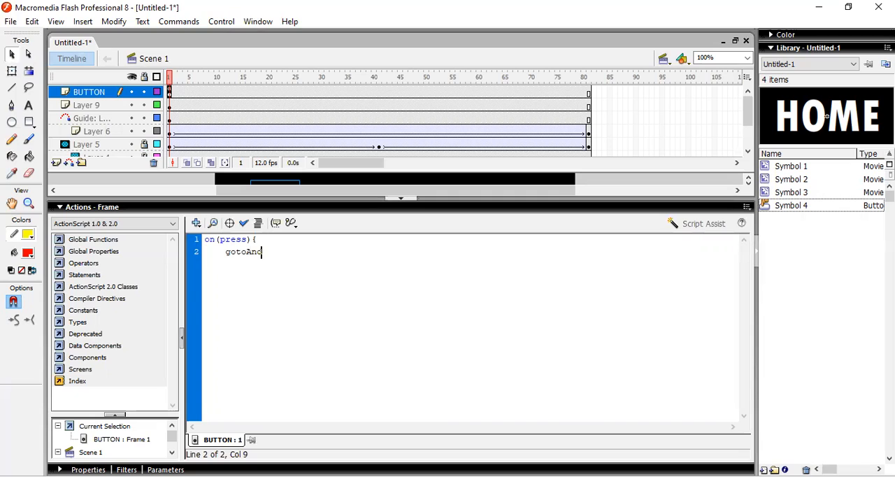
text(Stop()
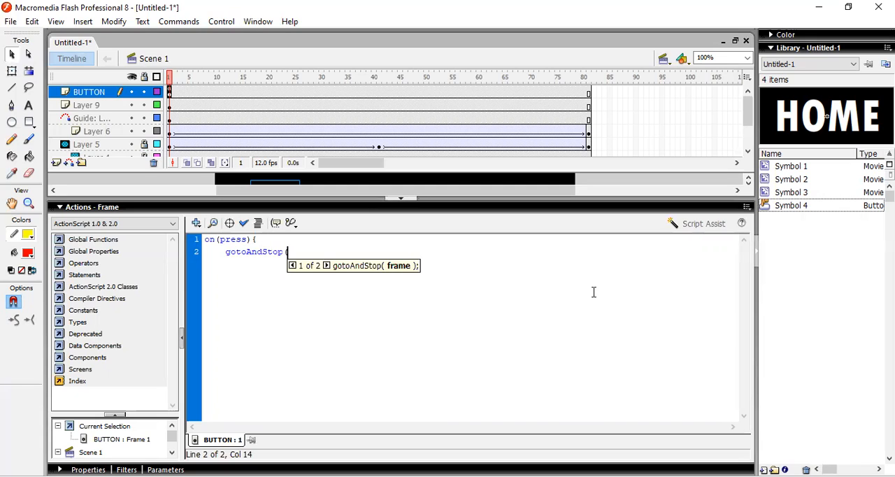
click(595, 94)
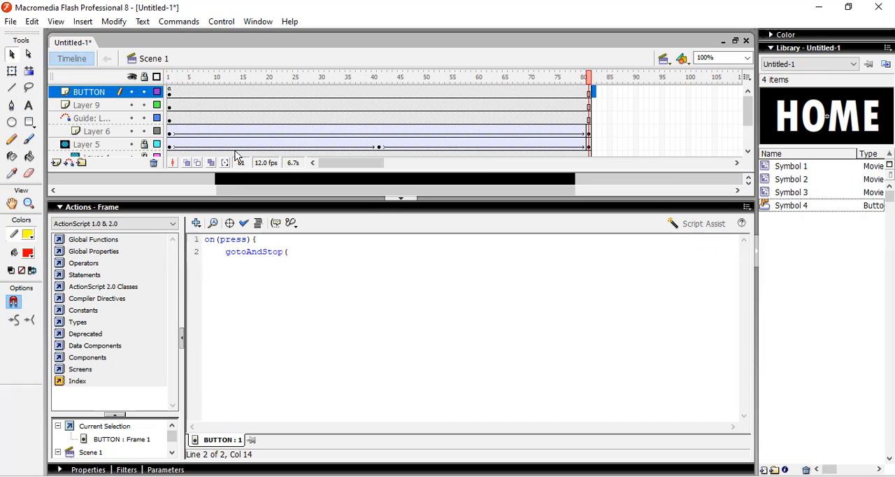
click(293, 252)
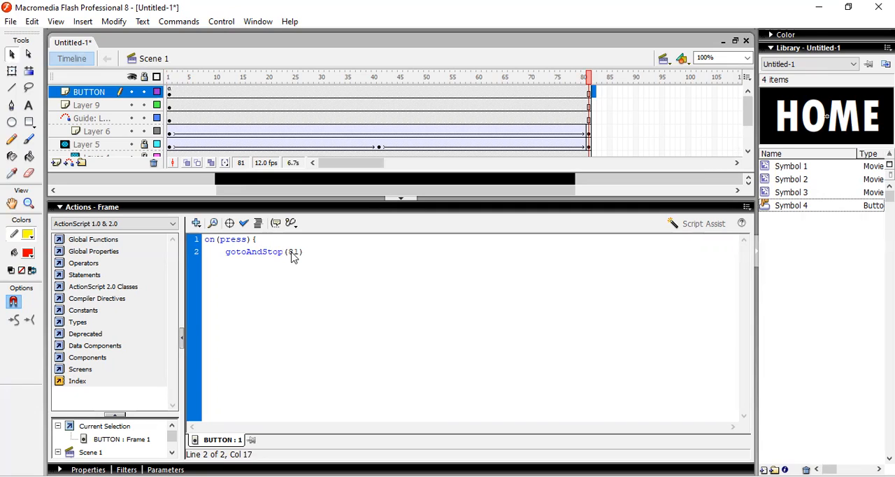
key(Return)
Insert a blank keyframe at frame 82 of the BUTTON layer and collapse the script editor
right_click(594, 93)
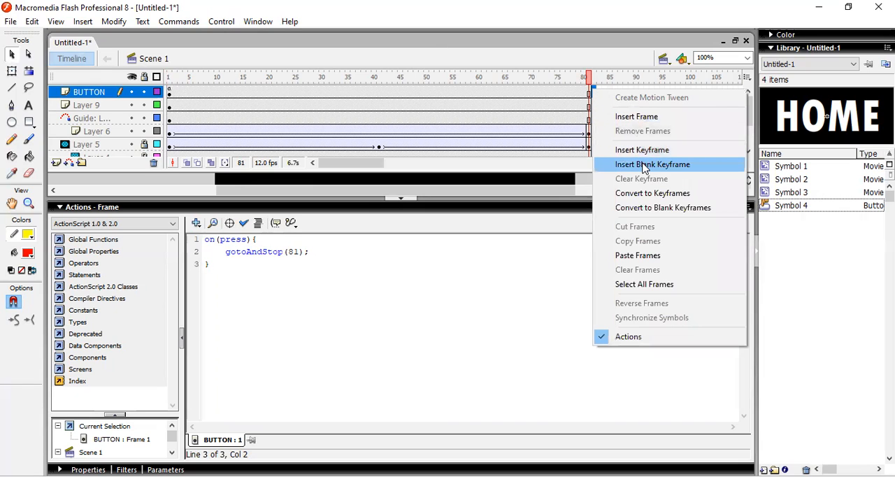
click(644, 165)
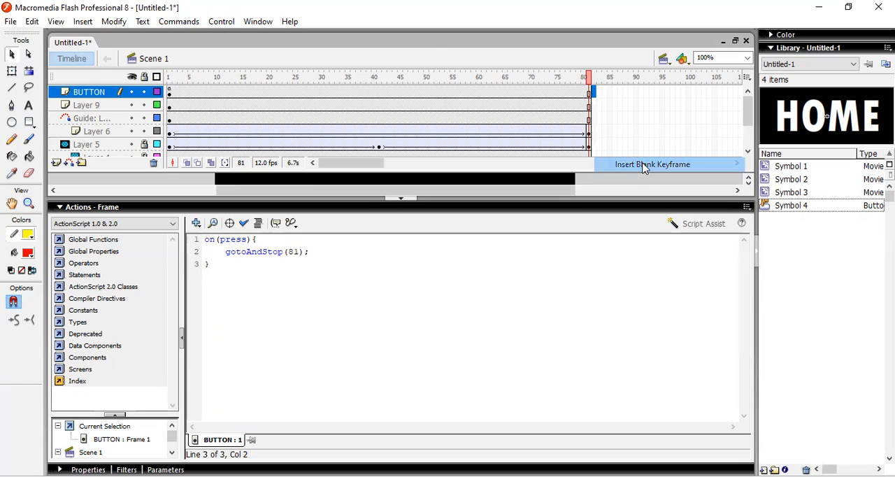
click(100, 209)
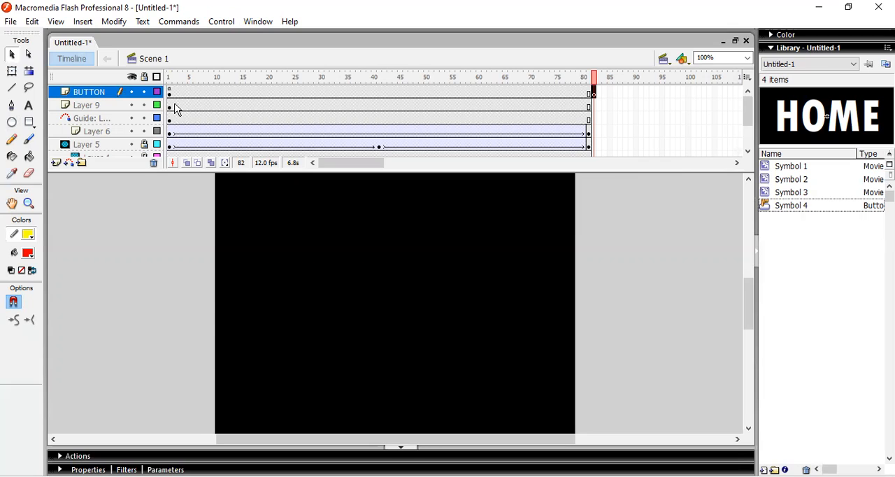
Test the movie with the new script and read the compiler output, then close both windows
key(ctrl+Return)
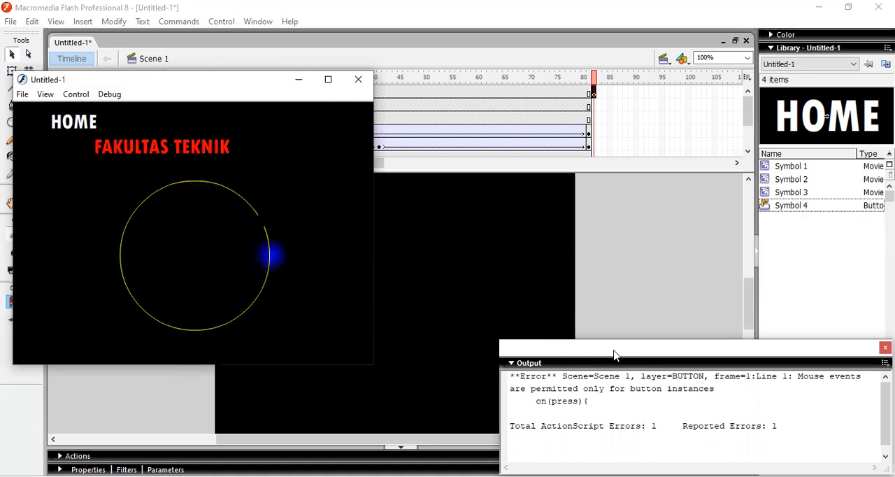
drag(573, 353, 471, 213)
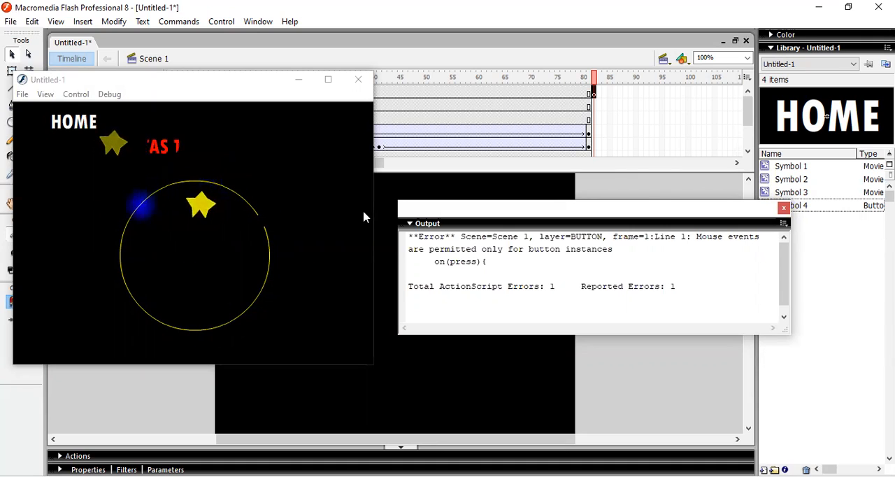
click(785, 207)
click(357, 82)
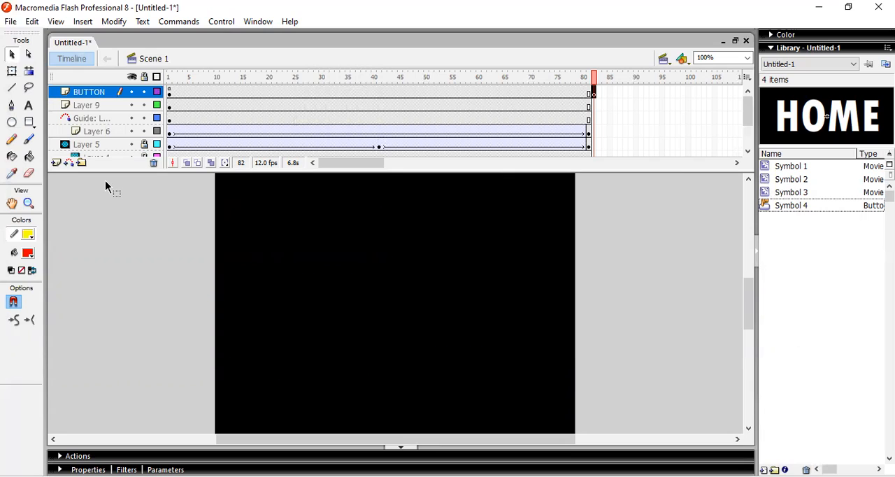
Change the gotoAndStop target to 82 in the script on frame 1 of the BUTTON layer
key(F9)
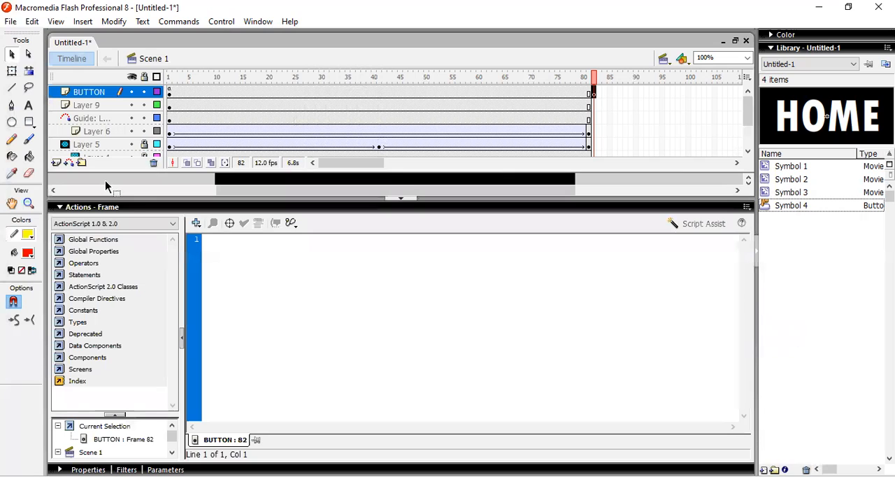
click(167, 91)
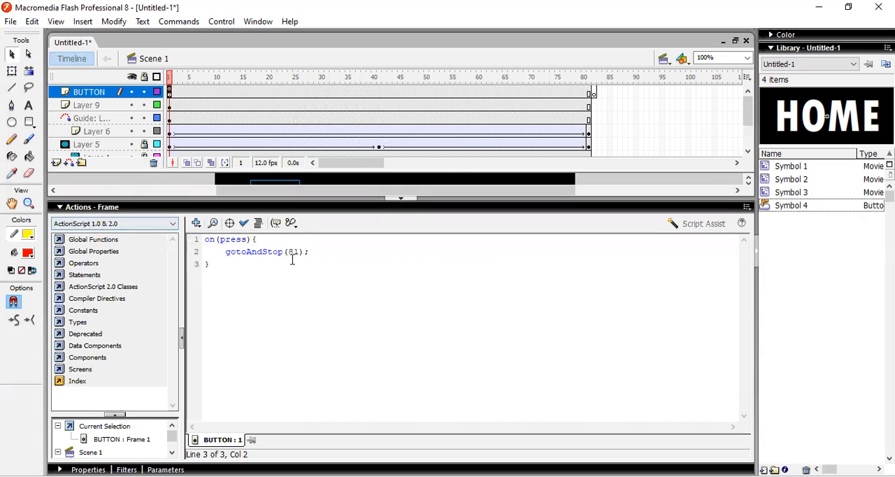
click(329, 260)
click(336, 258)
key(Left)
key(Left)
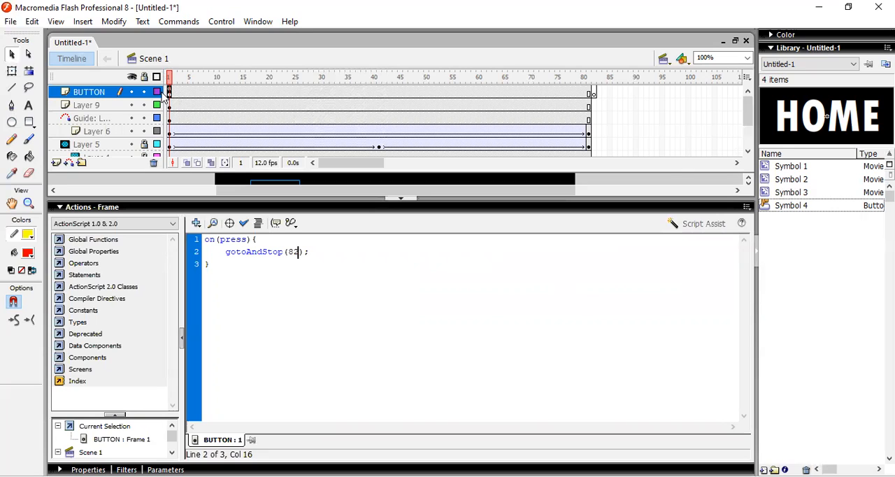
click(129, 206)
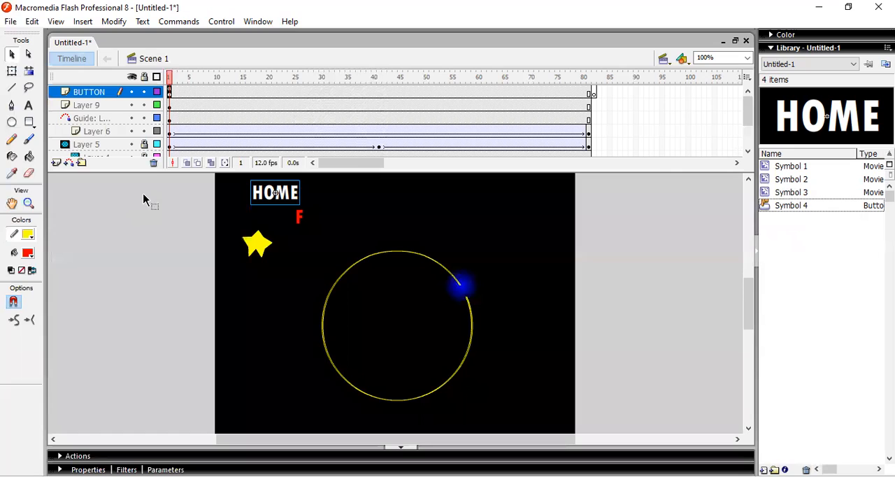
click(144, 197)
click(263, 202)
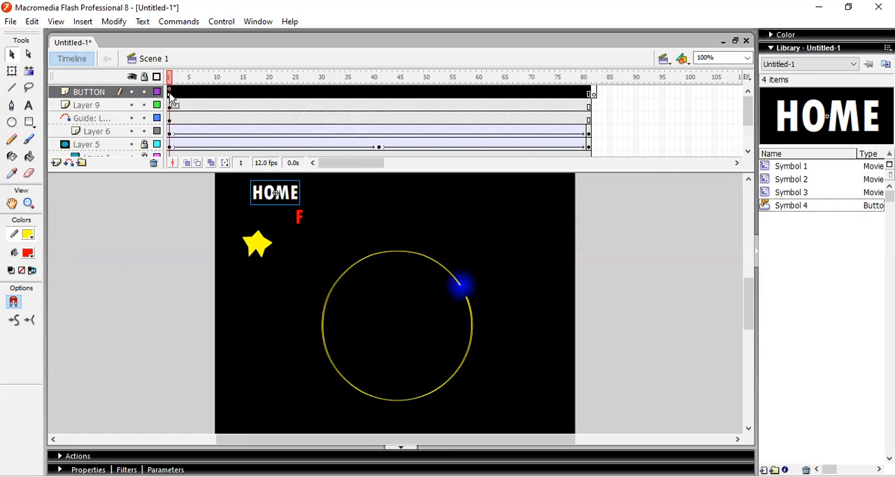
click(246, 208)
click(261, 200)
click(131, 195)
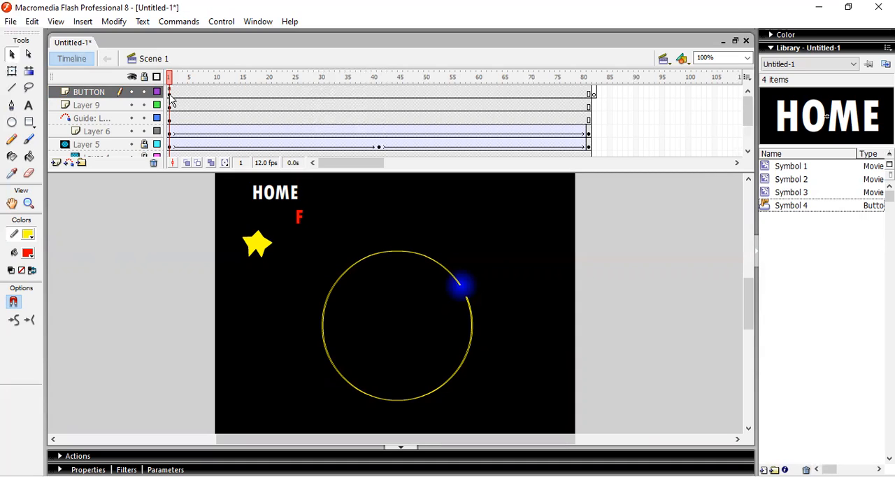
Check the script attached to the HOME button instance and collapse the script editor
click(170, 93)
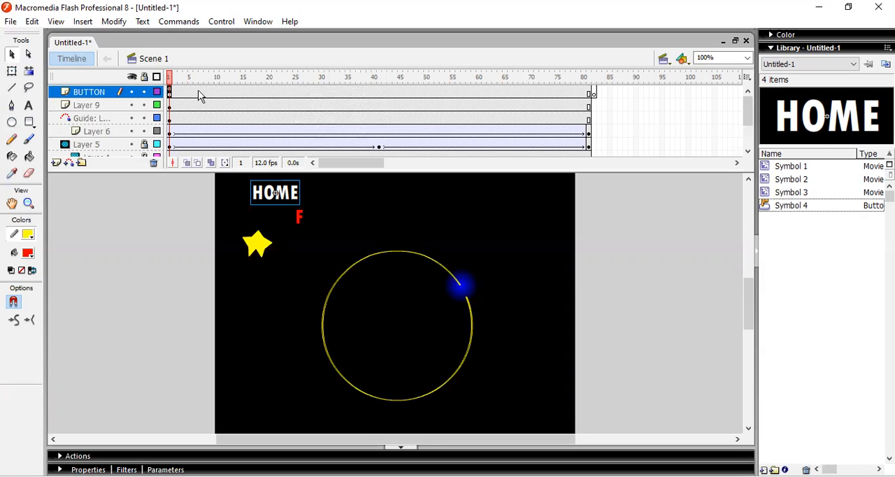
click(141, 226)
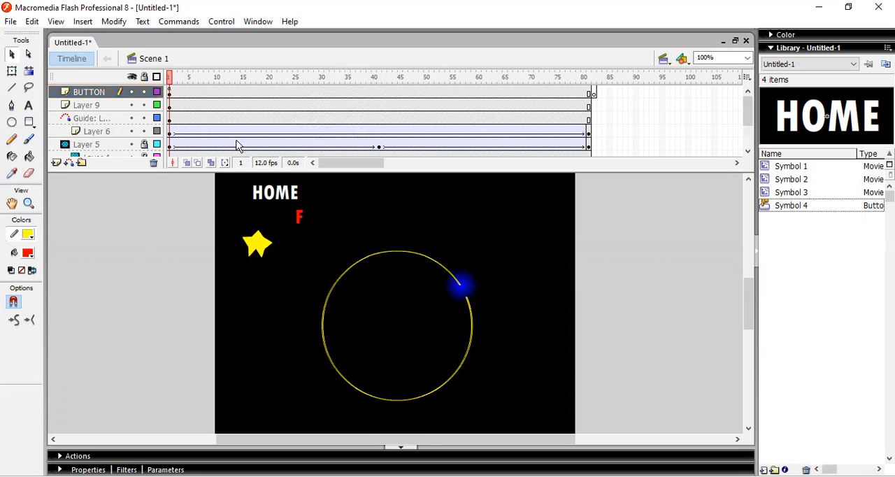
click(266, 197)
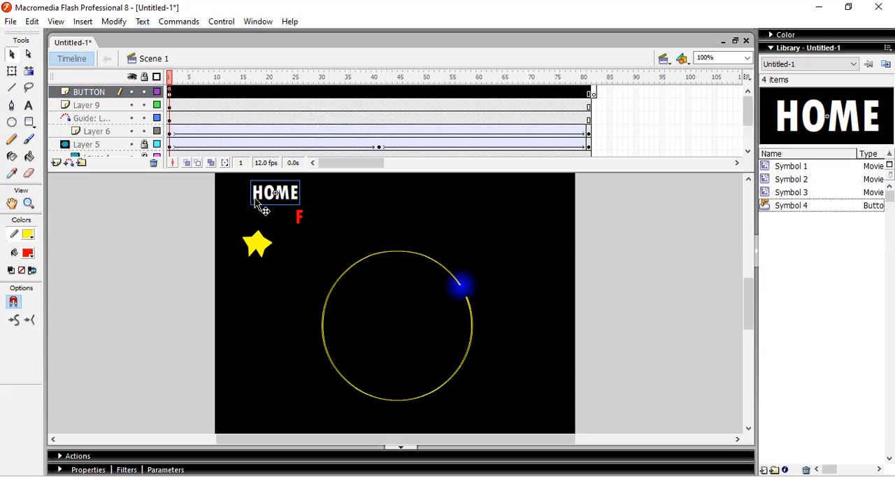
key(F9)
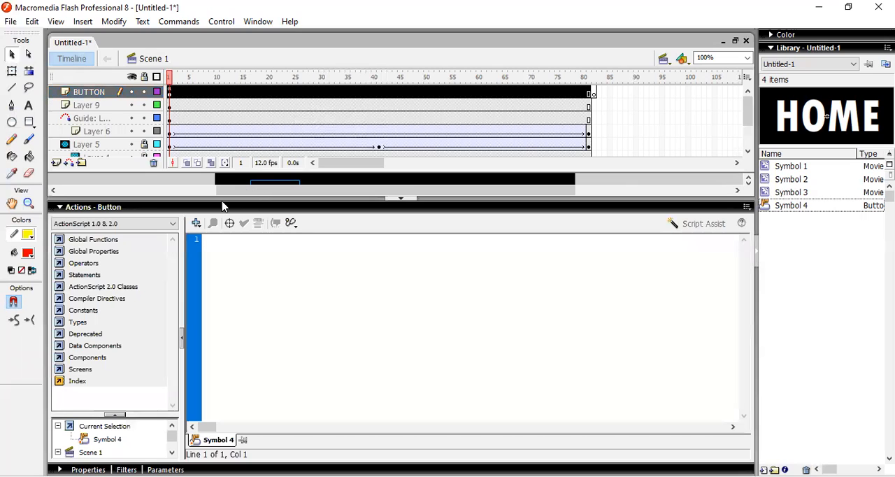
click(83, 208)
click(176, 100)
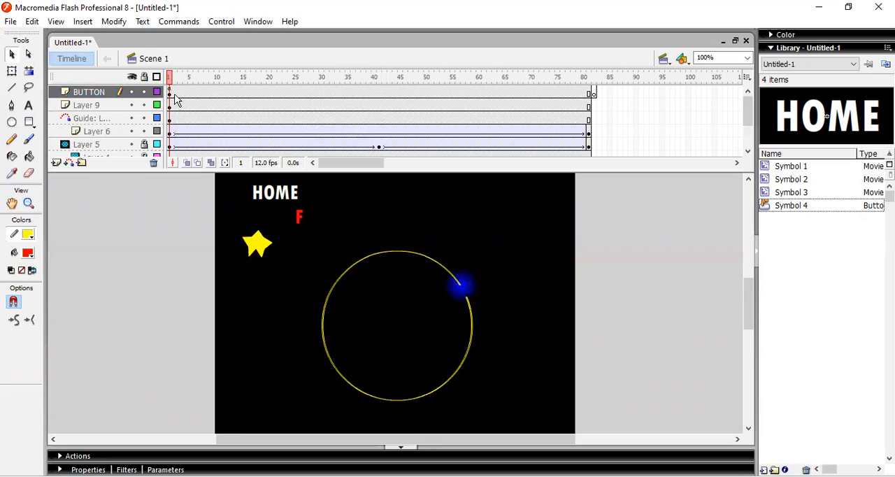
Cut the whole on(press) script from frame 1 of the BUTTON layer and collapse the script editor
click(170, 95)
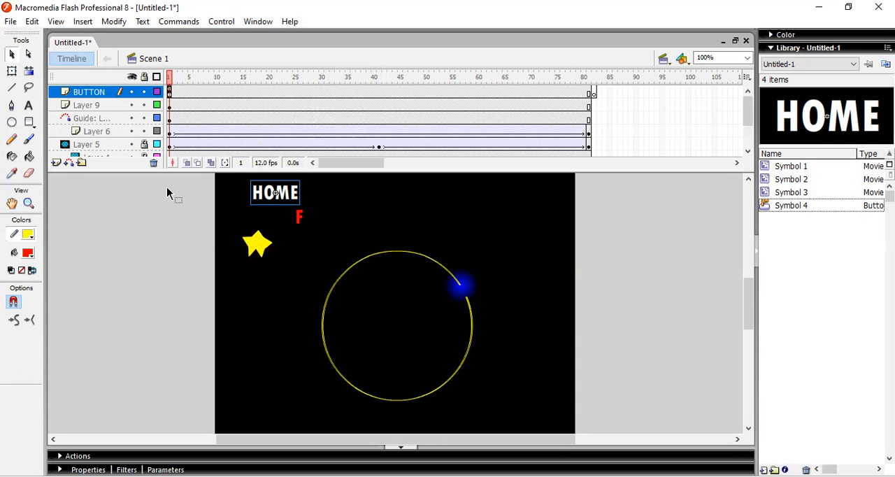
key(F9)
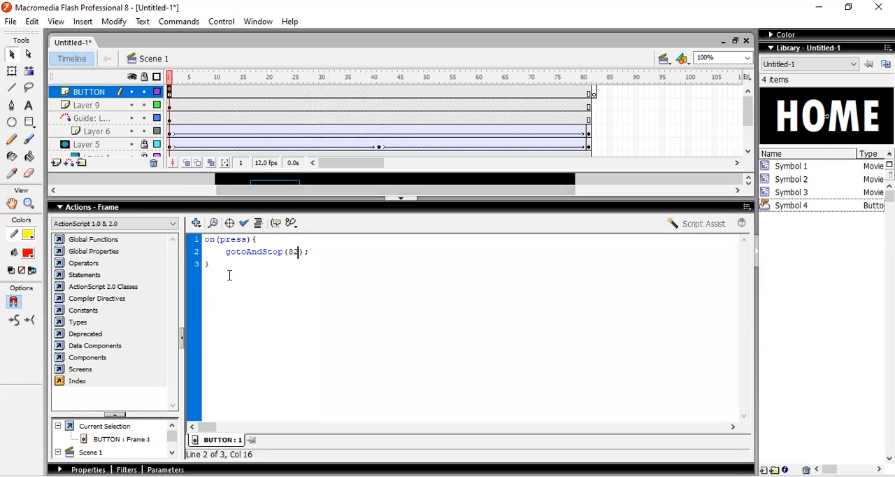
key(ctrl+a)
key(ctrl+c)
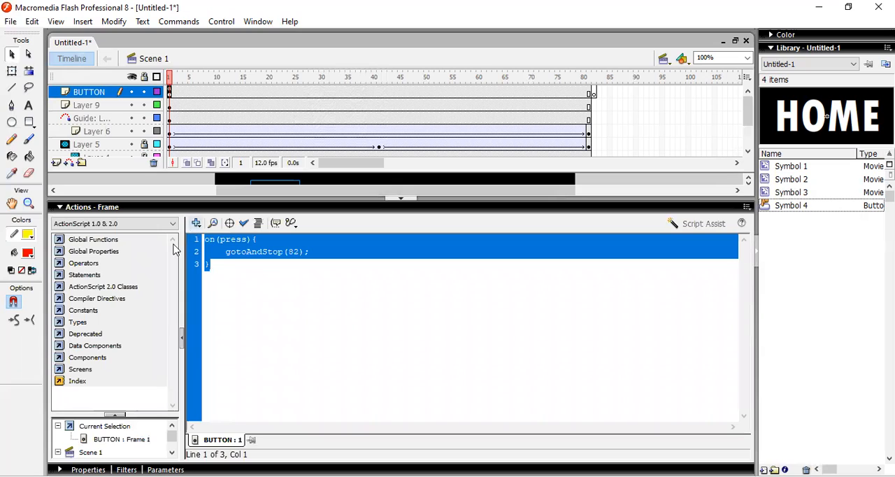
key(Delete)
click(106, 207)
click(142, 243)
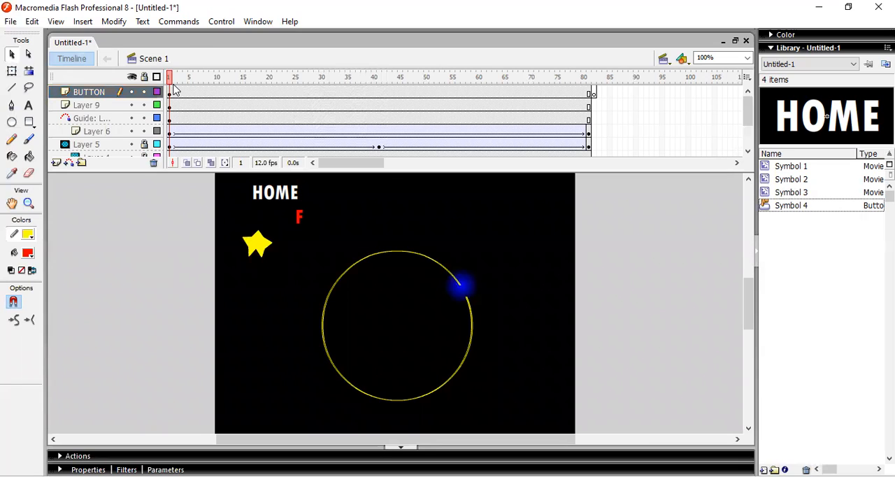
Paste the on(press) script with gotoAndStop(82) onto the HOME button instance, and test the movie
click(271, 203)
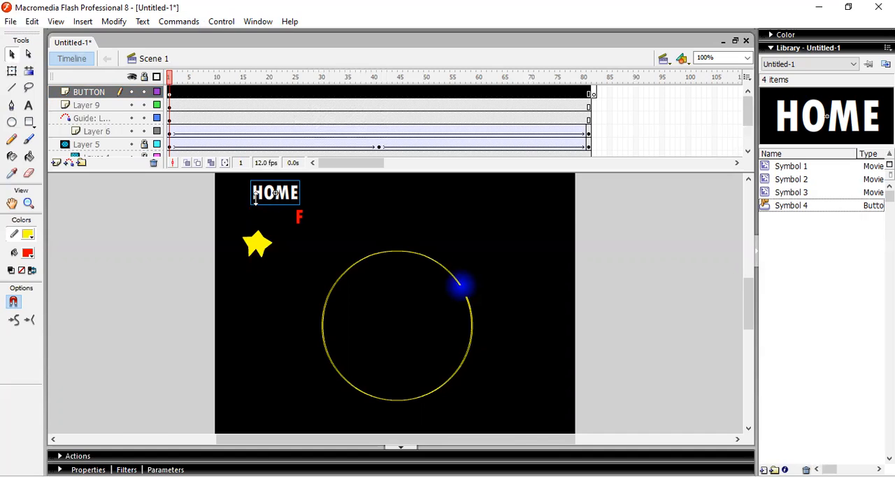
key(F9)
key(ctrl+v)
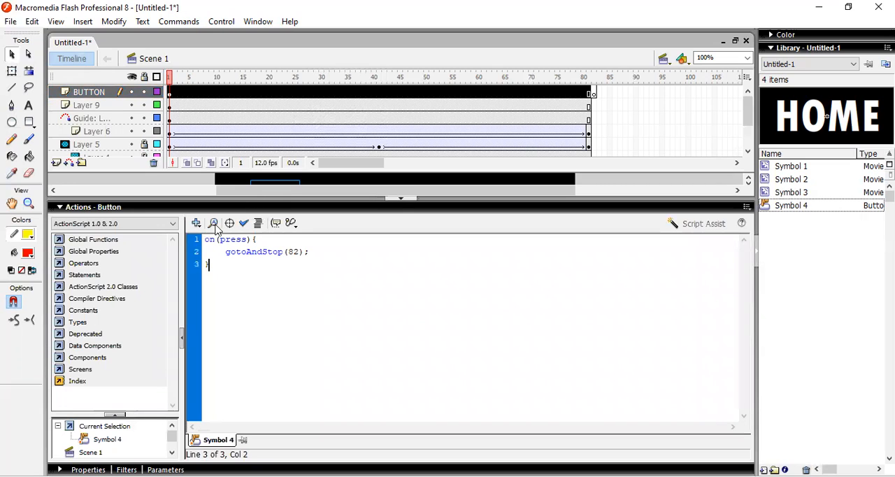
click(109, 207)
click(123, 250)
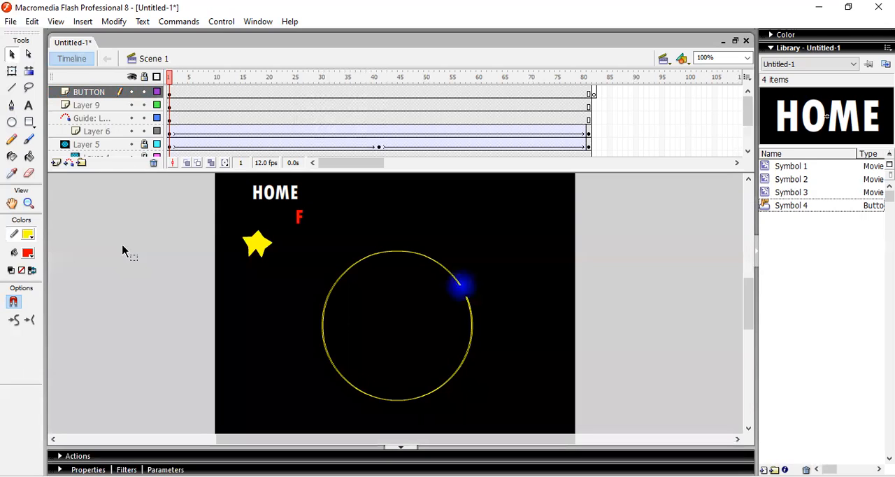
key(ctrl+Return)
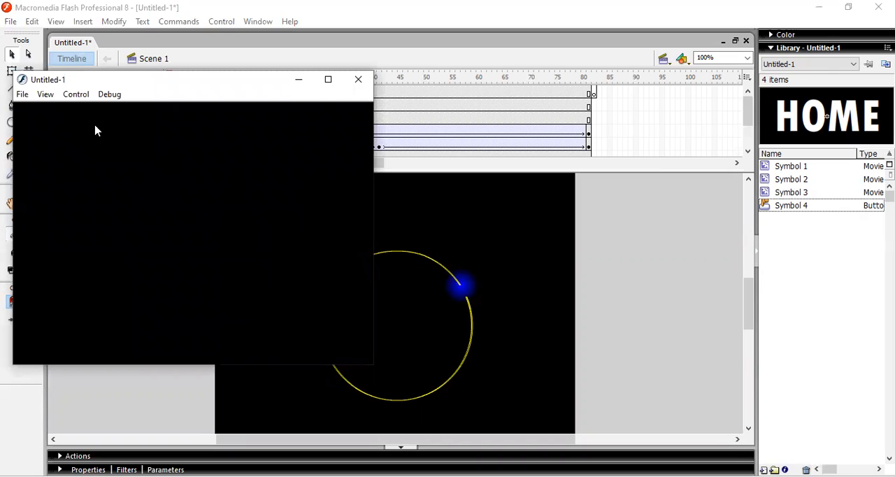
click(360, 81)
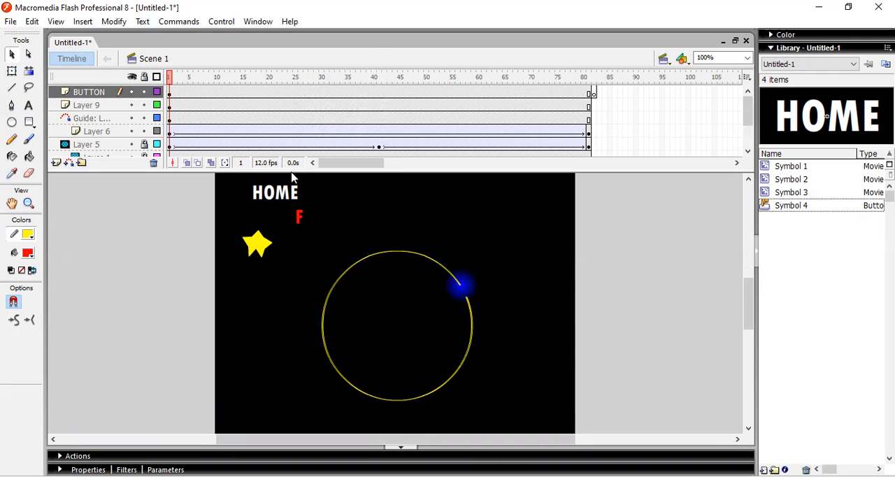
Enlarge the timeline to show all layers and shift all their frames so the animations start at frame 5
drag(293, 170, 290, 203)
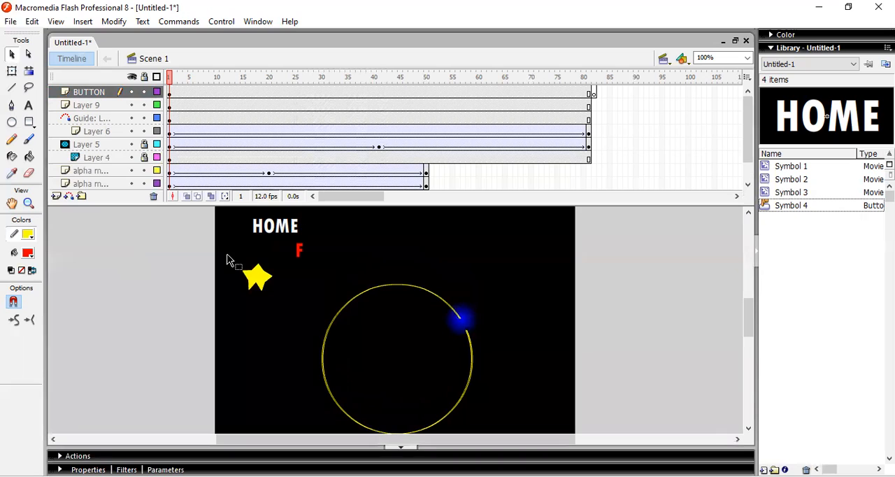
click(280, 227)
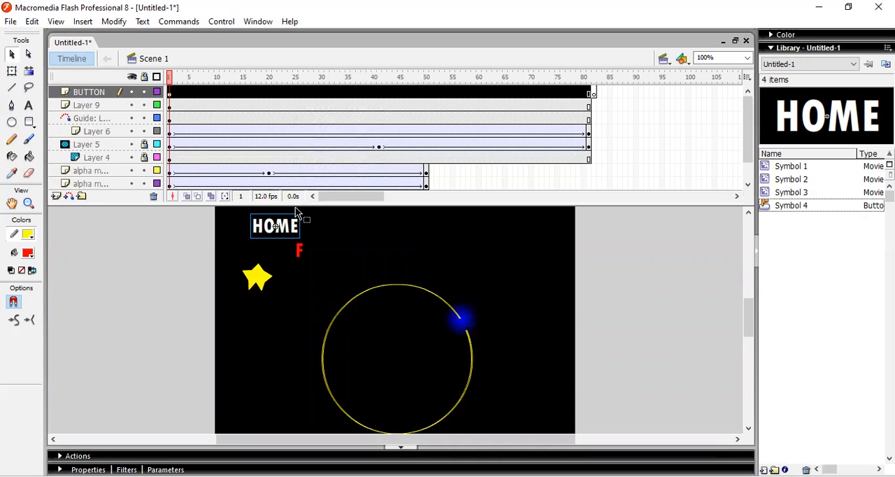
drag(293, 204, 286, 232)
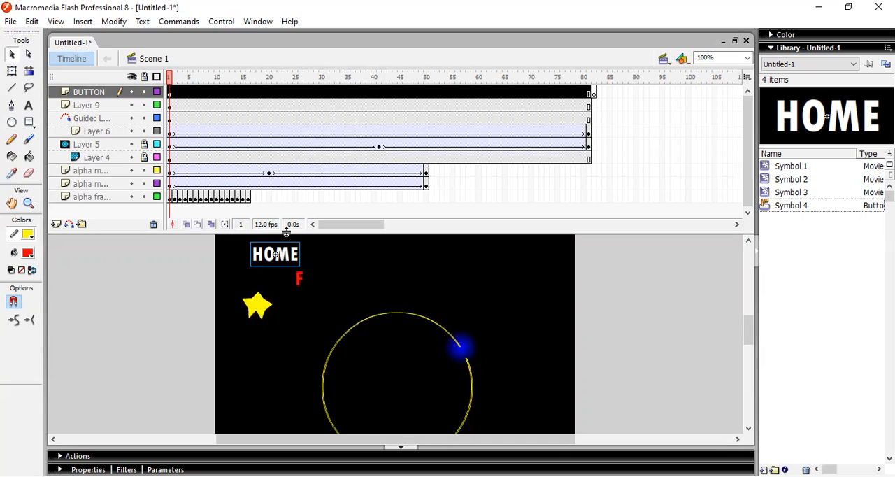
drag(599, 197, 448, 176)
drag(123, 150, 169, 92)
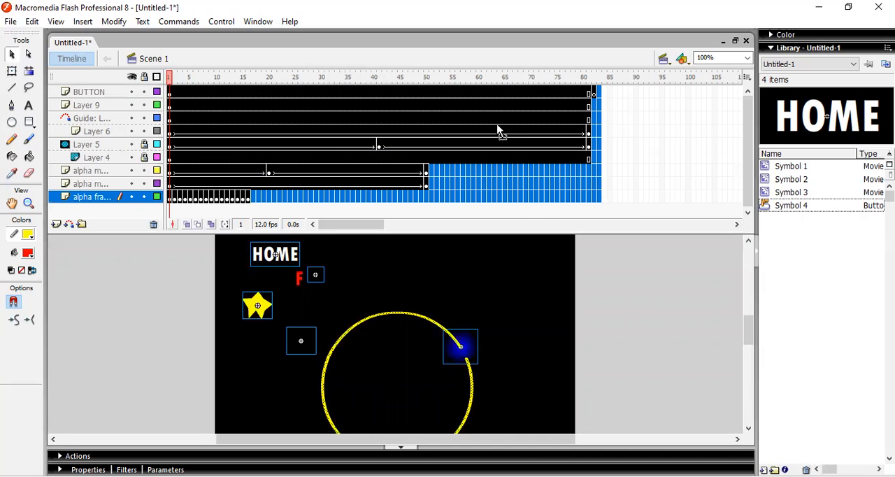
drag(501, 125, 525, 118)
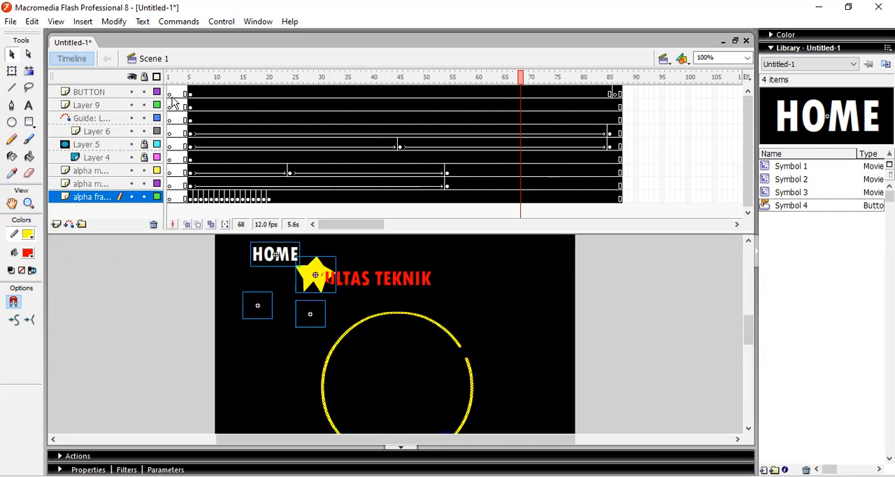
Add the text "enter" on frame 1 of the BUTTON layer and place it near the stage's horizontal centre
click(170, 94)
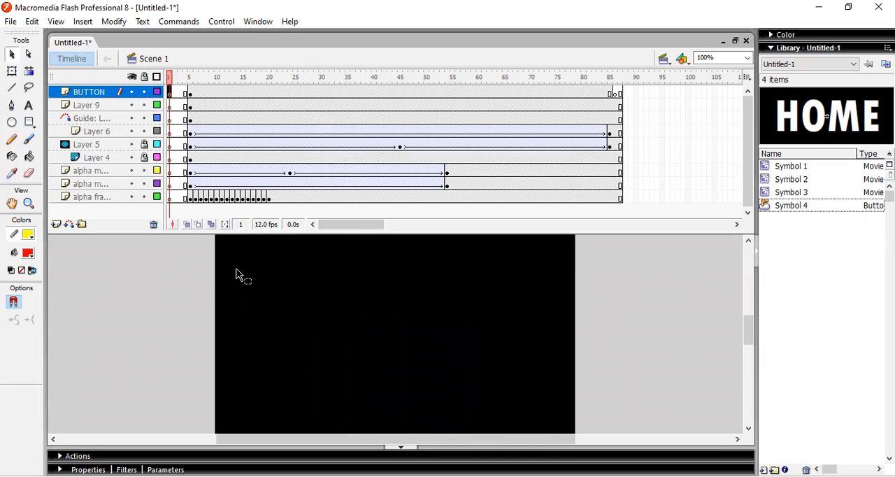
click(29, 105)
click(297, 287)
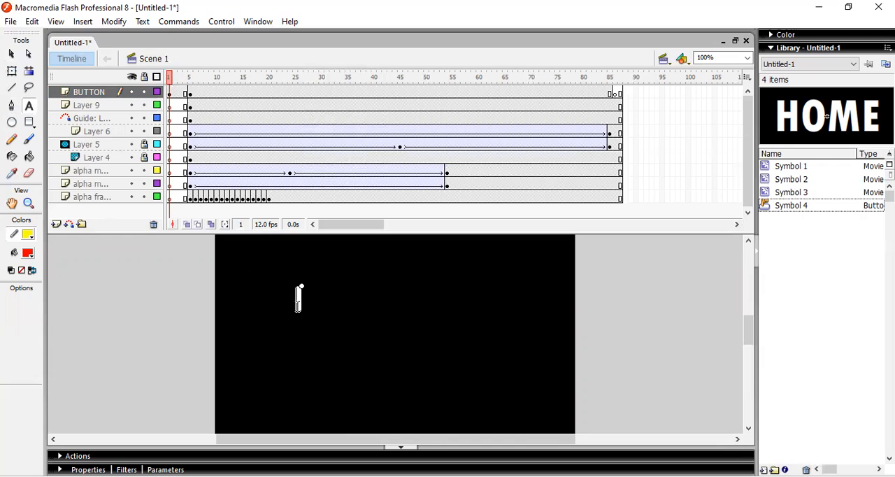
text(enter)
click(12, 53)
drag(328, 302, 381, 308)
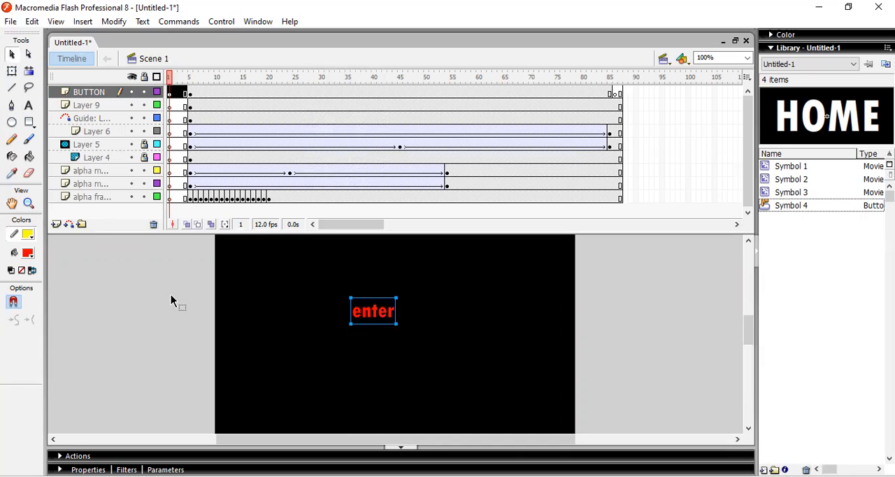
Convert the "enter" text to a Button symbol named Symbol 5
click(303, 322)
click(374, 322)
key(F8)
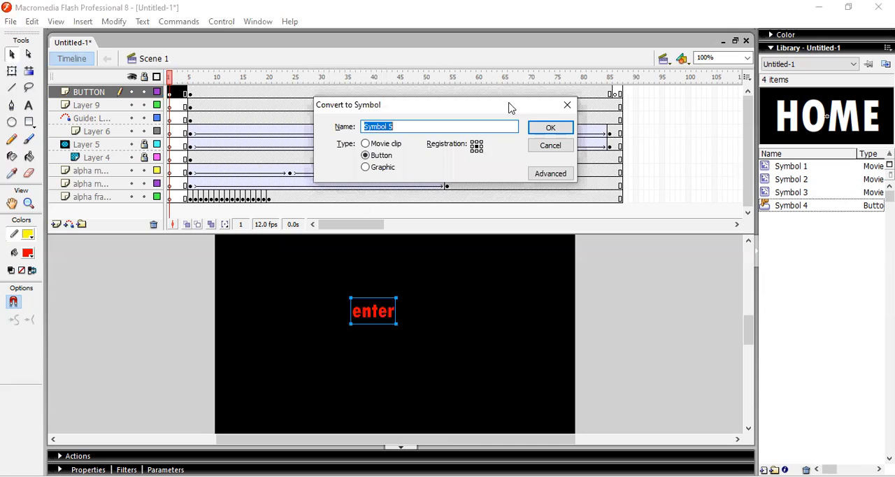
click(543, 128)
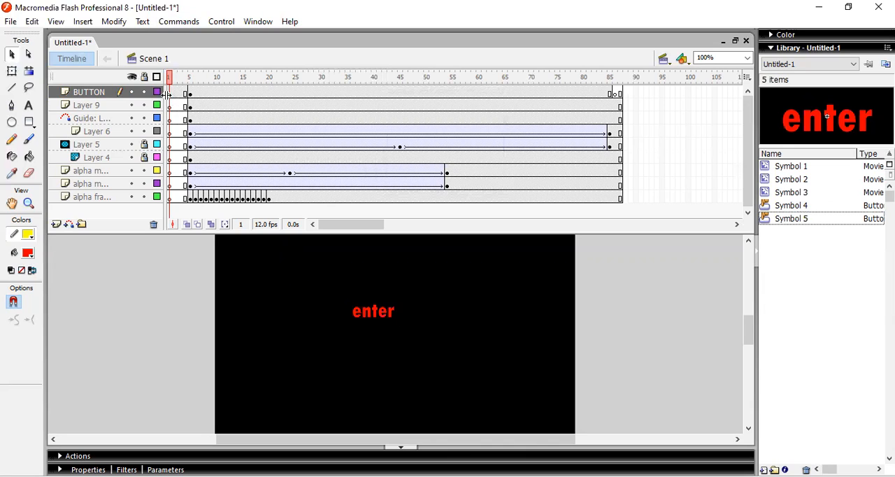
Paste the on(press) script onto the enter button instance and check the scripts on frames 5 and 1 of the BUTTON layer
click(375, 312)
key(F9)
key(ctrl+v)
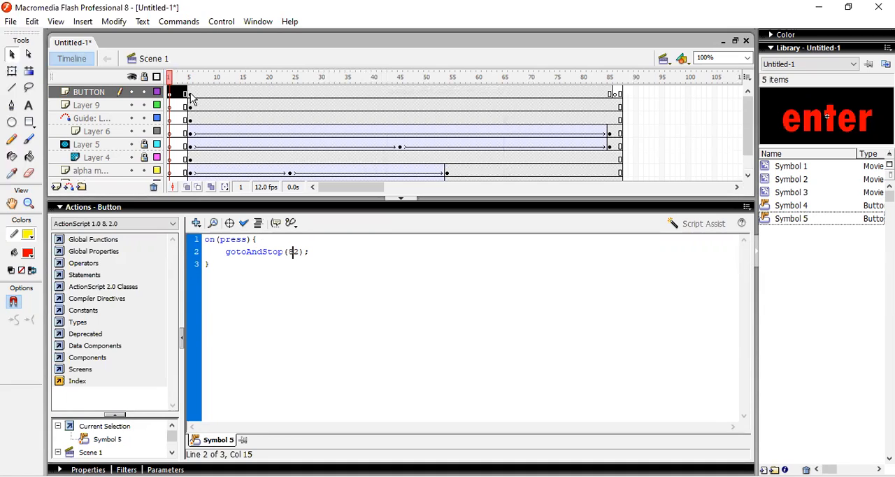
click(190, 95)
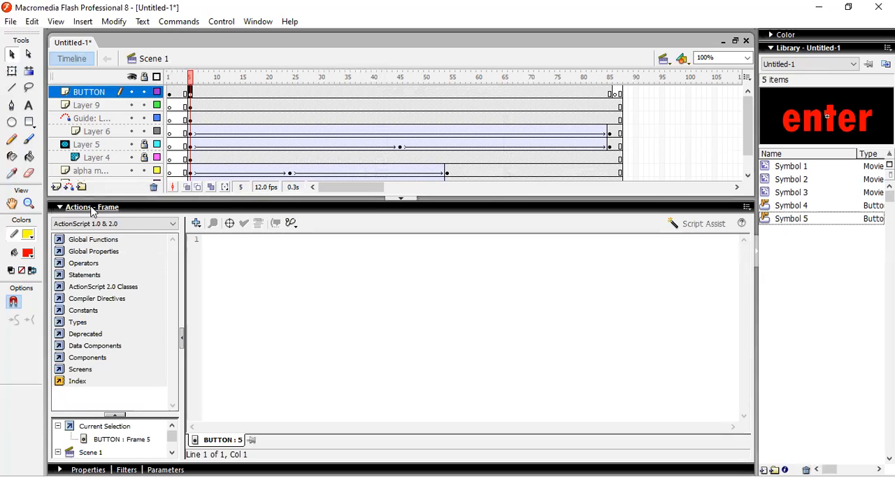
click(169, 94)
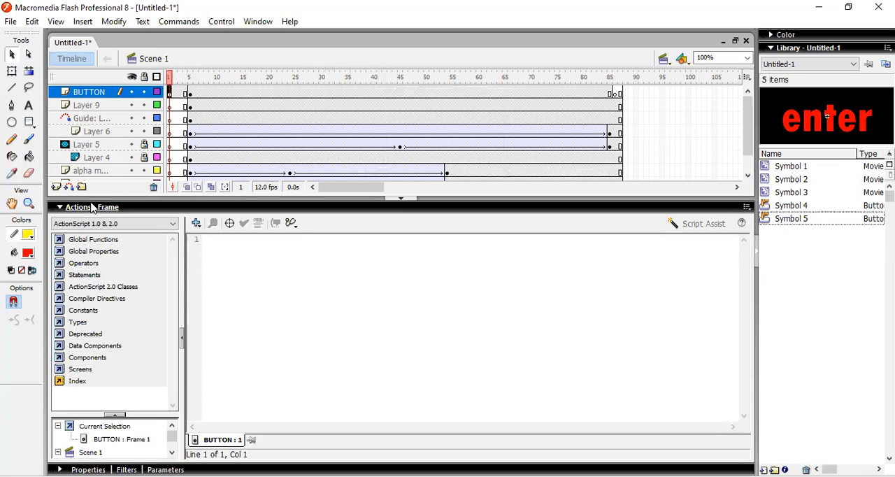
key(F9)
Change the enter button's statement to gotoAndPlay(5); and test the movie
click(387, 280)
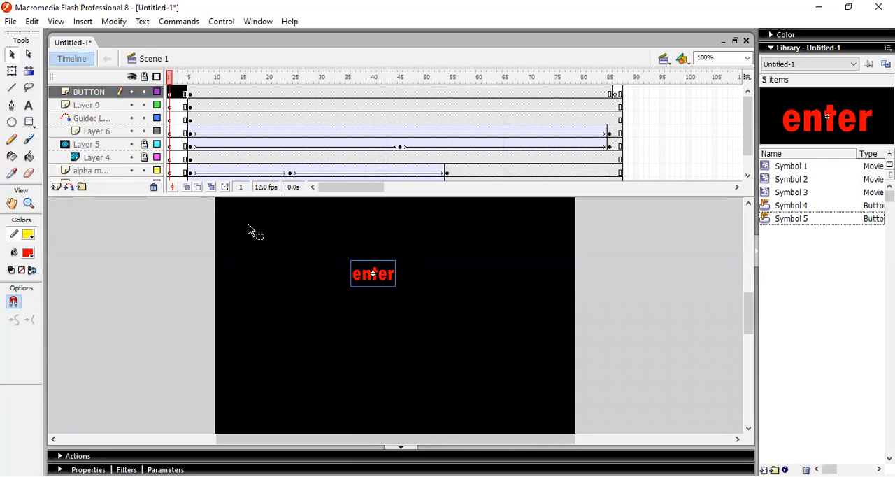
key(F9)
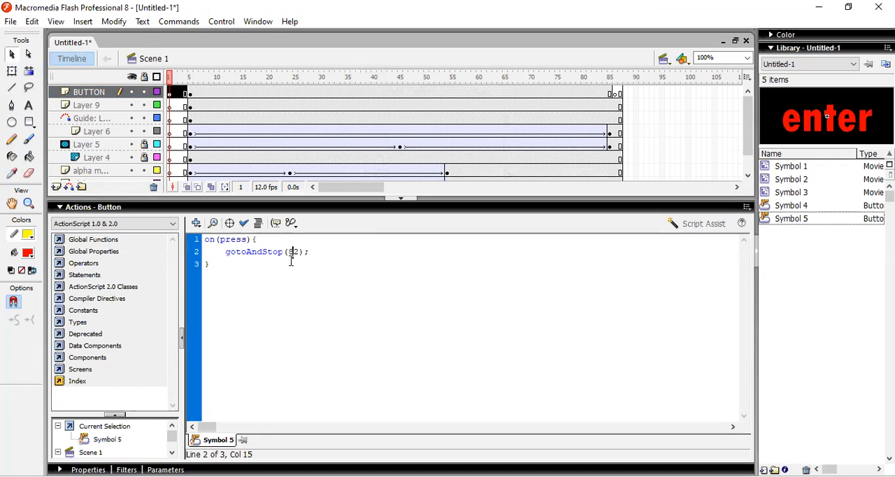
key(Delete)
key(BackSpace)
key(BackSpace)
key(BackSpace)
key(BackSpace)
key(BackSpace)
text(Play)
click(105, 207)
key(ctrl+Return)
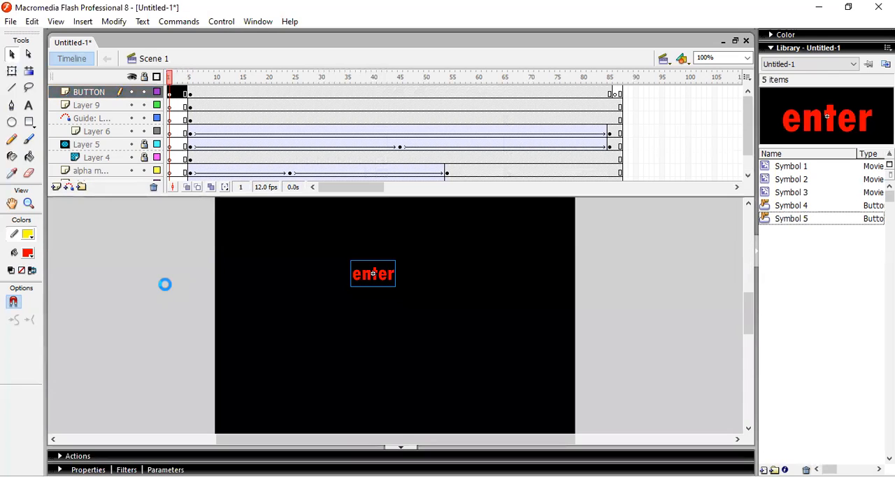
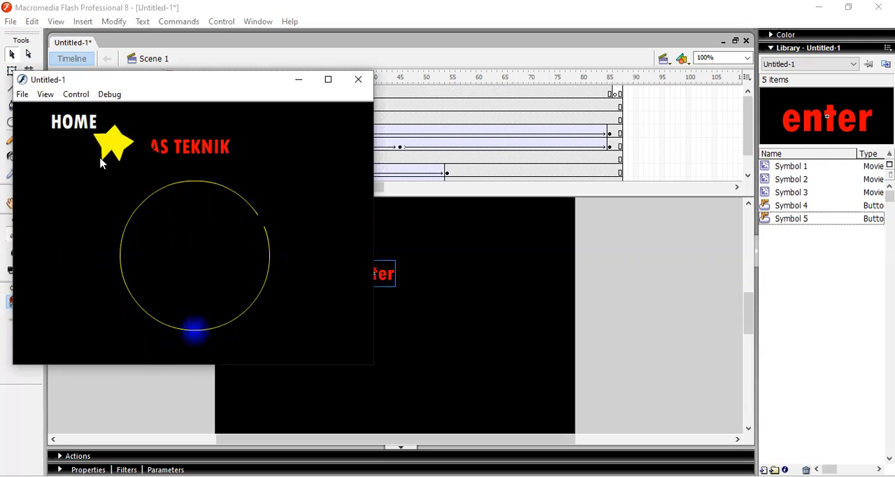
Add a stop(); action to frame 1 of the BUTTON layer
click(358, 79)
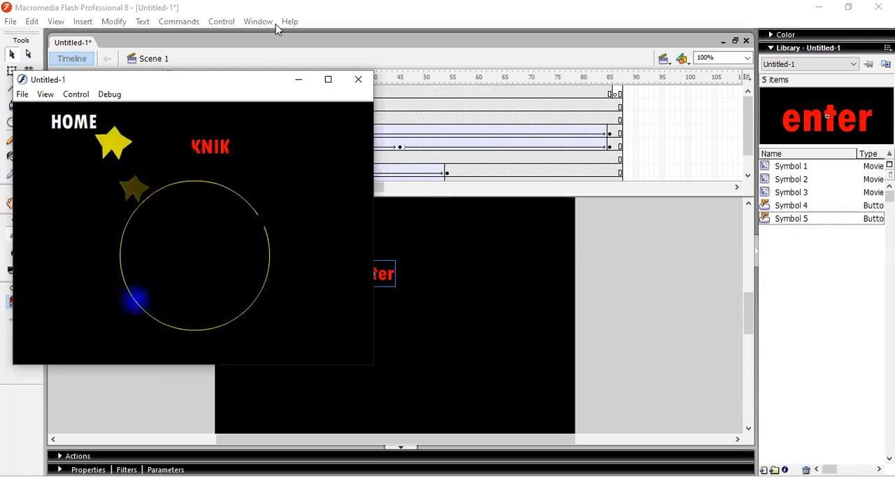
click(358, 79)
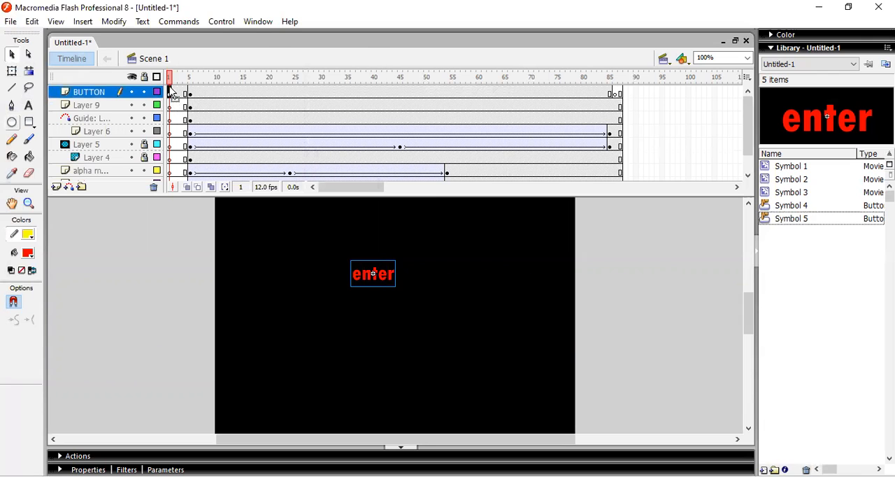
click(169, 91)
key(F9)
text(s)
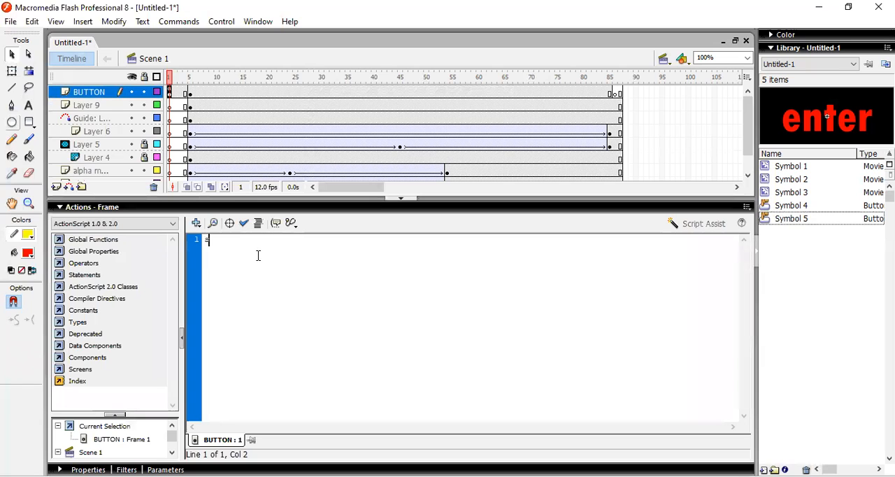
text(top();)
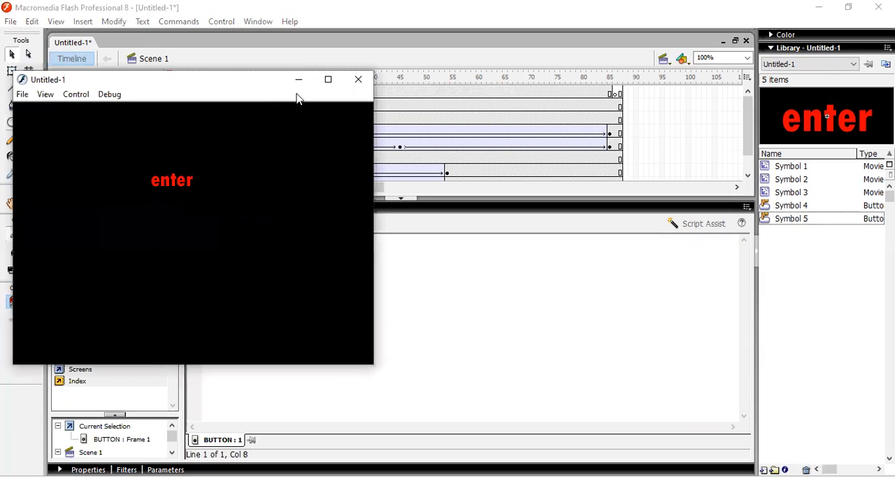
Test the enter button in the maximized movie preview and close the preview
click(328, 80)
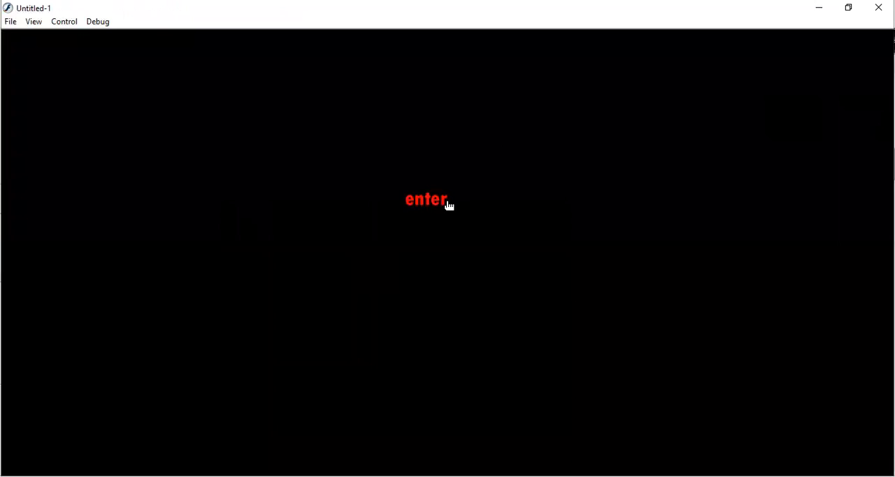
click(447, 201)
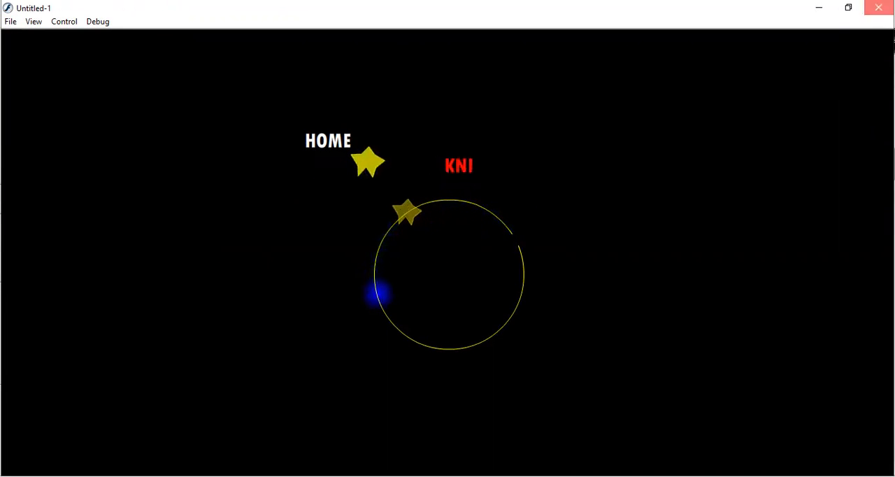
click(878, 7)
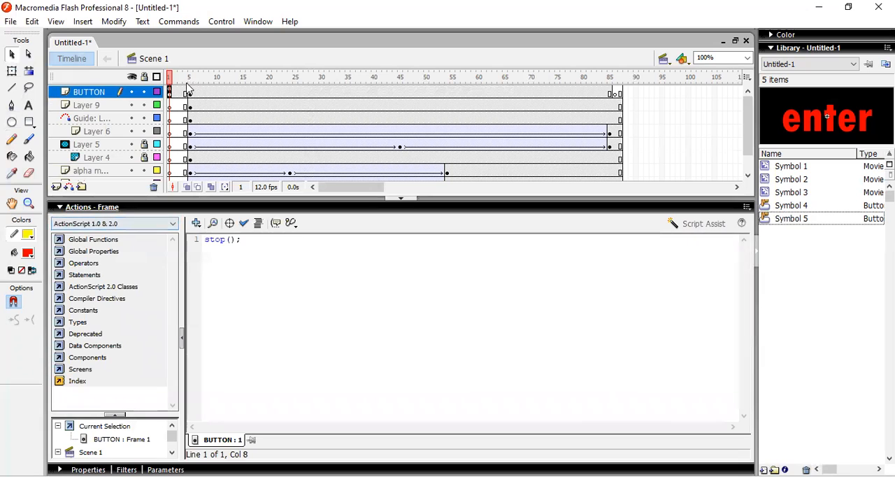
Try the statement gotoAndStop(5); in the enter button's script and test the button in the movie
key(F9)
click(359, 276)
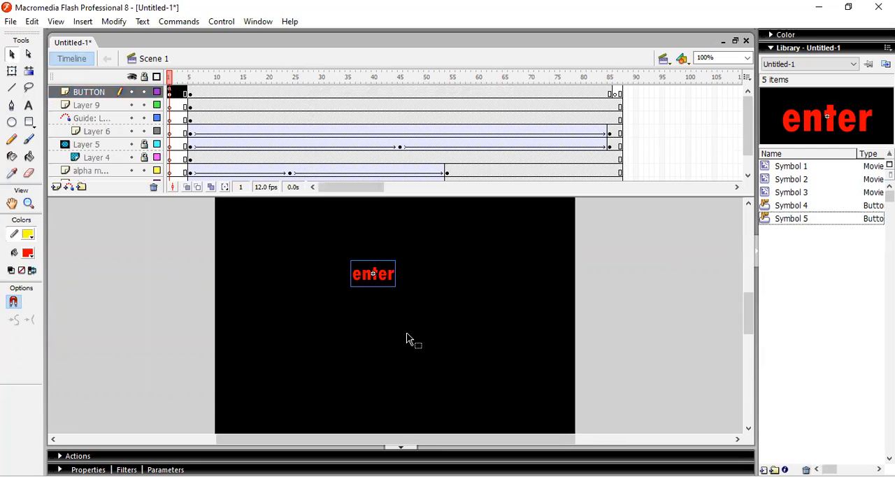
key(F9)
key(BackSpace)
key(BackSpace)
key(BackSpace)
key(BackSpace)
text(Stop)
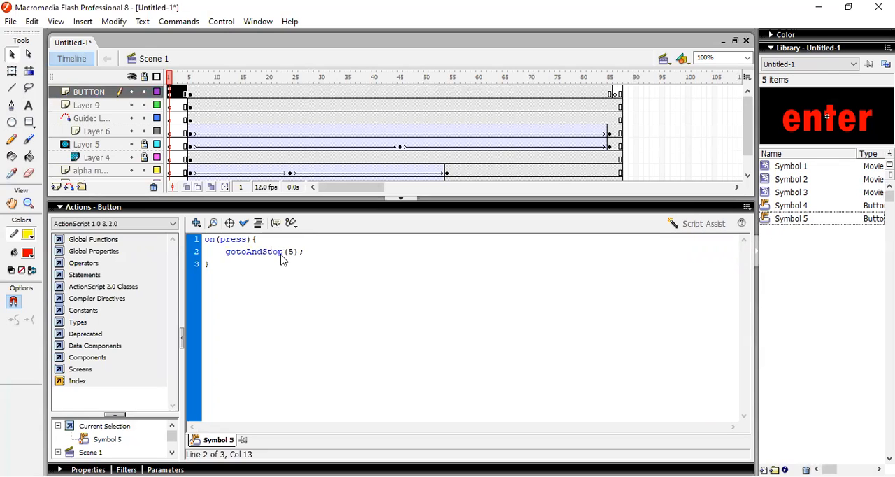
key(ctrl+Return)
click(162, 116)
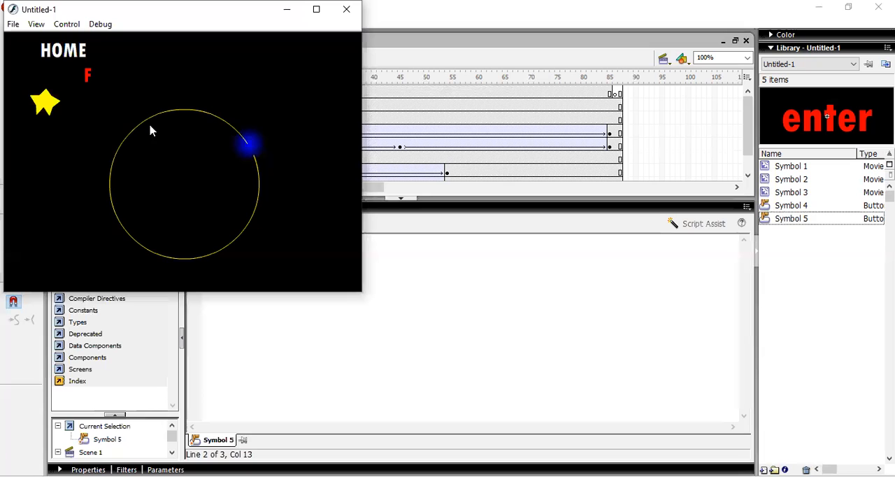
drag(160, 17, 150, 85)
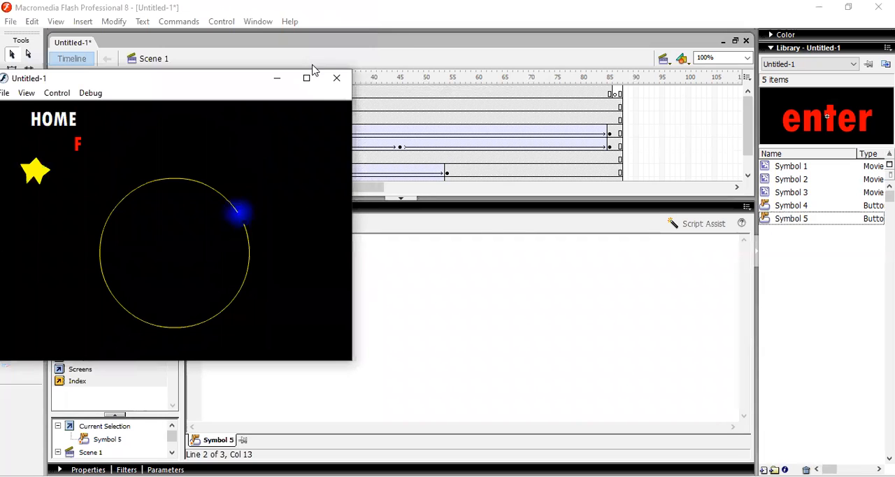
click(337, 79)
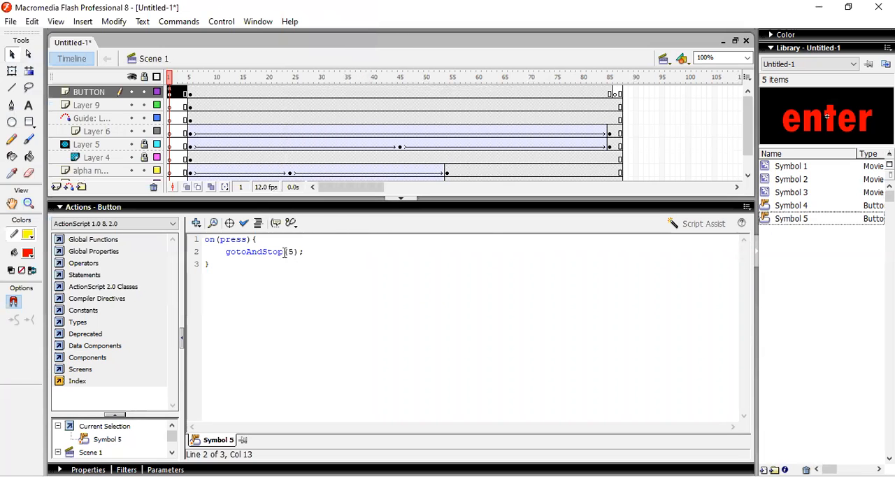
Change the enter button's statement back to gotoAndPlay(5);
key(BackSpace)
key(BackSpace)
key(BackSpace)
key(BackSpace)
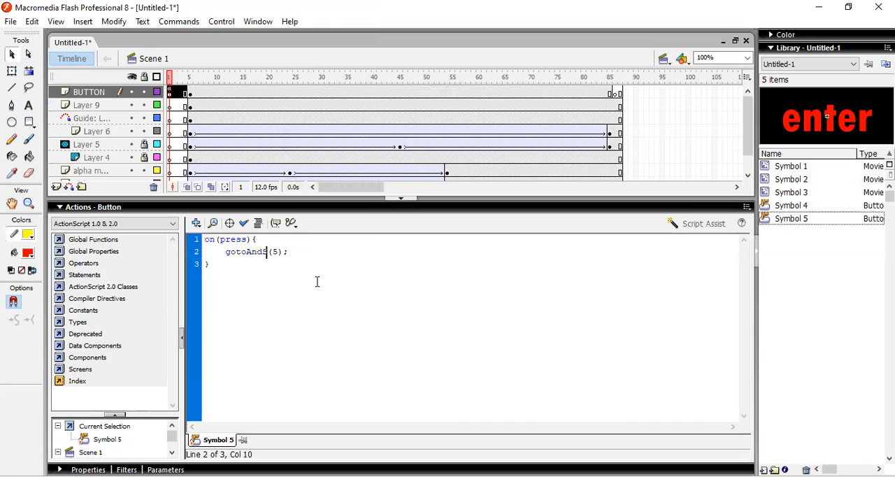
text(Play)
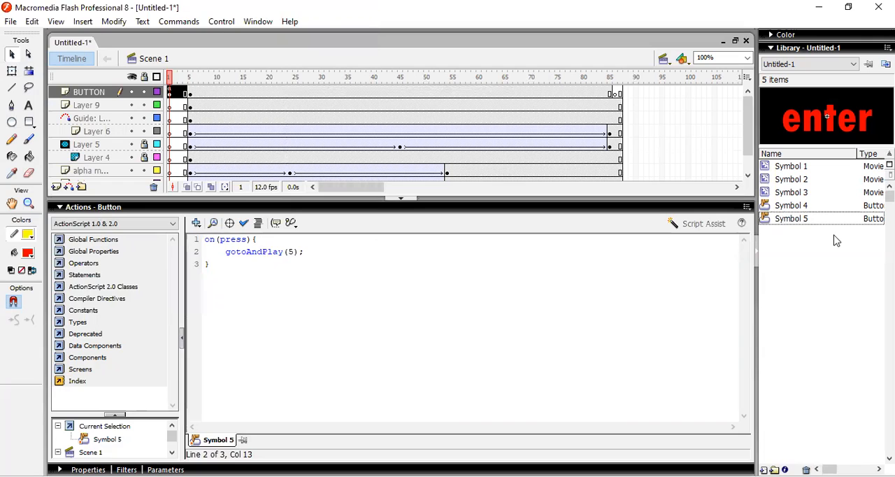
key(F9)
Test the movie by activating the enter button, and close the preview
key(ctrl+Return)
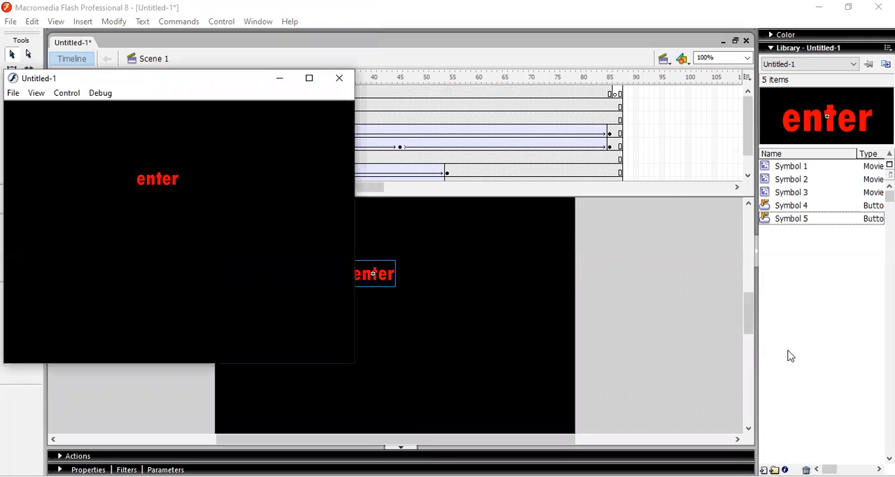
click(157, 179)
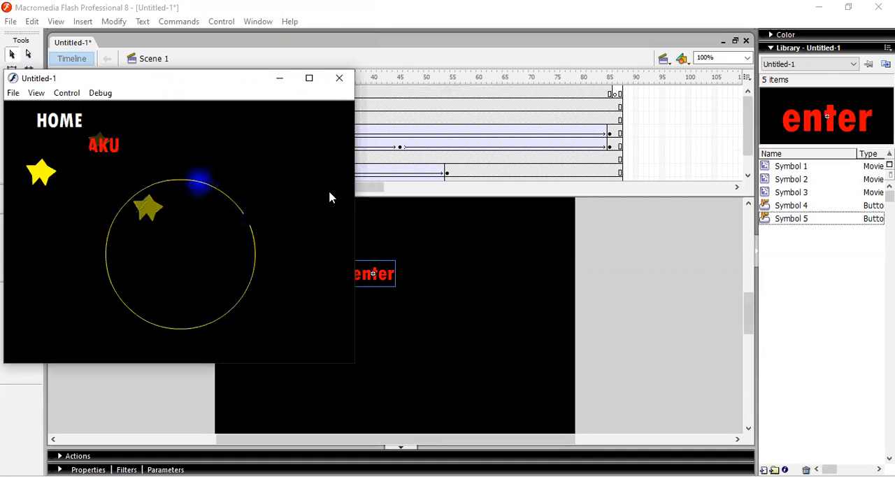
click(339, 78)
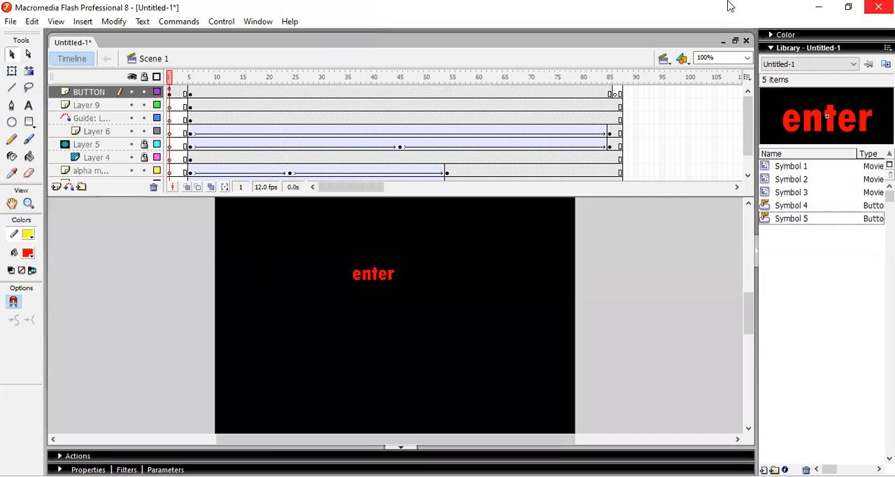
Add the action fscommand("FullScreen", true); to frame 1 of Layer 9
click(170, 106)
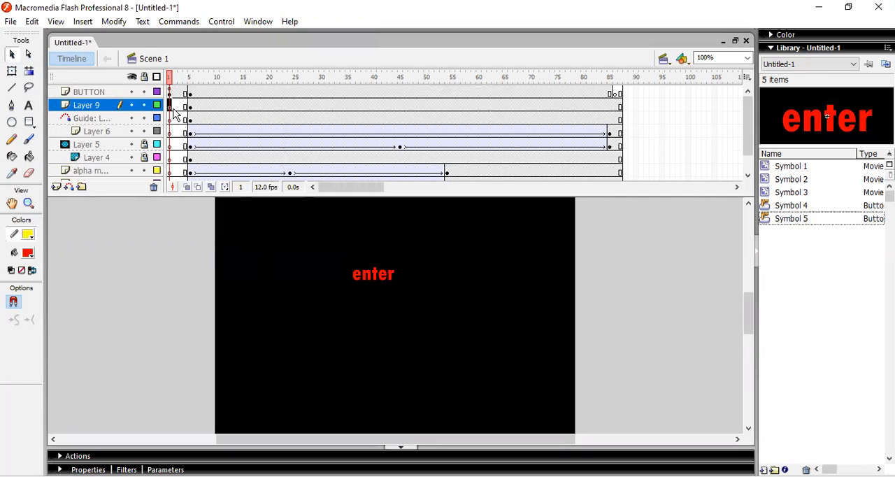
key(F9)
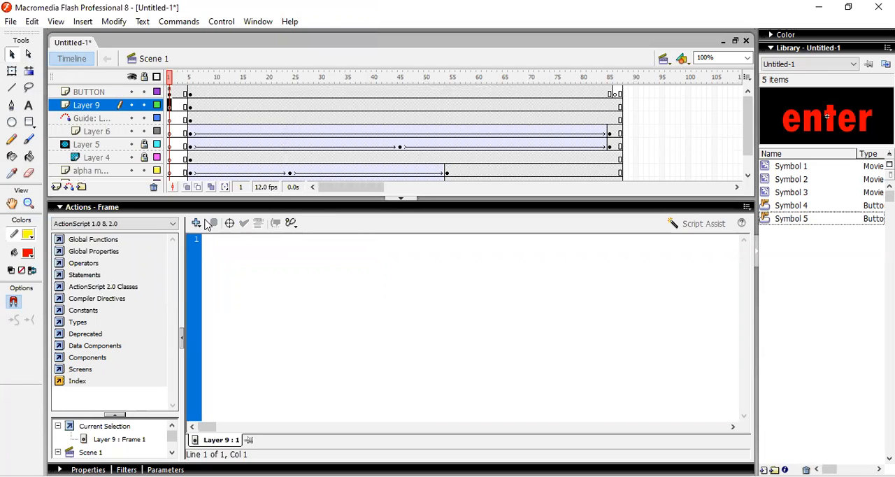
text(fs)
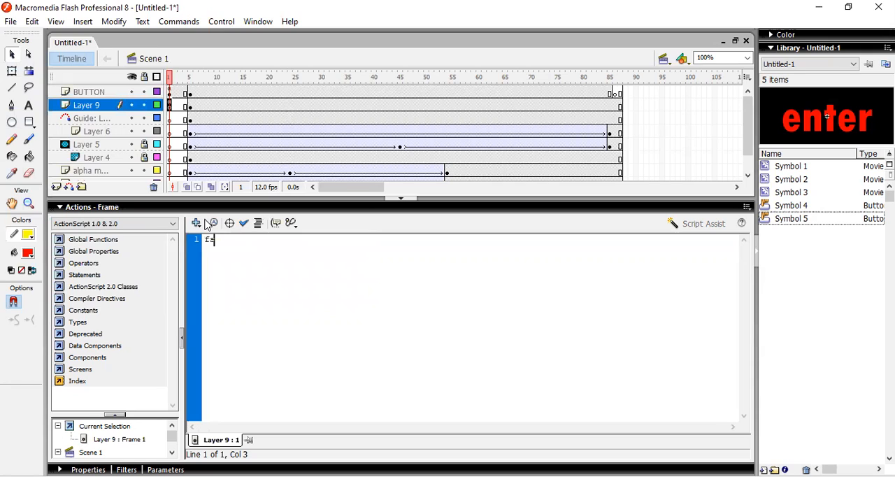
text(command()
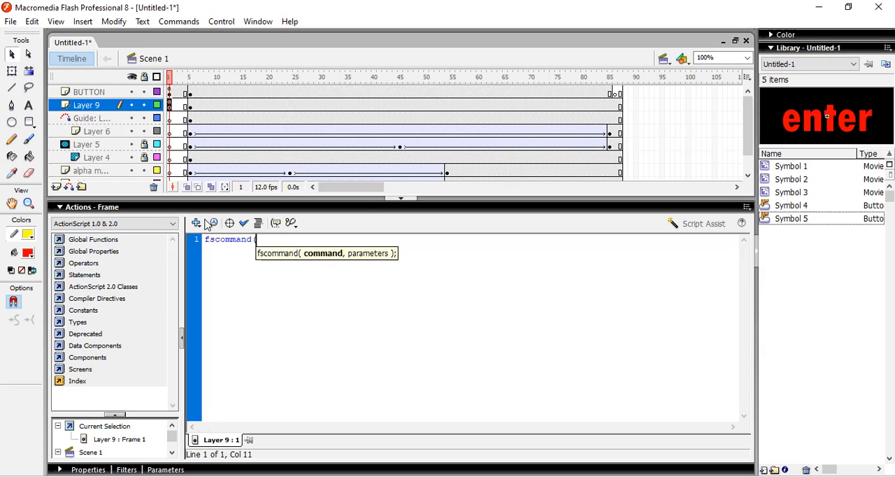
text("FullScreen", tr)
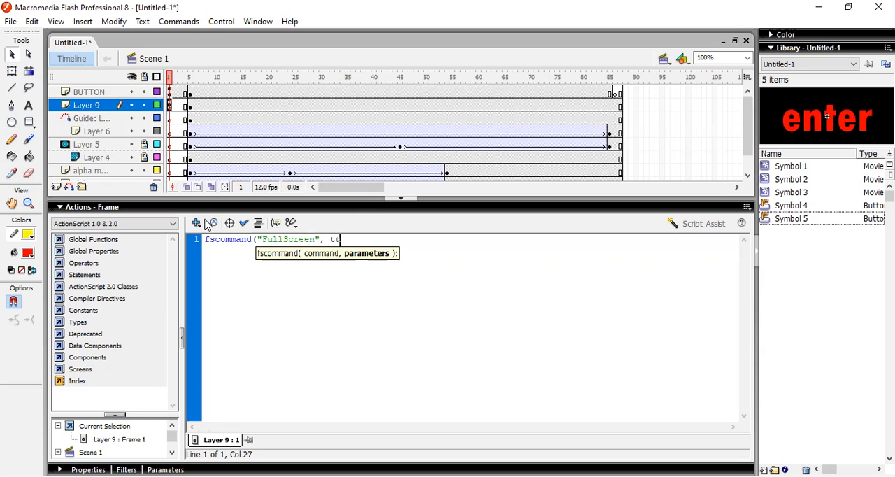
key(BackSpace)
text(rue);)
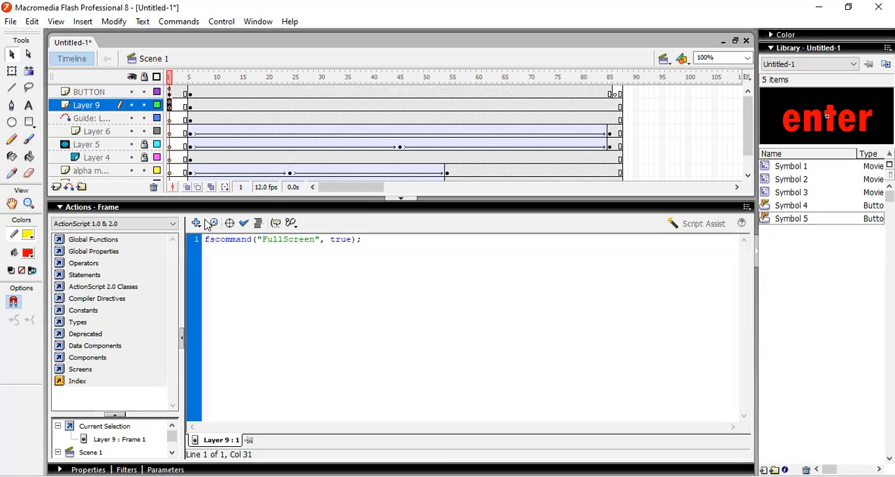
click(10, 56)
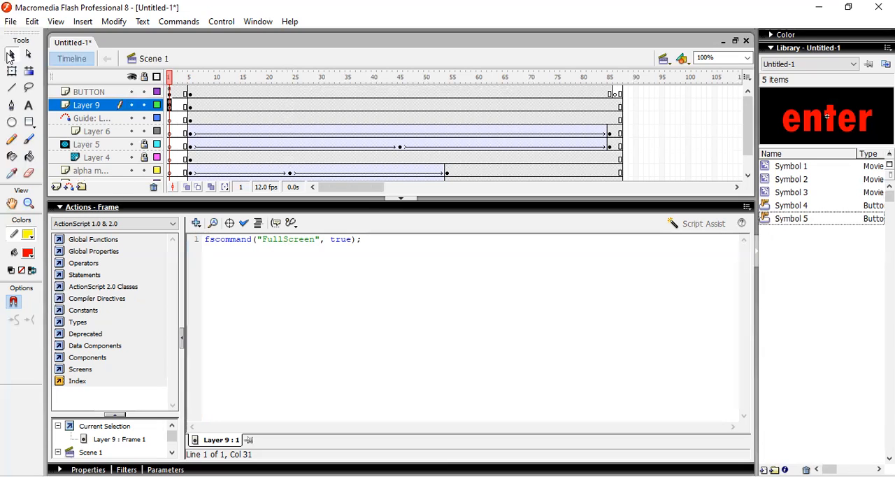
key(F9)
click(112, 248)
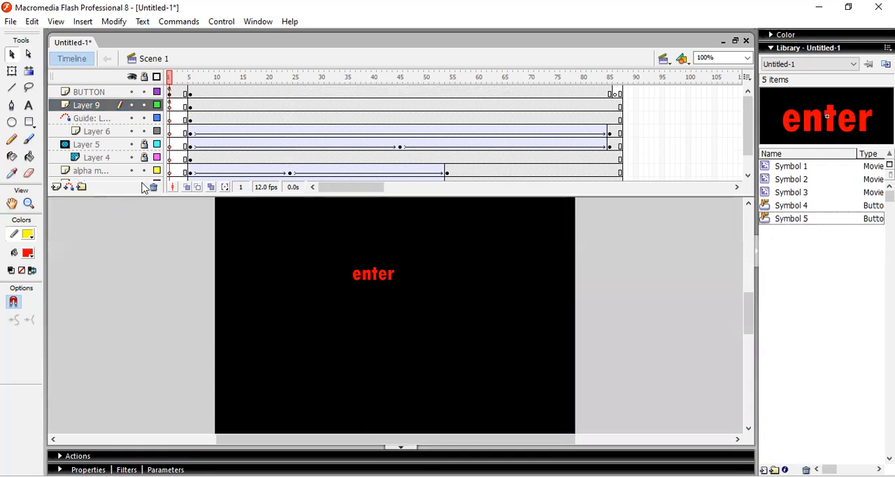
Save the document on Local Disk (D:) as "latihan mask. alpha. guide. button chapter 1" in Flash 8 Document format
key(ctrl+s)
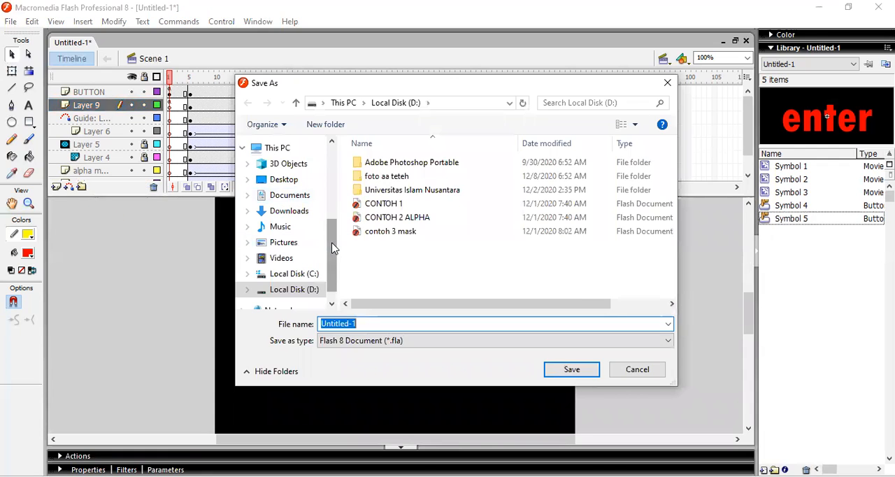
scroll(334, 265, down, 1)
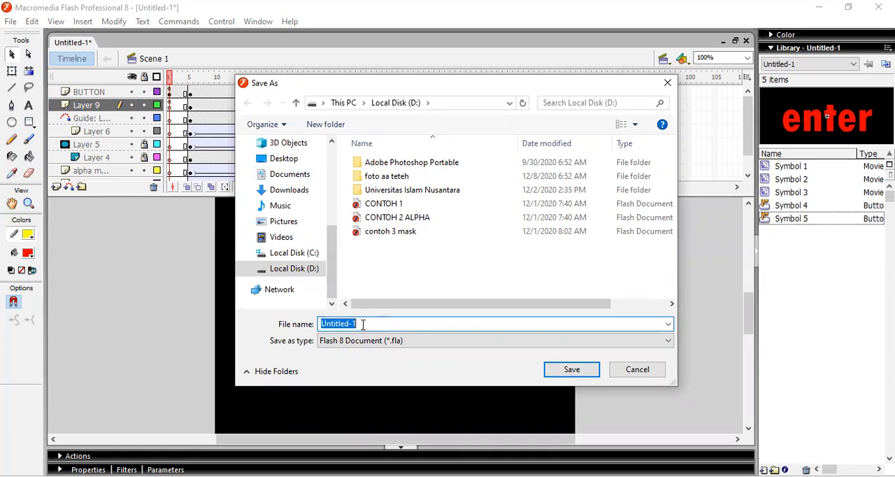
text(latihan)
text( 4)
key(BackSpace)
text(mask)
text(. alp)
key(BackSpace)
text(lpha. gu)
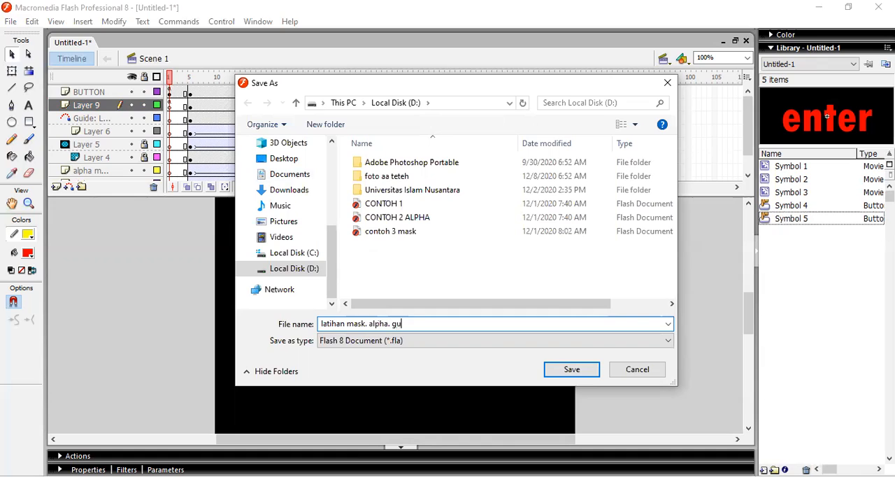
text(ide. button chapter 1)
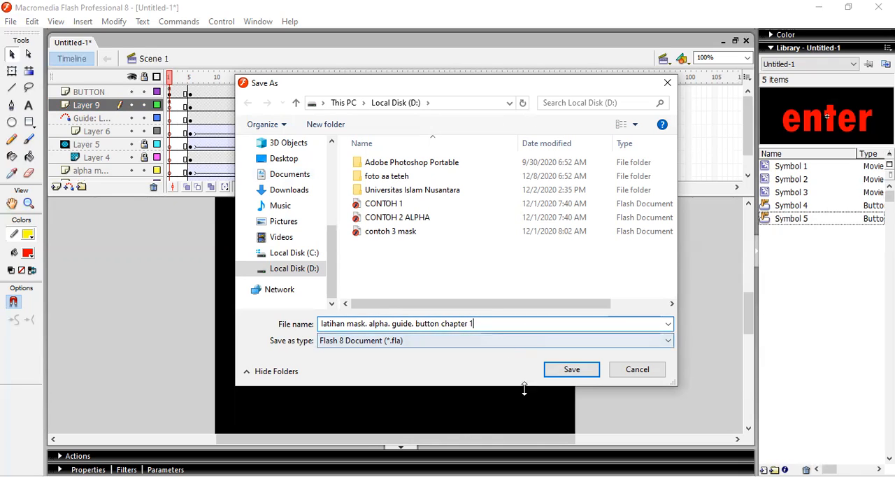
click(568, 371)
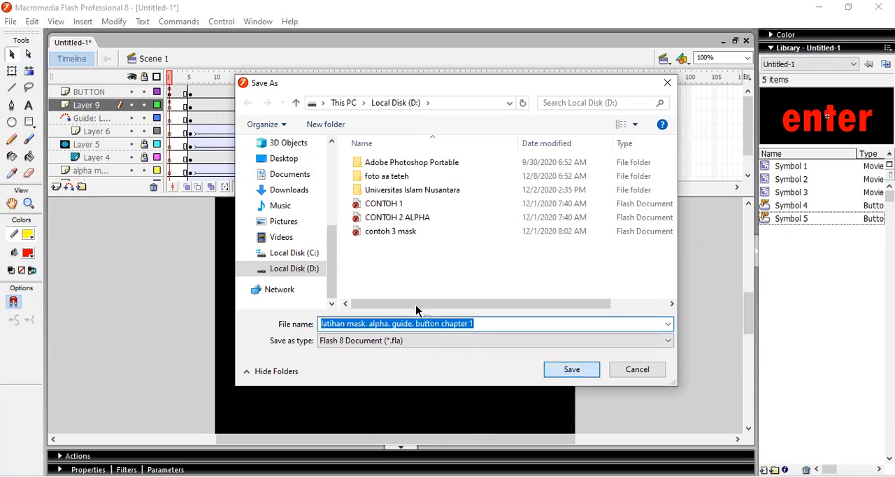
Test the saved movie, try its enter button and close the preview
key(ctrl+Return)
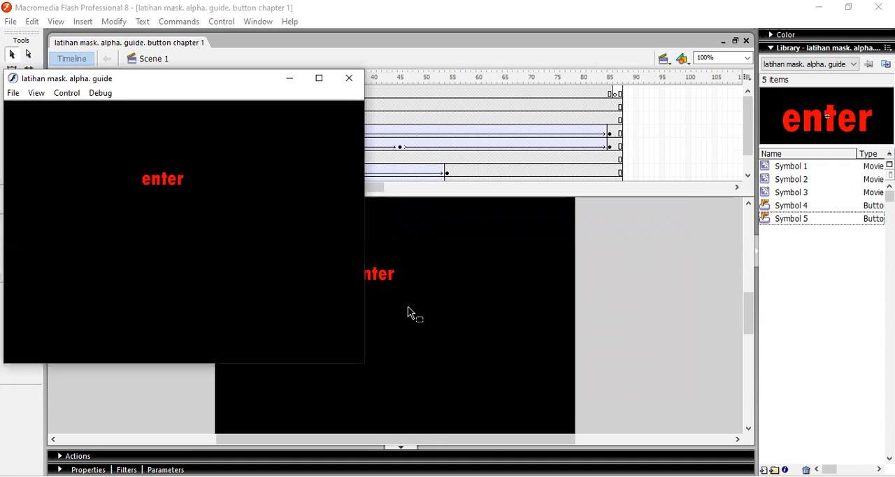
click(155, 183)
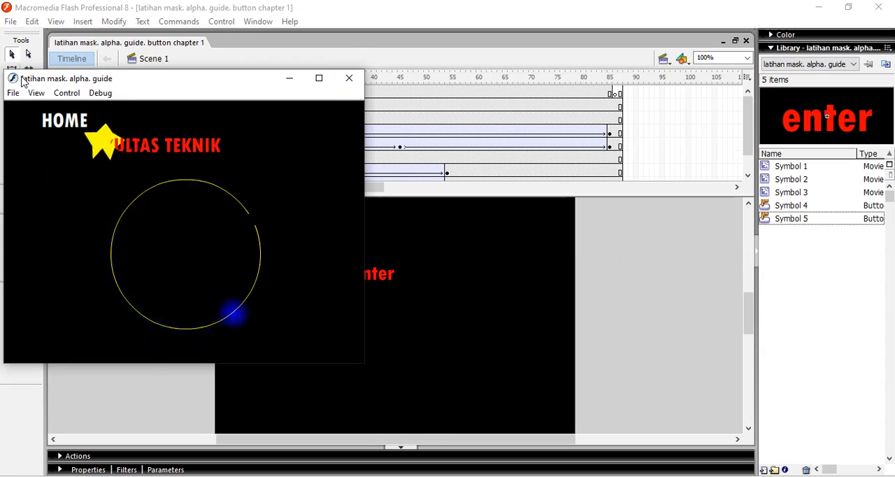
click(351, 80)
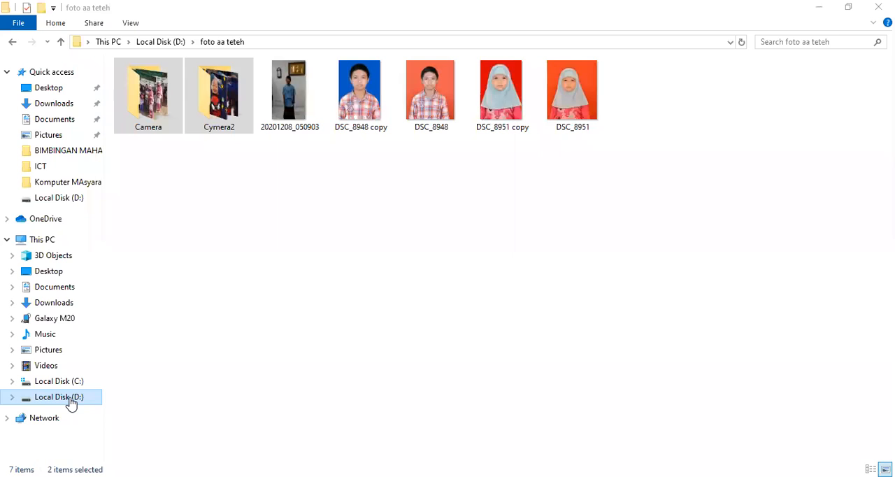
Open Local Disk (D:) in File Explorer and locate the saved latihan mask Flash document and movie files
click(71, 402)
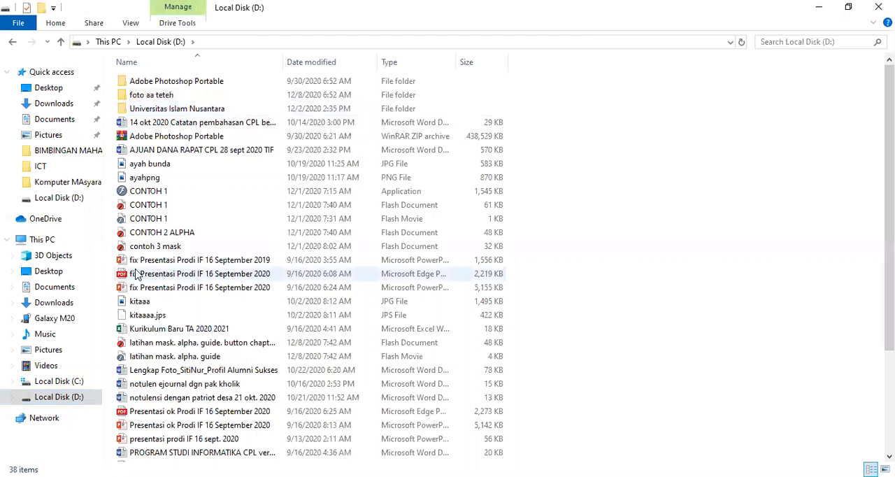
click(158, 346)
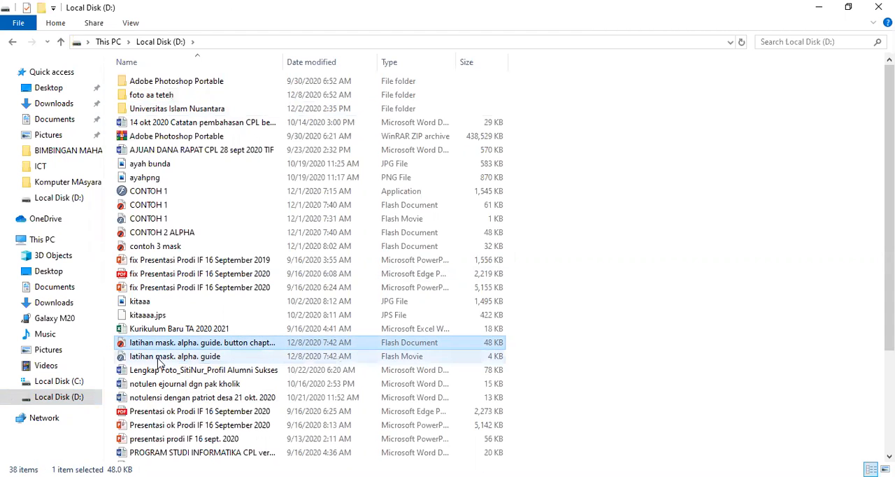
click(160, 358)
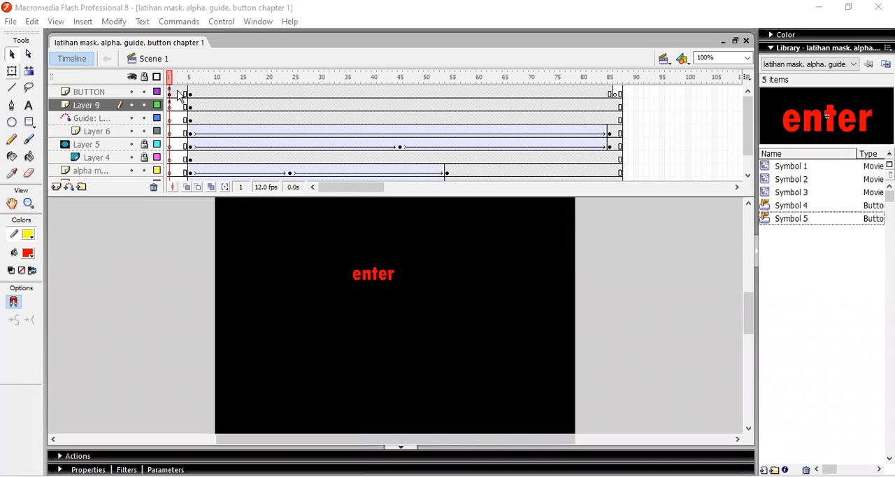
Publish the document as Flash (.swf) and Windows Projector (.exe) without HTML, and accept the publish settings
click(10, 21)
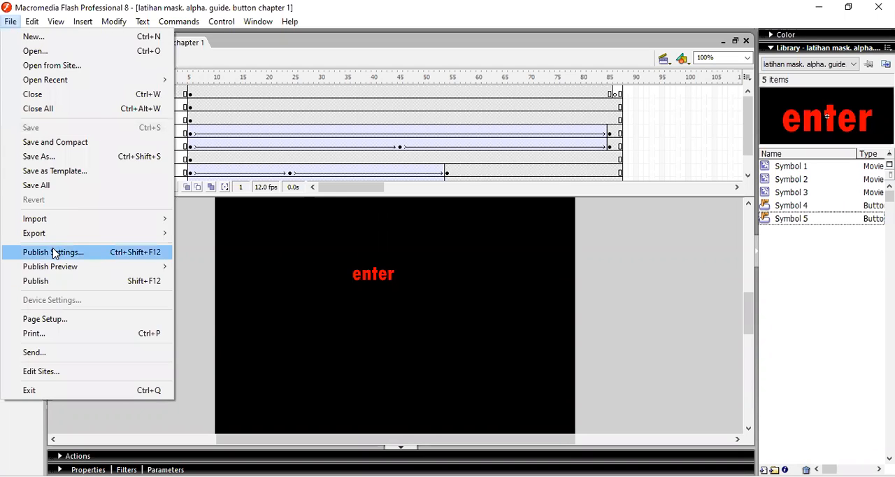
click(77, 253)
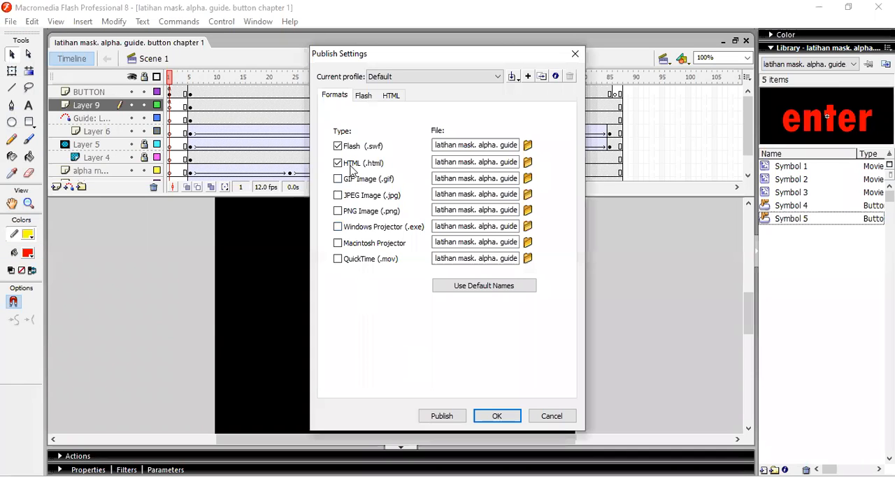
click(377, 232)
click(339, 163)
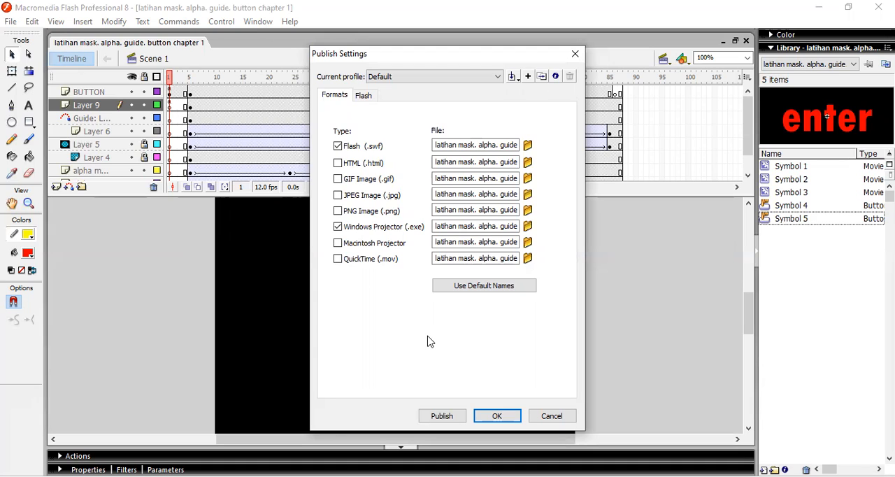
click(440, 417)
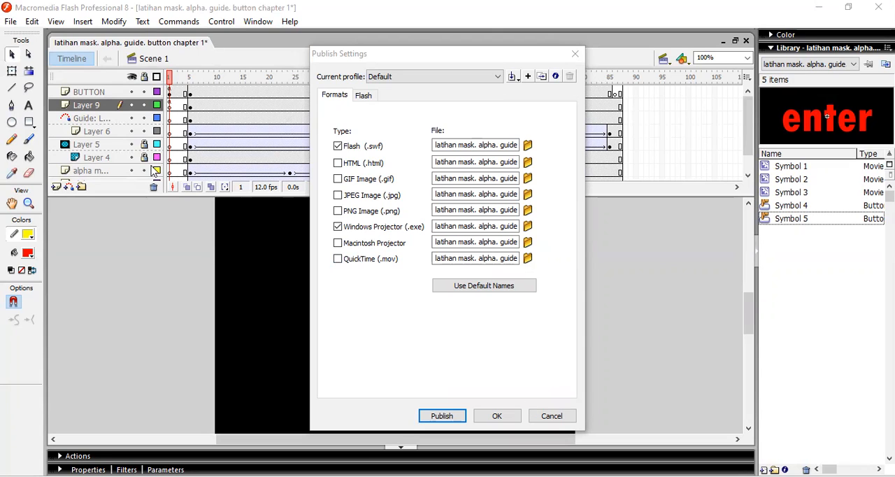
click(496, 417)
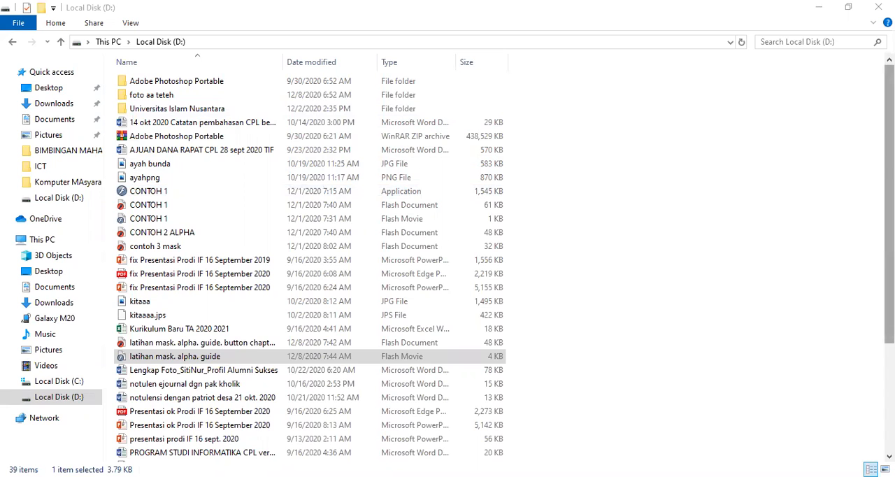
Find the published "latihan mask. alpha. guide" application on Local Disk (D:) and select it
scroll(309, 266, down, 4)
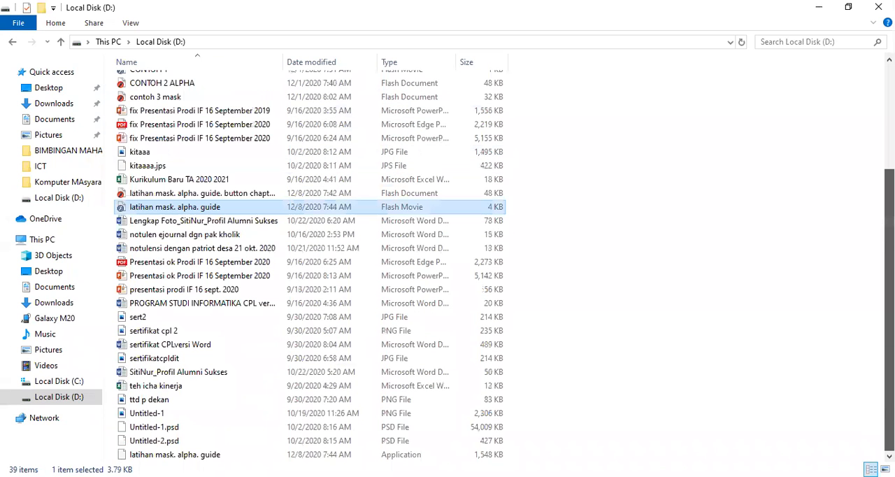
click(271, 454)
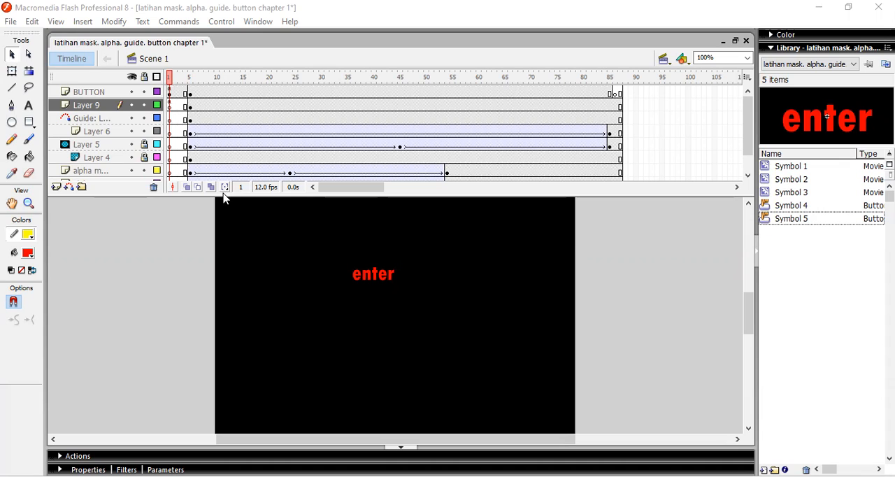
Add the text "mask" on frame 5 of the BUTTON layer and align it beside the HOME button
drag(223, 195, 228, 226)
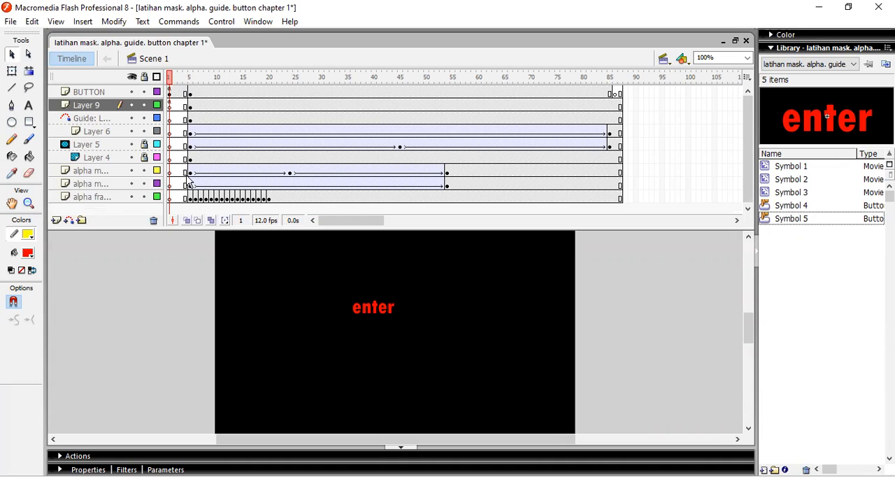
click(190, 95)
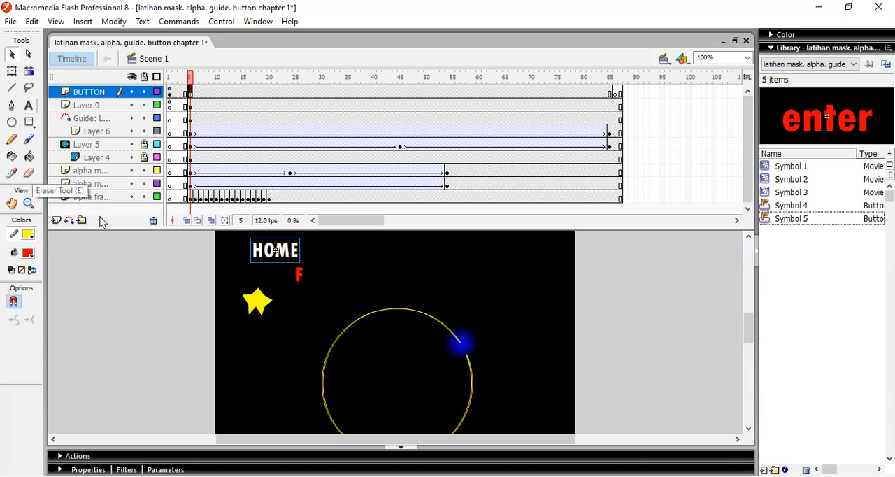
click(29, 104)
click(117, 273)
click(334, 246)
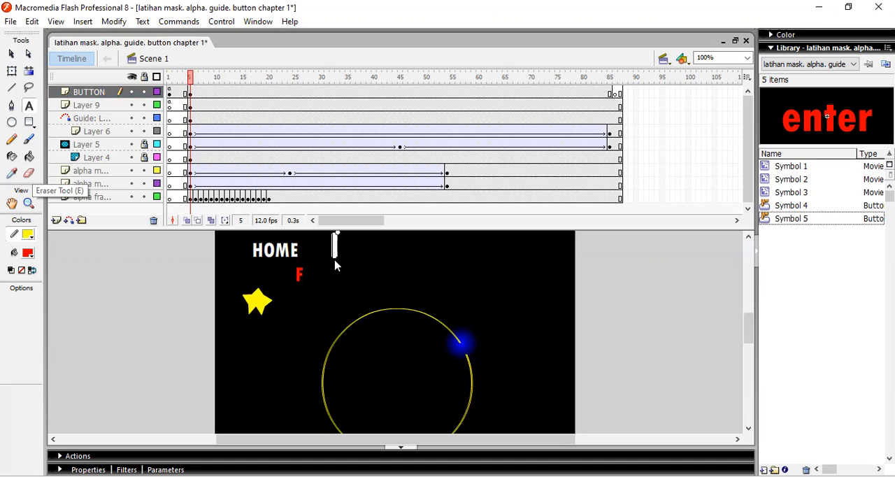
text(mask)
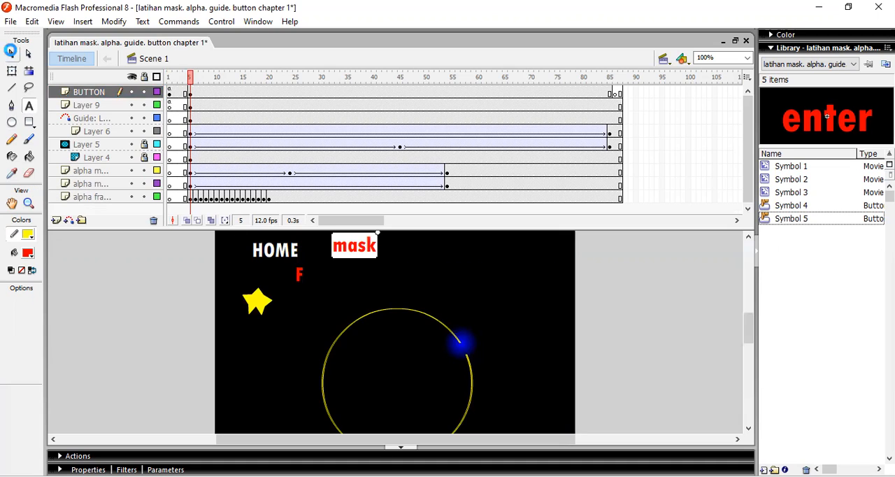
click(12, 53)
drag(370, 259, 354, 263)
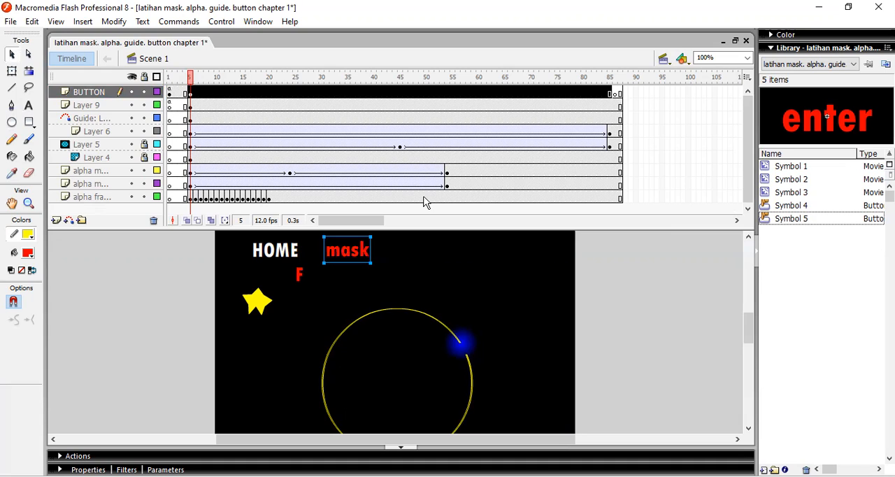
Convert the "mask" text on frame 5 of the BUTTON layer into a button symbol
click(179, 274)
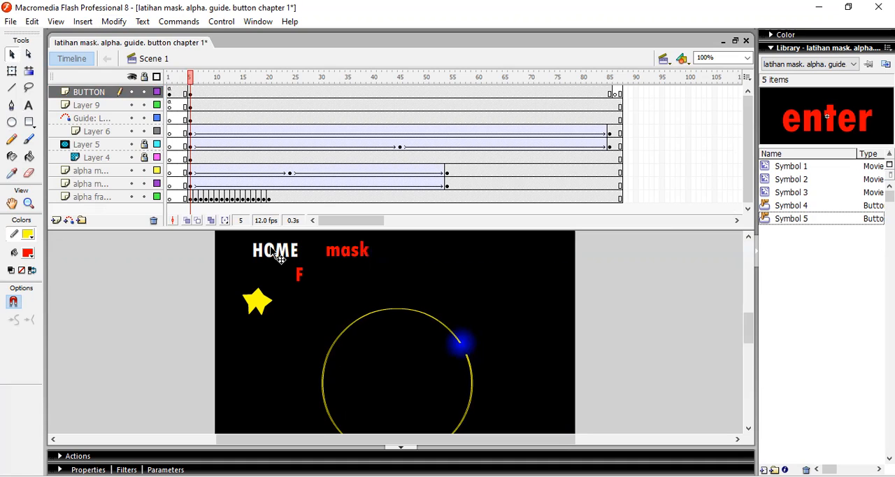
click(190, 93)
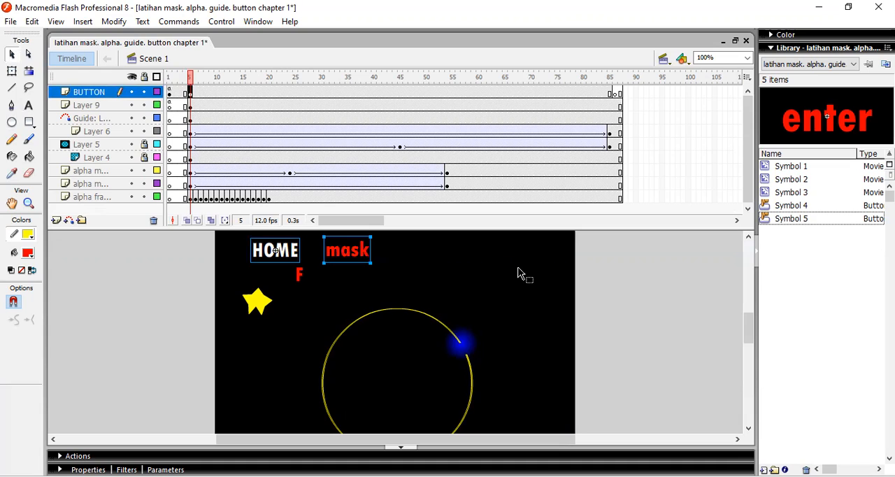
click(175, 272)
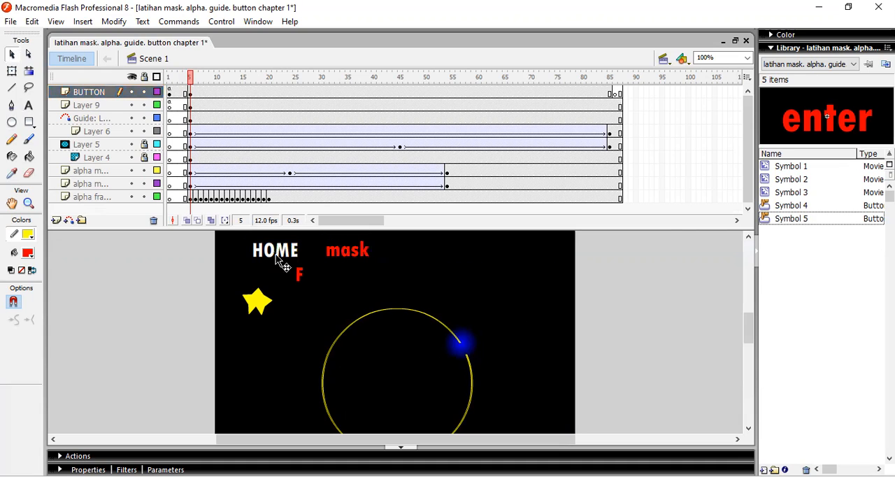
click(279, 253)
click(349, 251)
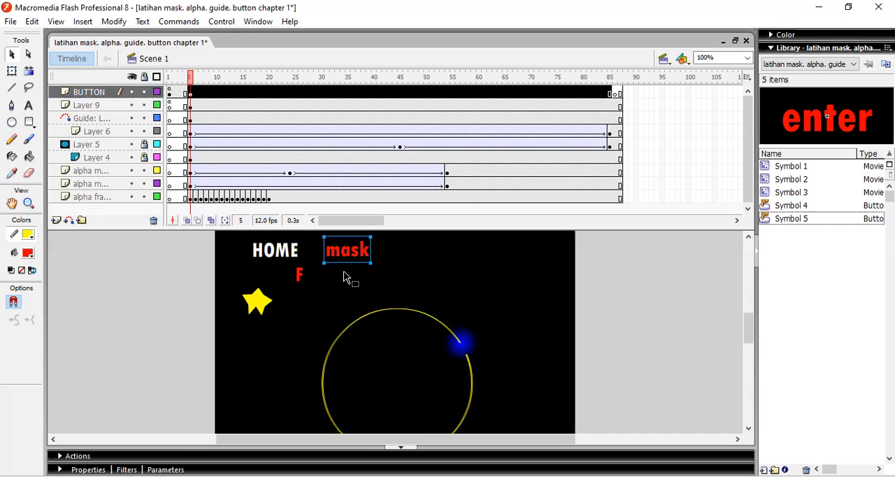
key(F8)
click(540, 127)
Copy the on(press) gotoAndStop script from the HOME button to the mask button
click(190, 93)
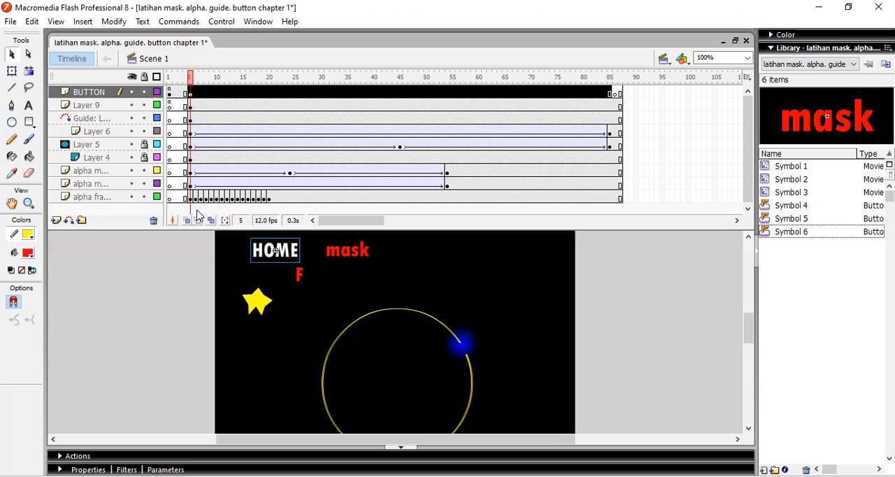
key(F9)
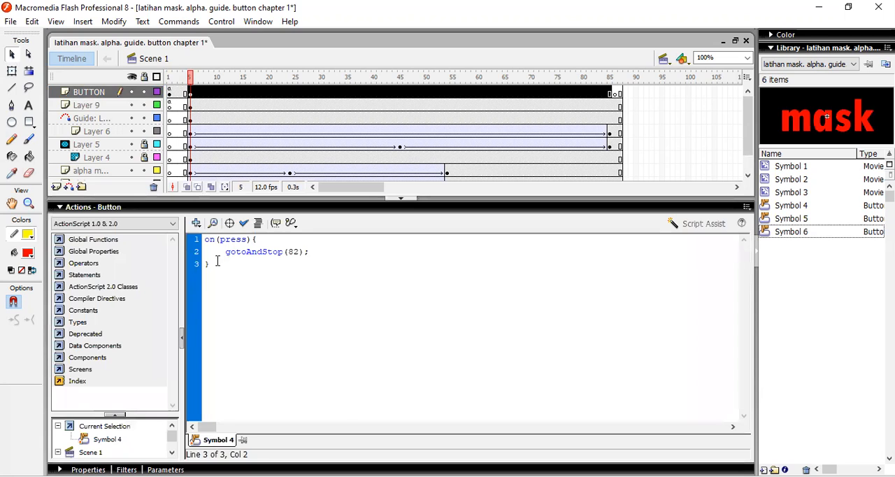
key(ctrl+a)
key(ctrl+c)
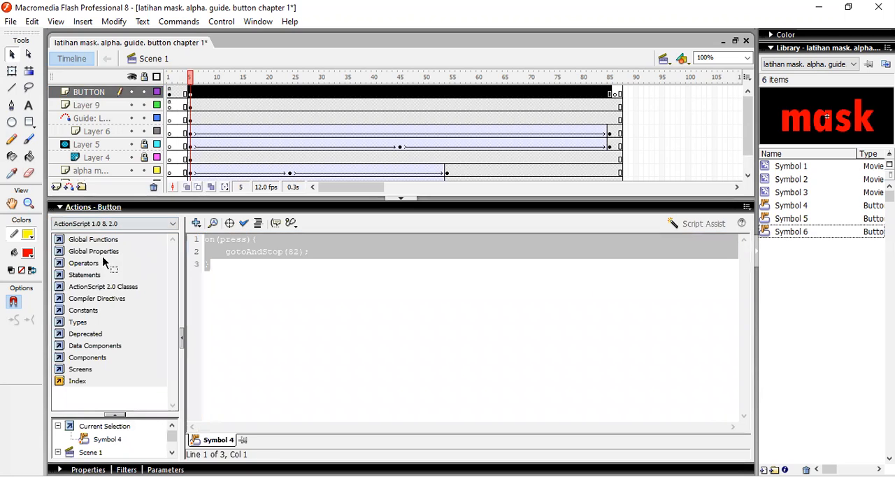
key(F9)
click(337, 224)
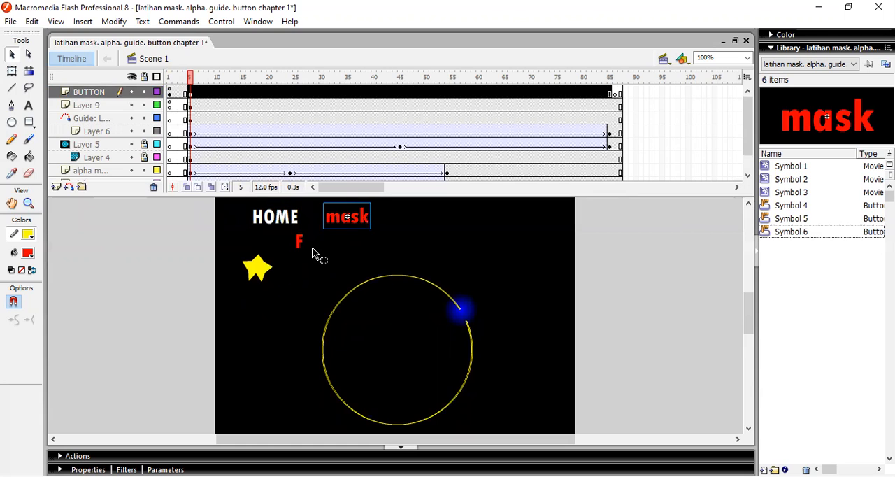
key(F9)
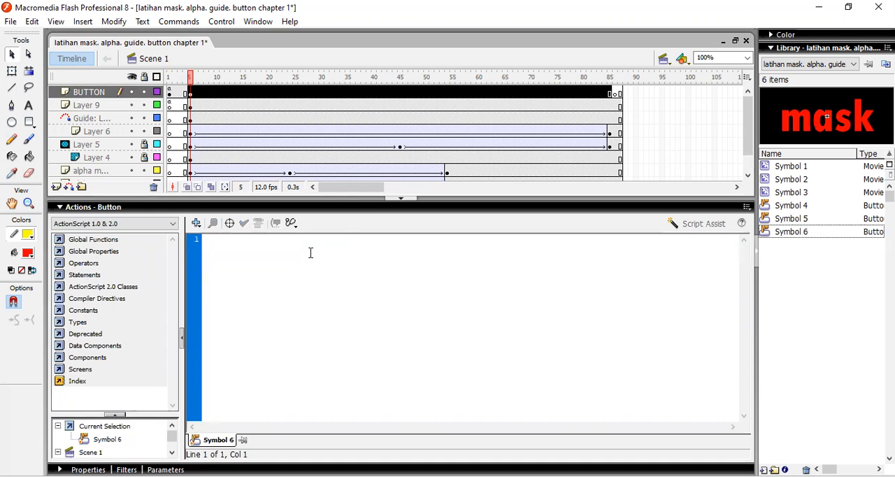
key(ctrl+v)
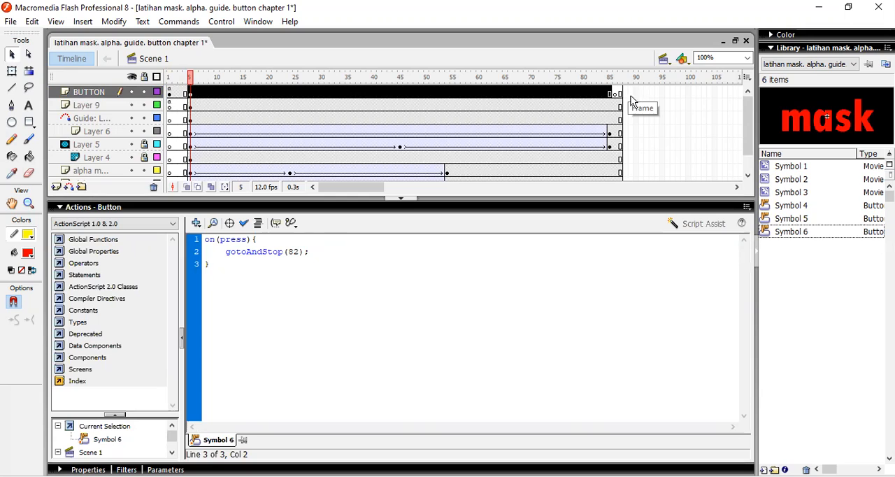
Set the gotoAndStop target frame in the mask button's script to 90
click(297, 251)
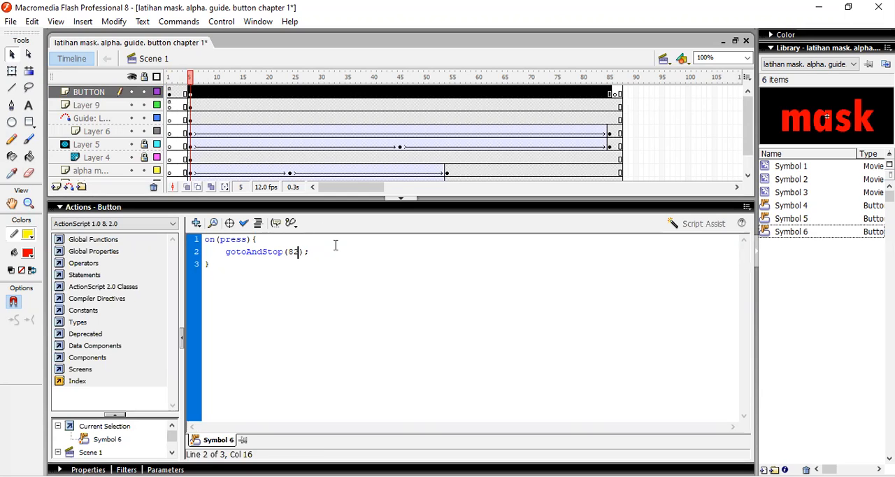
text(90)
click(99, 209)
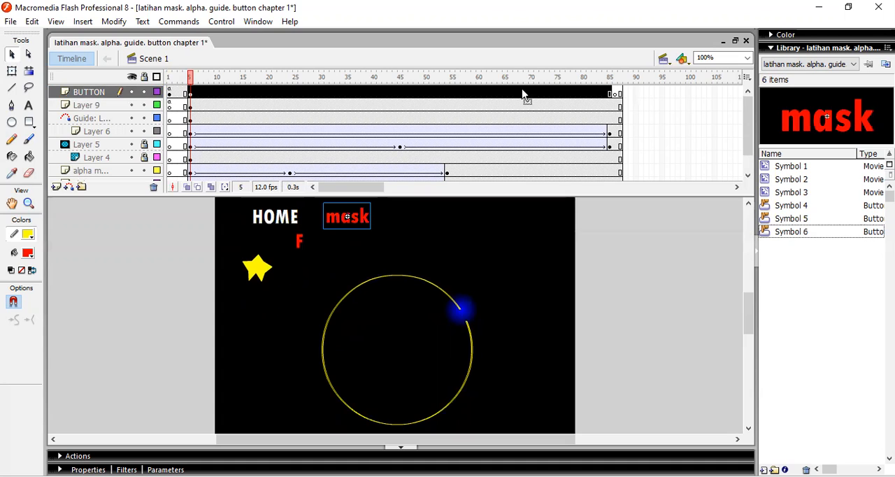
Add a new layer above BUTTON and insert a keyframe at frame 90
click(56, 188)
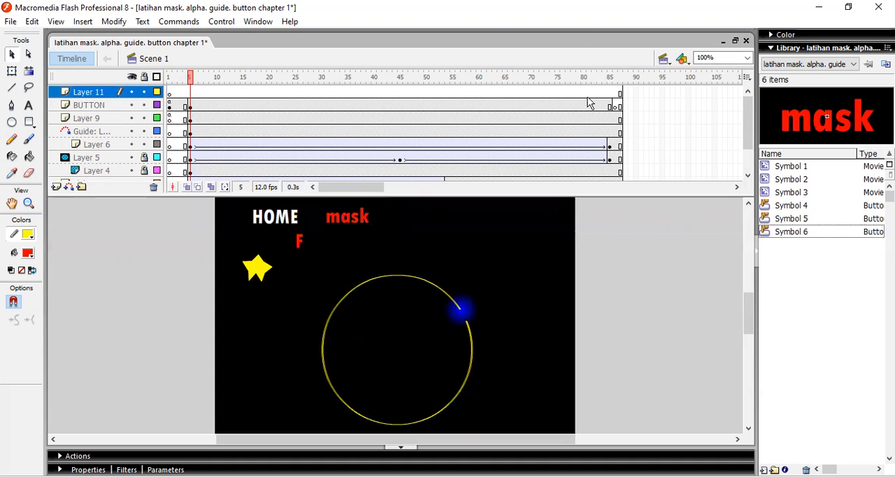
click(638, 93)
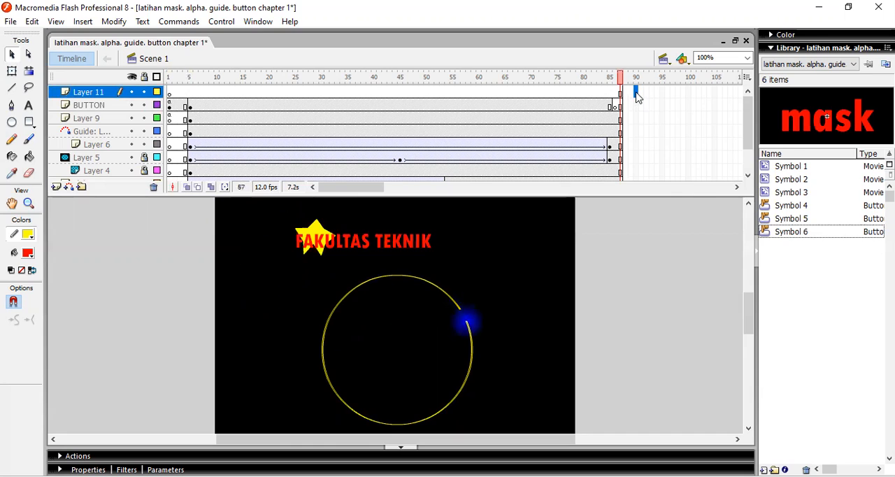
right_click(638, 94)
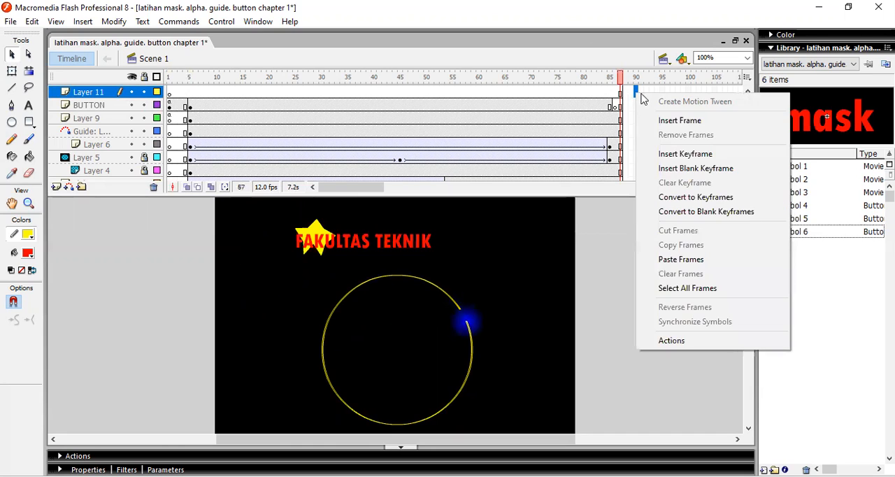
click(678, 154)
Add the text "pindah" to the stage on frame 90 of Layer 11
click(29, 105)
click(315, 287)
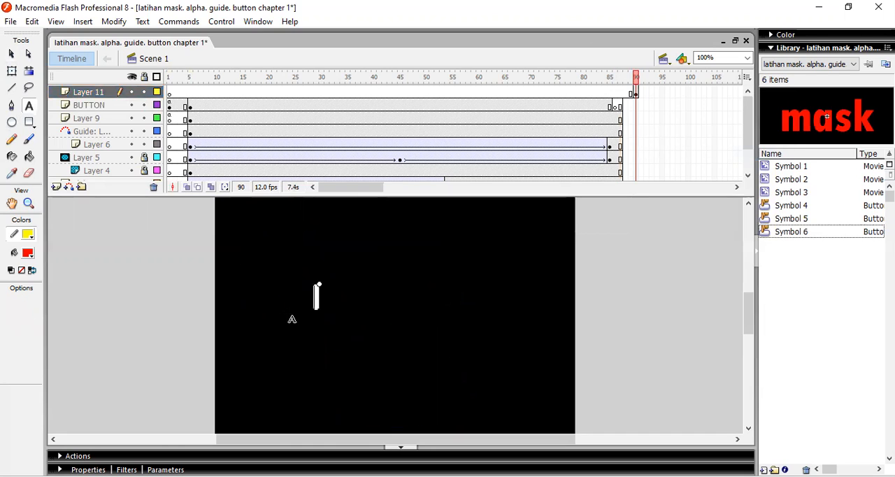
text(pindah)
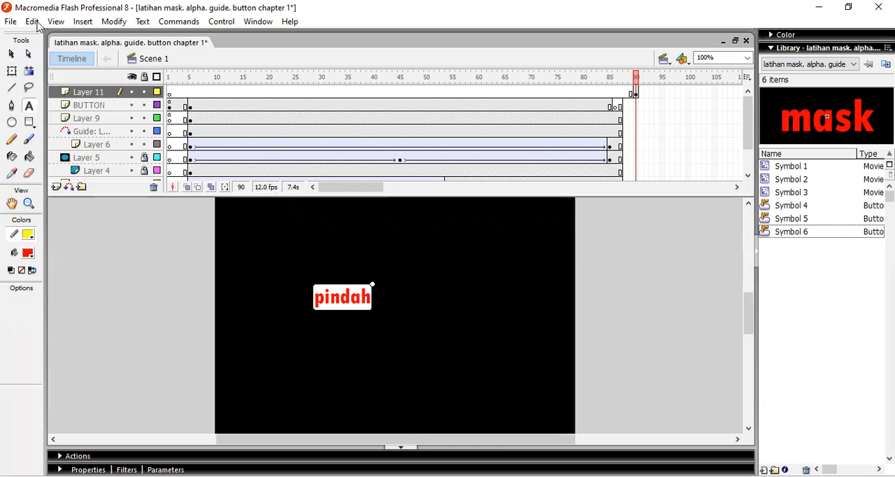
click(11, 55)
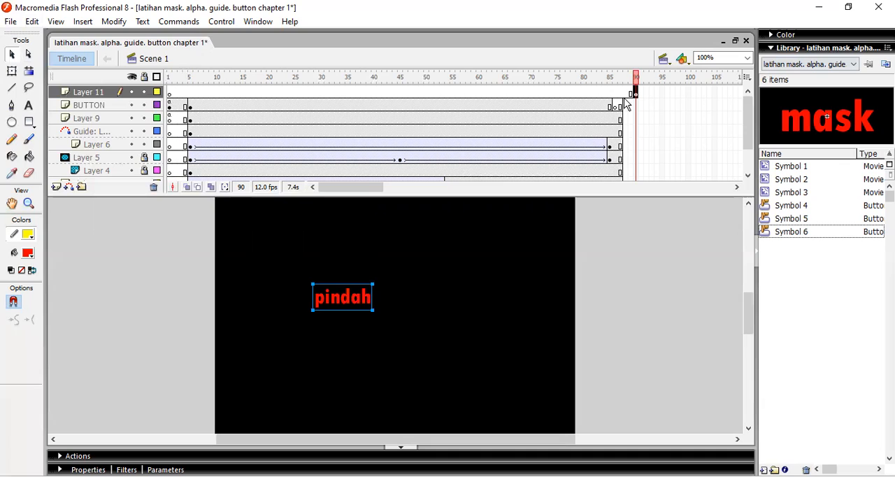
Move the keyframe holding the "pindah" text on Layer 11 to frame 5
click(186, 90)
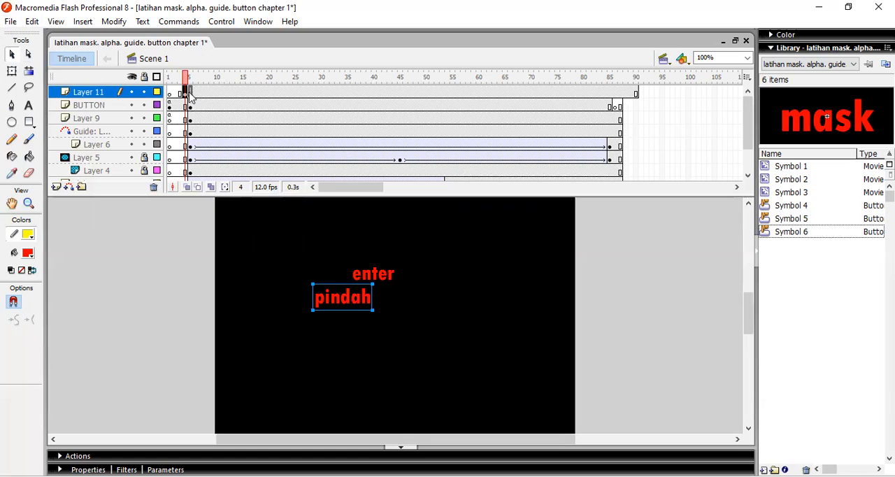
click(190, 93)
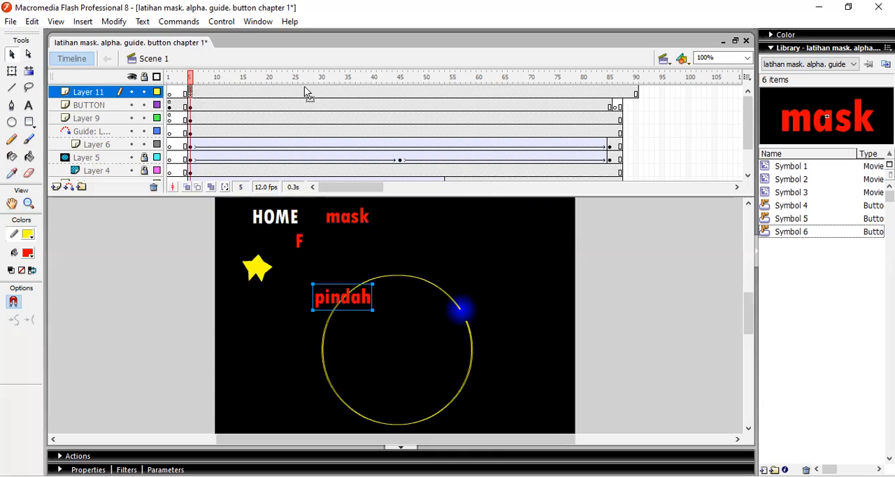
Move the keyframe holding the "pindah" text on Layer 11 to frame 90
click(627, 93)
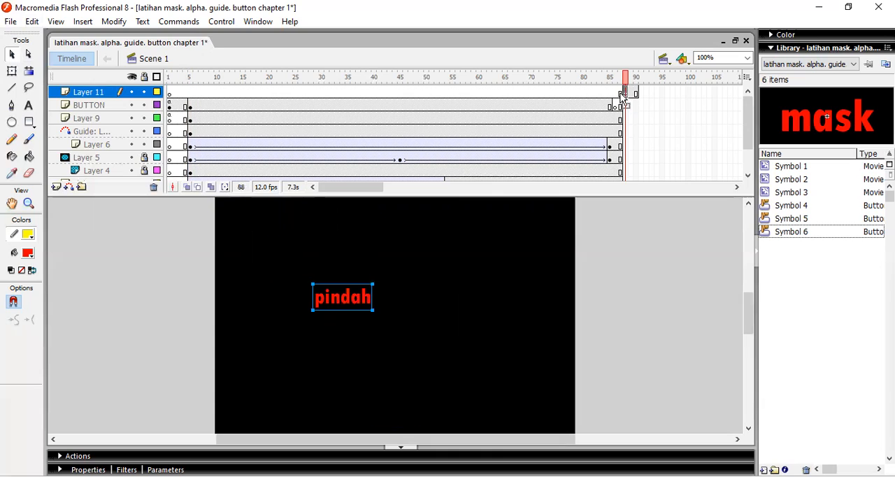
click(620, 93)
drag(622, 93, 635, 95)
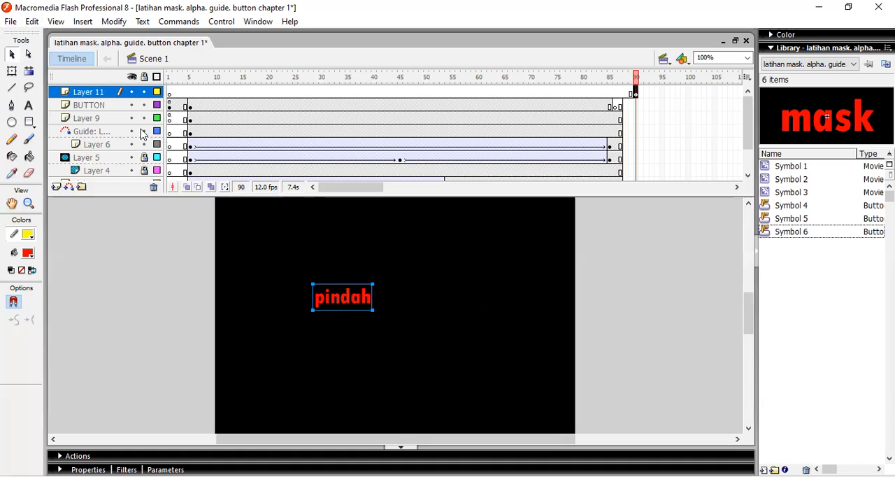
Copy the HOME button from frame 5 of the BUTTON layer into frame 90 of Layer 11, placing it up and left of the "pindah" text
click(191, 107)
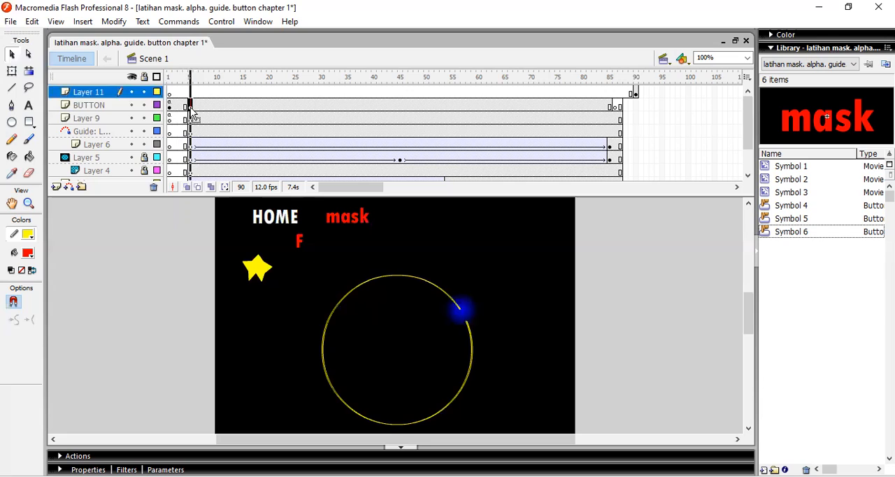
click(279, 219)
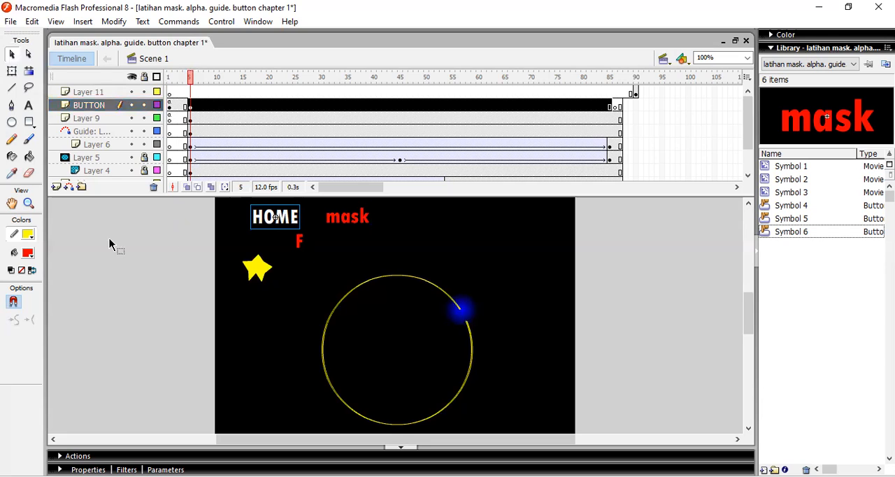
click(635, 93)
click(204, 258)
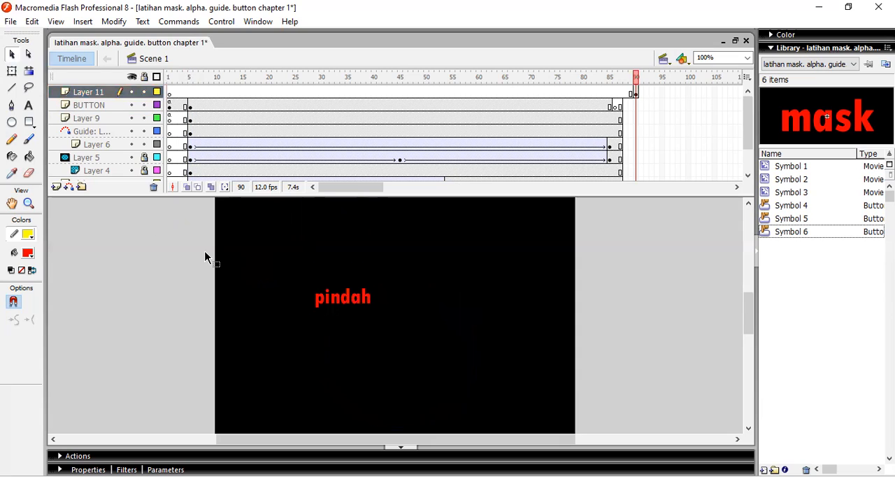
key(ctrl+v)
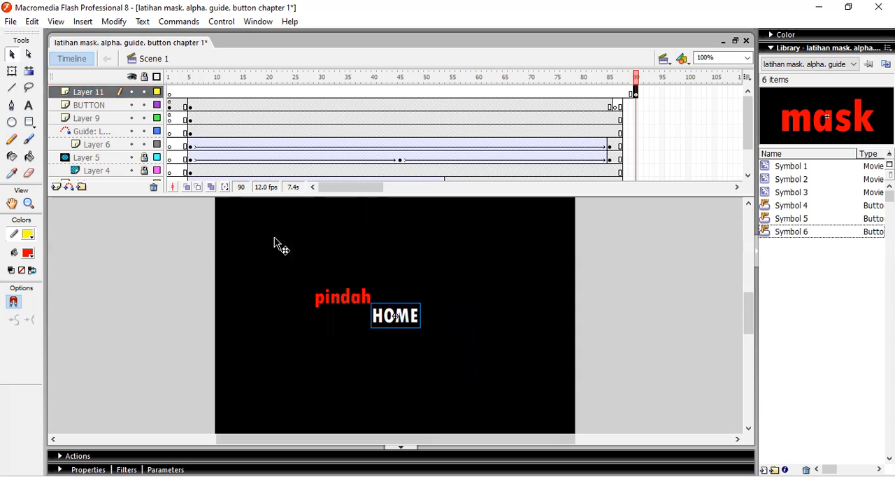
drag(389, 315, 274, 238)
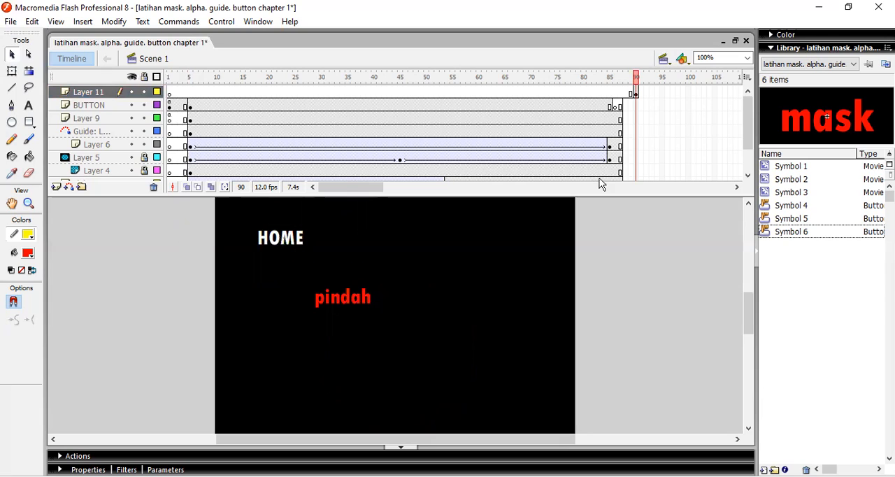
Set the gotoAndStop target frame in the script of the HOME button on frame 90 to 5
key(F9)
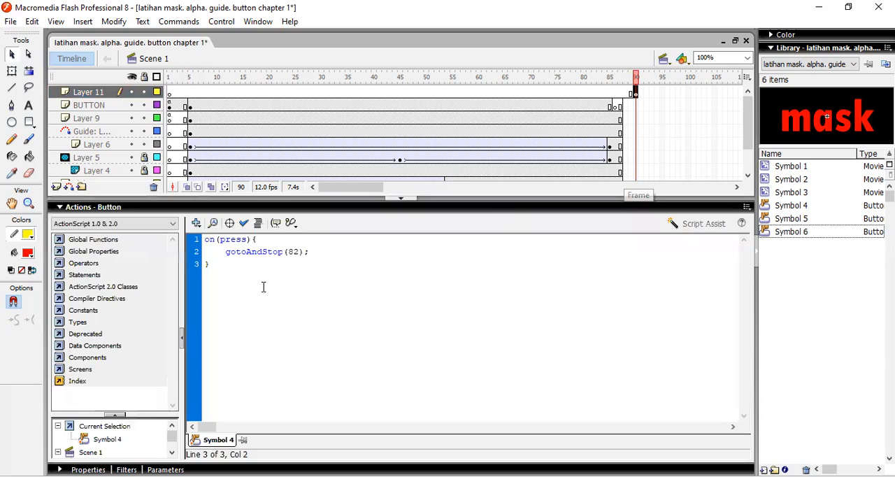
click(294, 250)
key(BackSpace)
key(Delete)
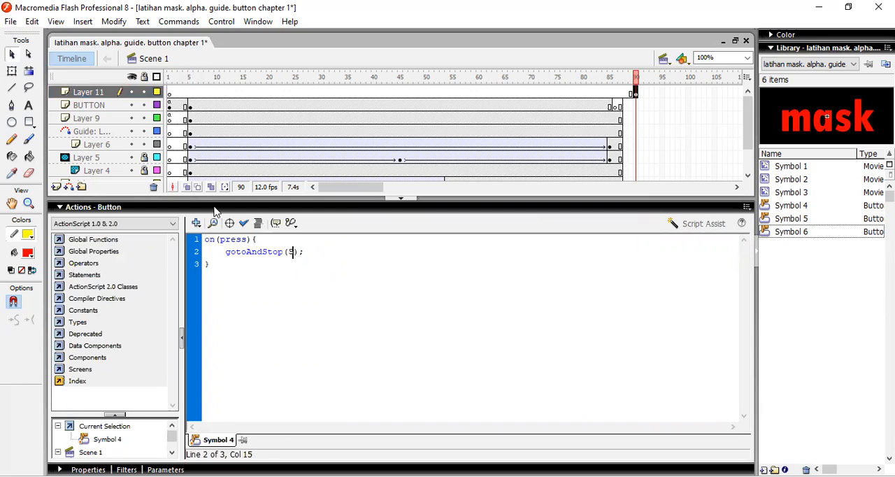
click(100, 208)
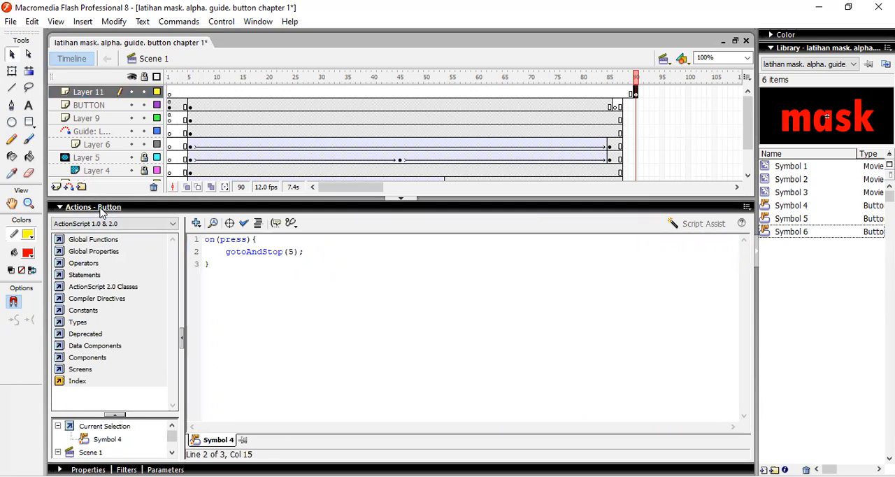
click(100, 210)
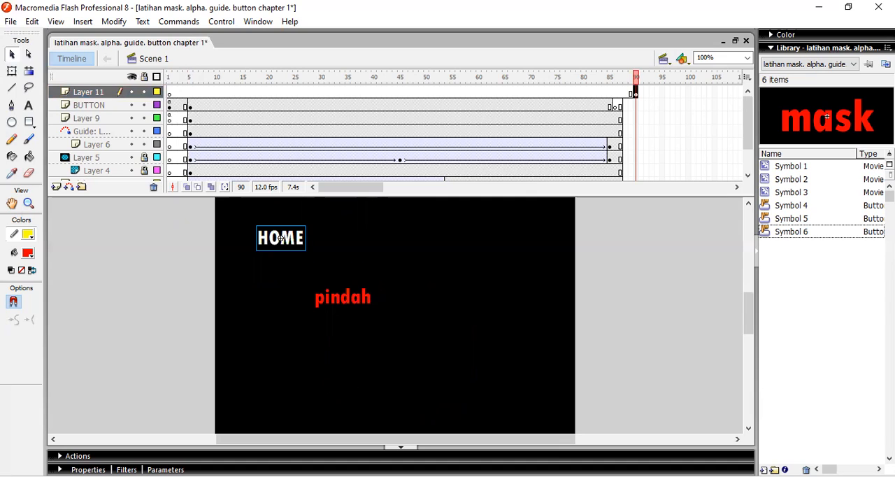
Test the movie, trying the mask button and the HOME button on the "pindah" screen
key(ctrl+Return)
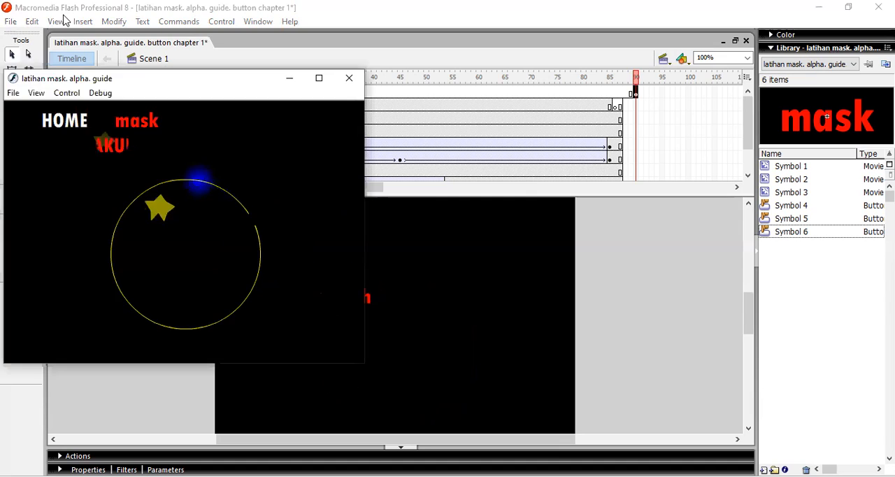
click(139, 124)
click(74, 145)
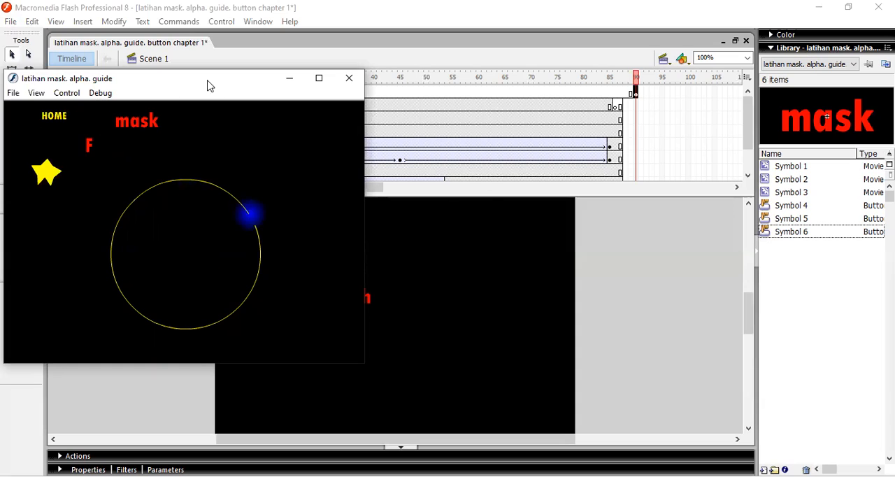
click(349, 81)
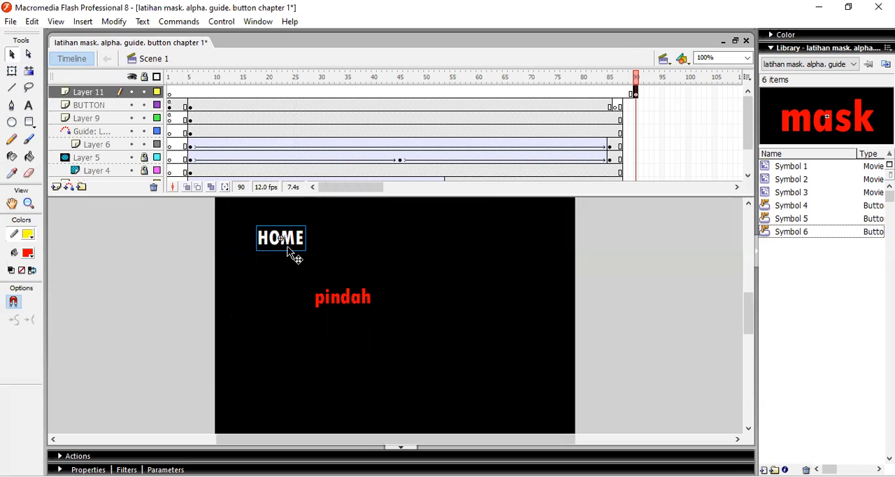
Change gotoAndStop to gotoAndPlay in the script of the HOME button on frame 90
key(F9)
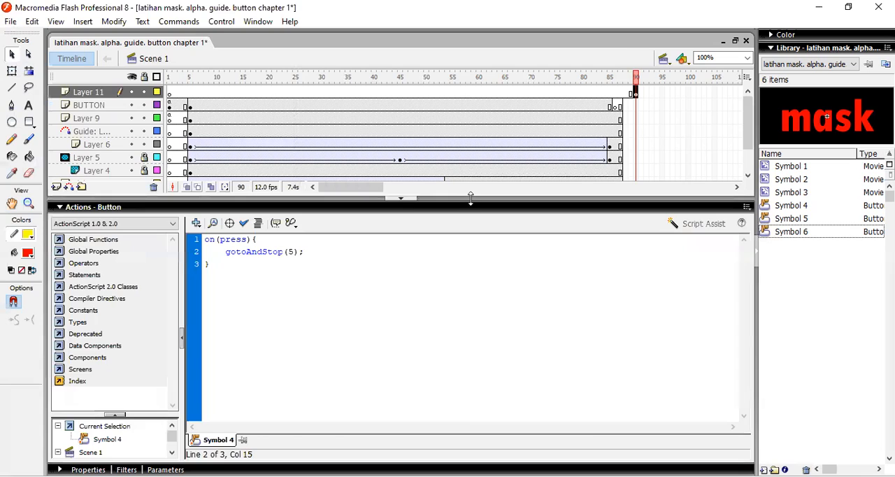
key(BackSpace)
key(BackSpace)
key(BackSpace)
key(BackSpace)
text(Play)
key(F9)
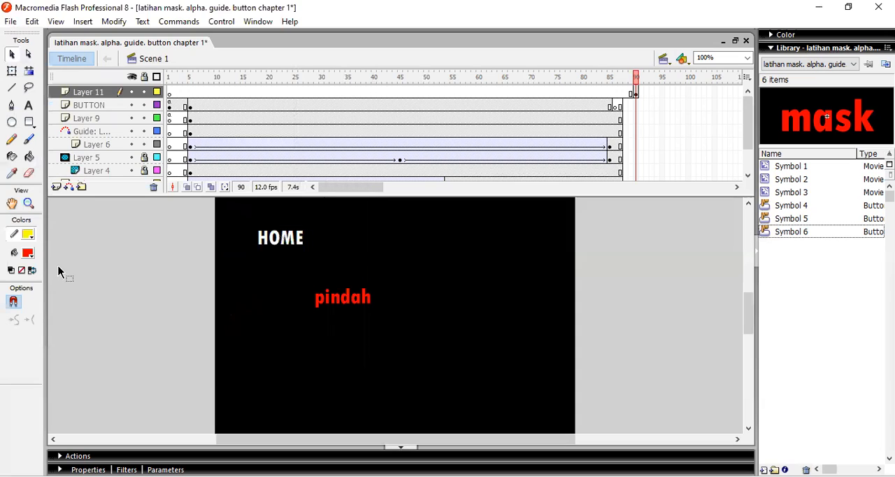
Test the movie from the enter button through to the "pindah" screen
key(ctrl+Return)
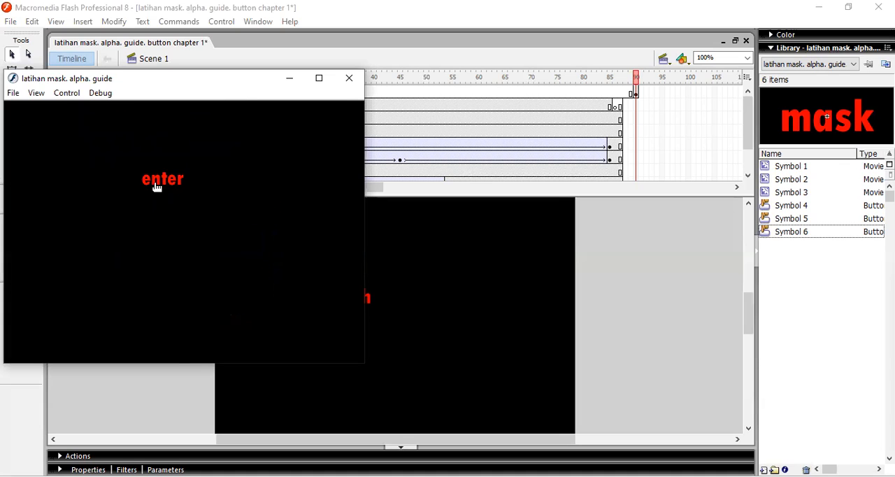
click(156, 186)
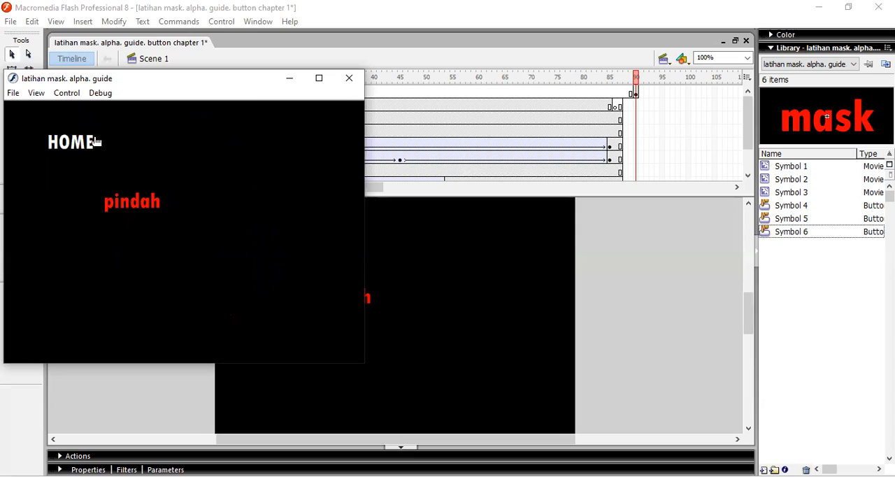
click(351, 80)
Add a stop() action to frame 90 of Layer 11
click(635, 93)
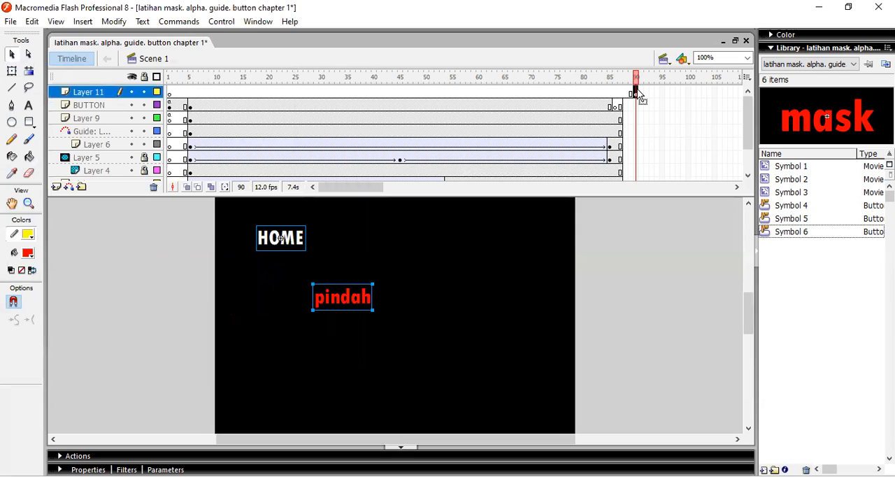
key(F9)
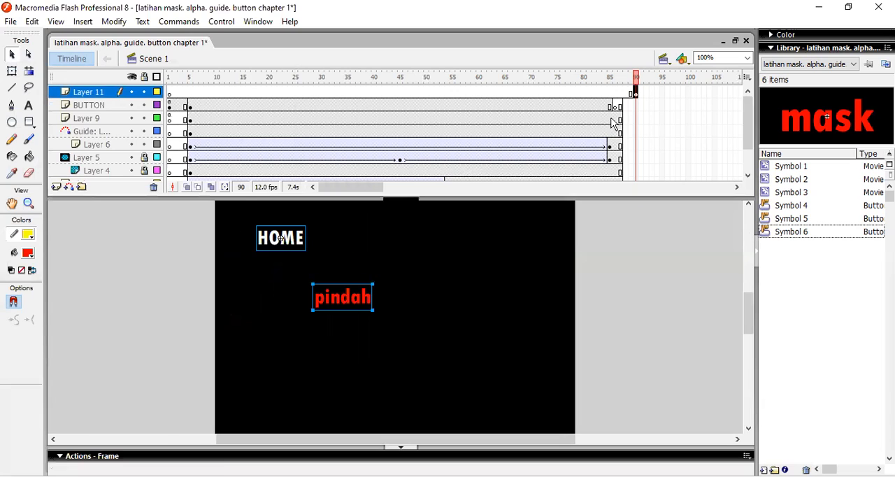
text(stop();)
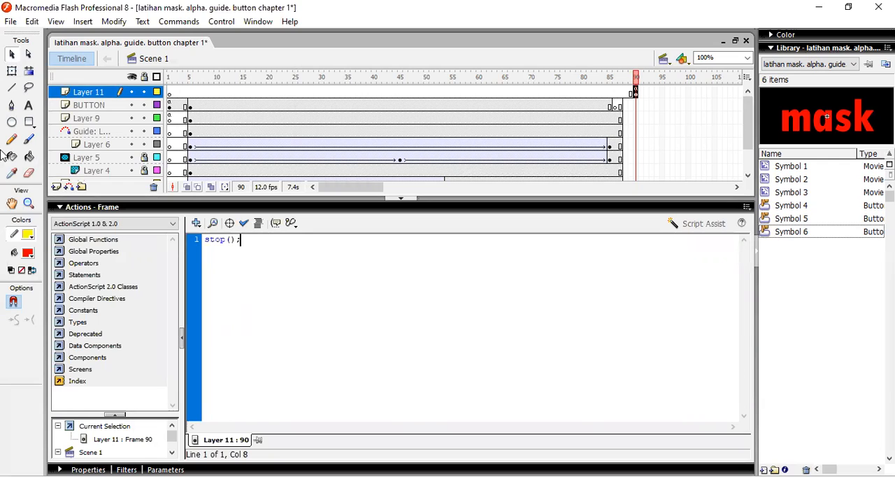
click(75, 210)
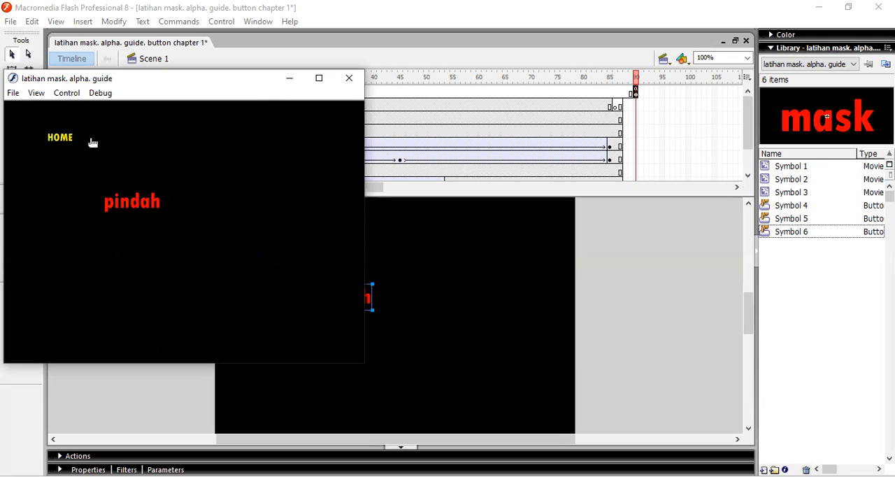
Add a new layer above Layer 11 and select its first frame
click(55, 188)
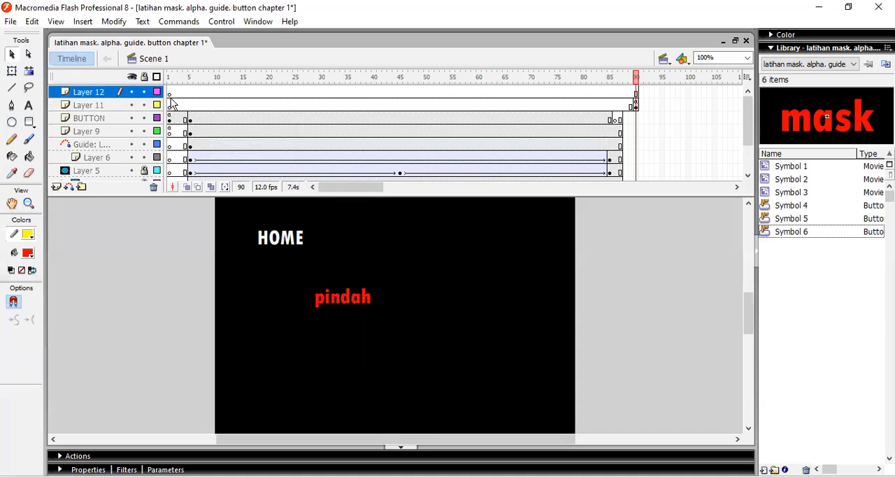
click(171, 98)
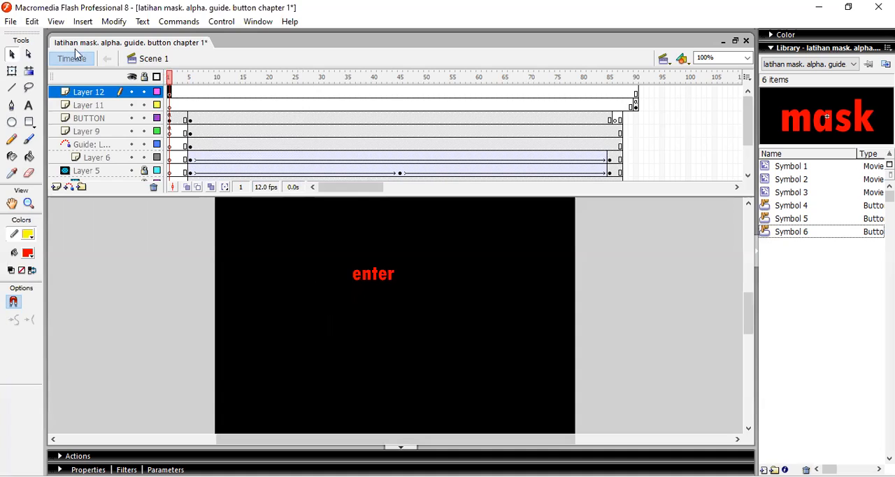
click(10, 21)
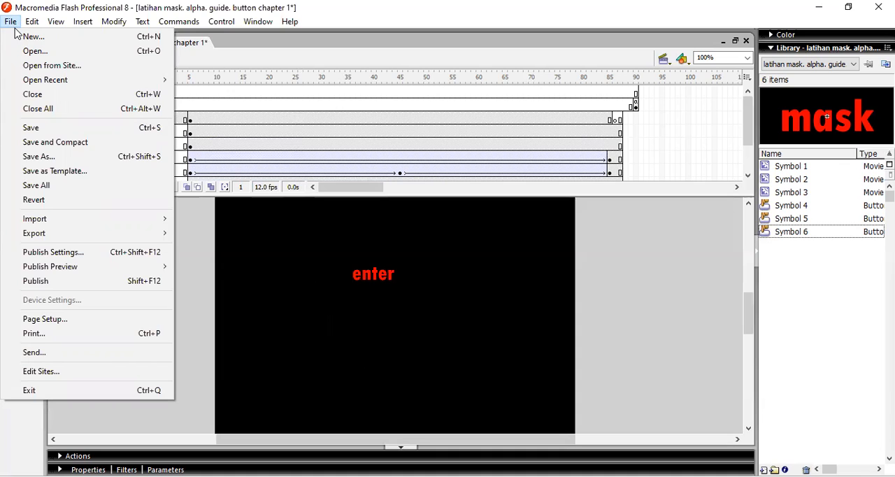
mouse_move(78, 224)
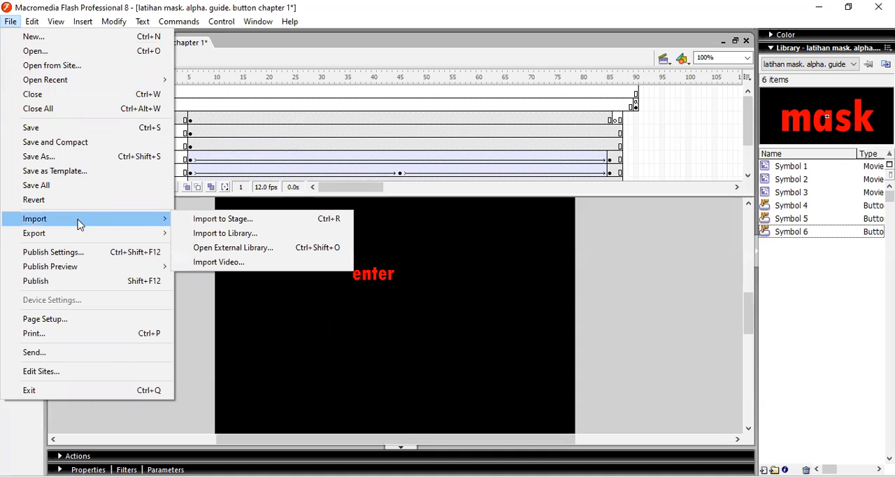
click(253, 233)
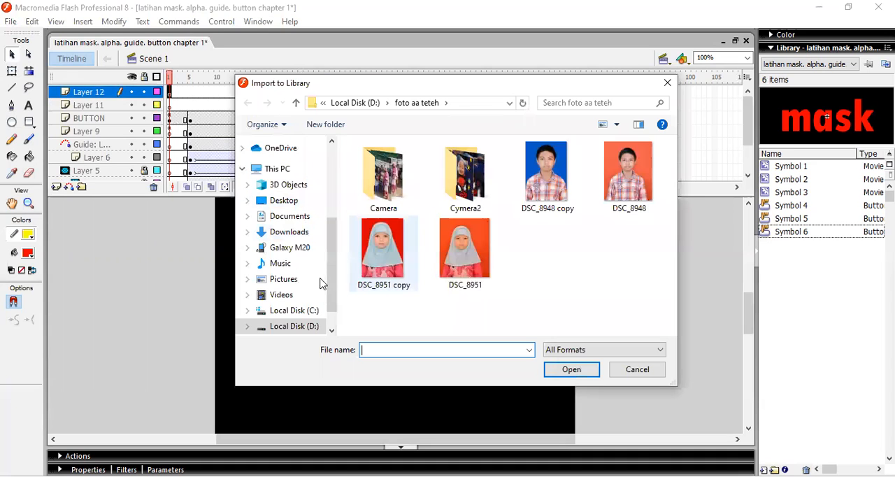
click(284, 265)
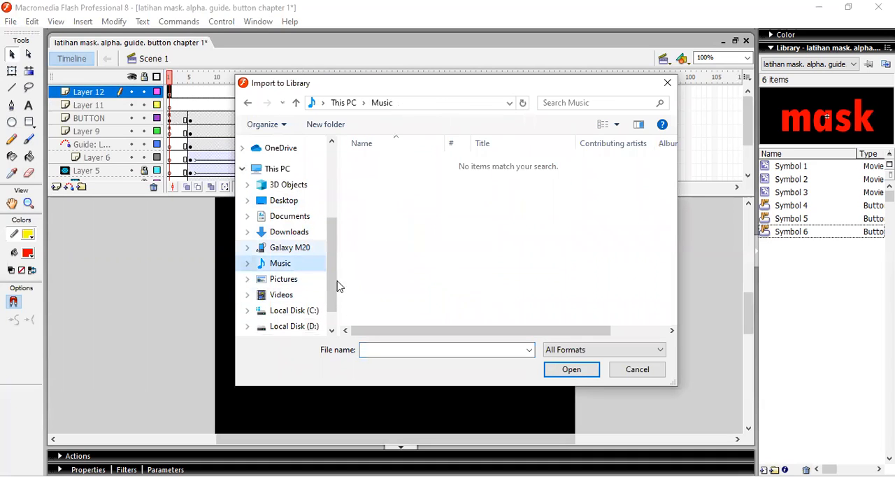
scroll(334, 325, down, 1)
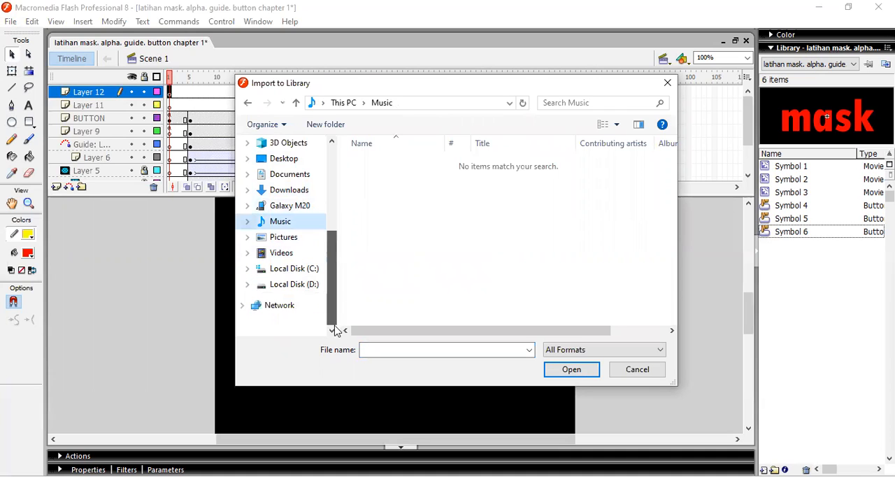
scroll(323, 270, up, 3)
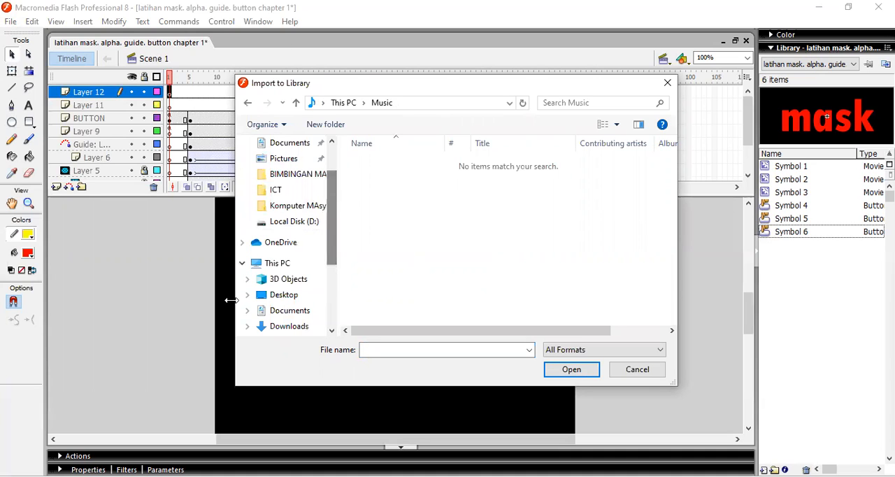
click(297, 222)
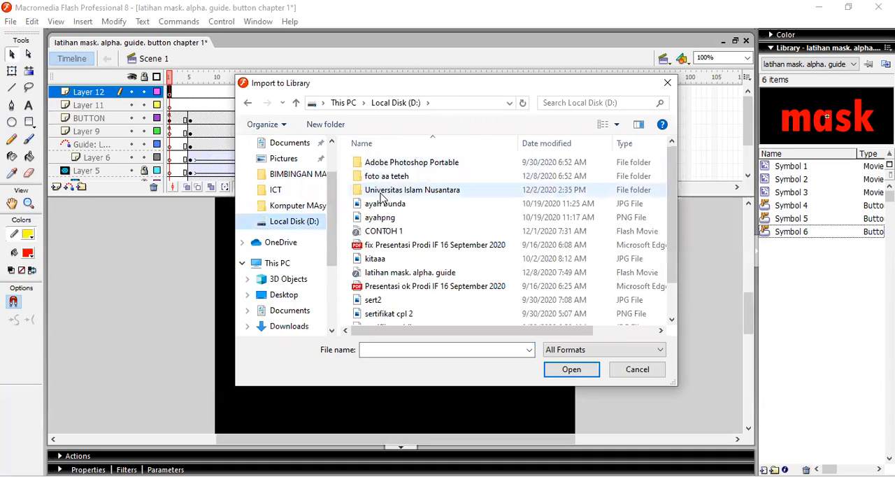
double_click(381, 191)
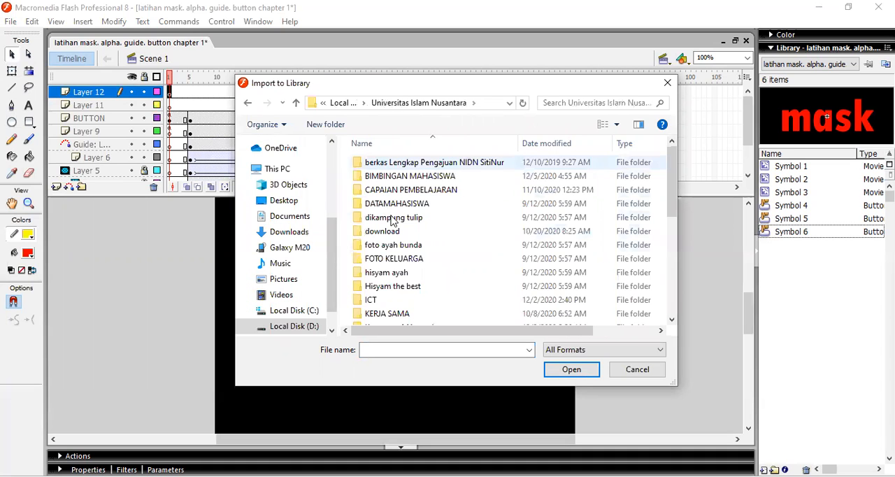
scroll(399, 283, down, 2)
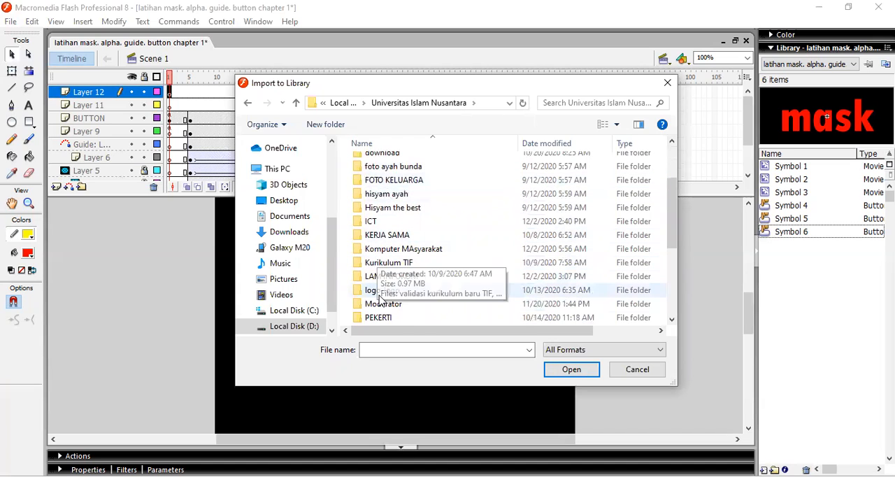
click(637, 370)
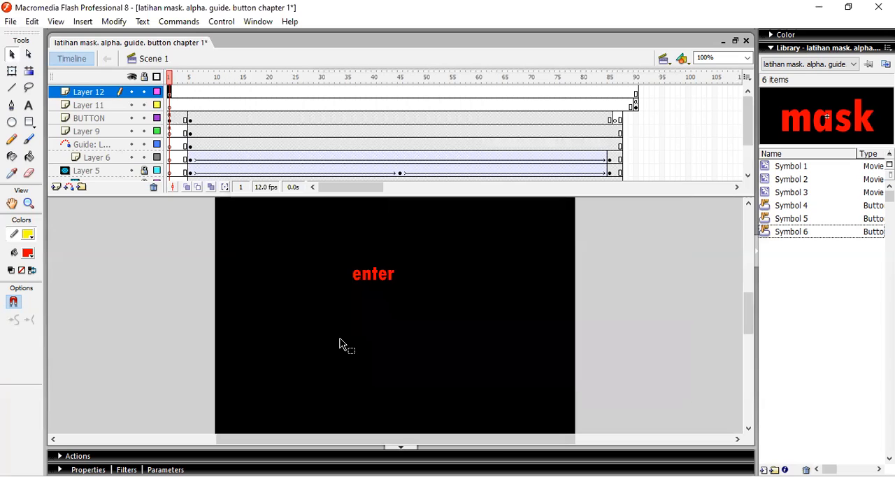
Save the document and test the movie's enter button and the HOME button on the "pindah" screen
key(ctrl+s)
key(ctrl+Return)
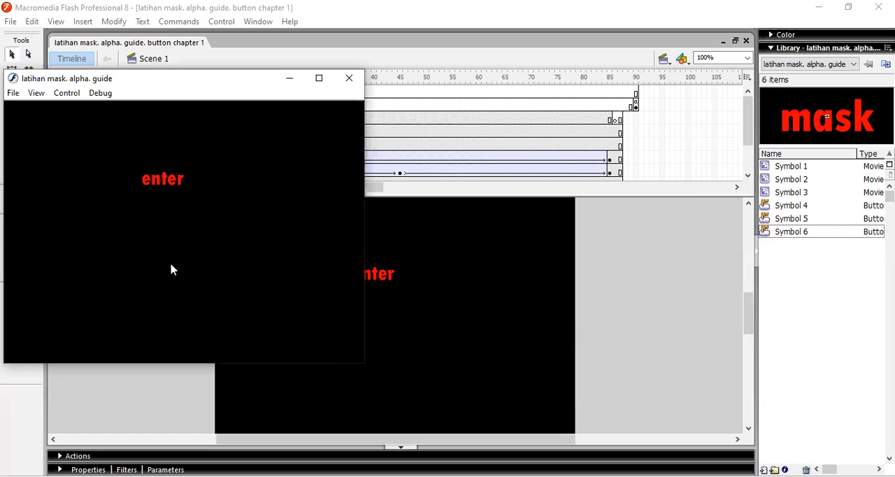
click(154, 187)
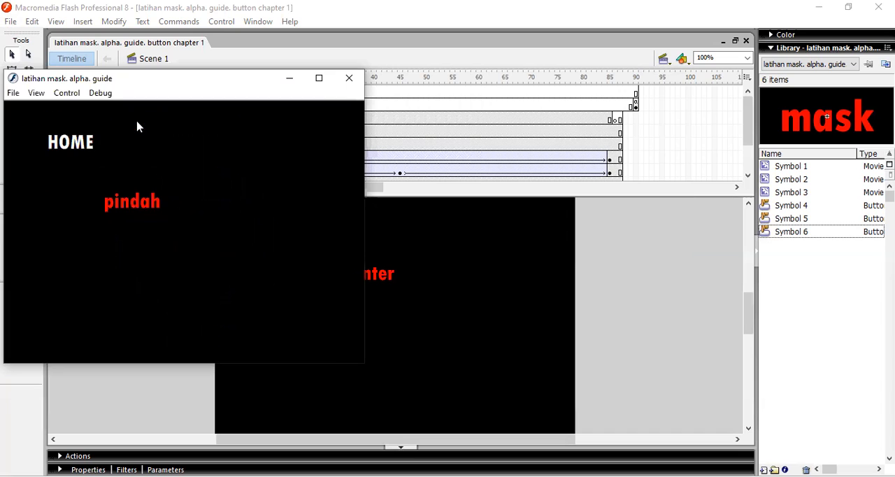
click(88, 139)
click(351, 80)
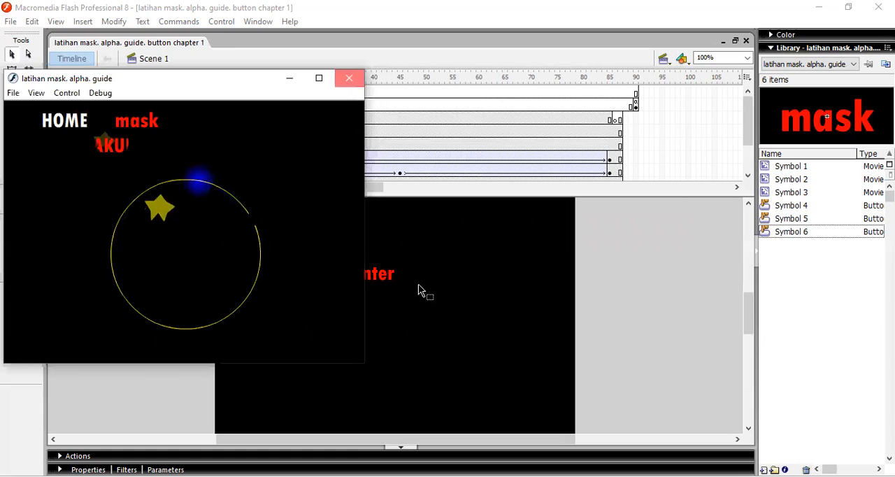